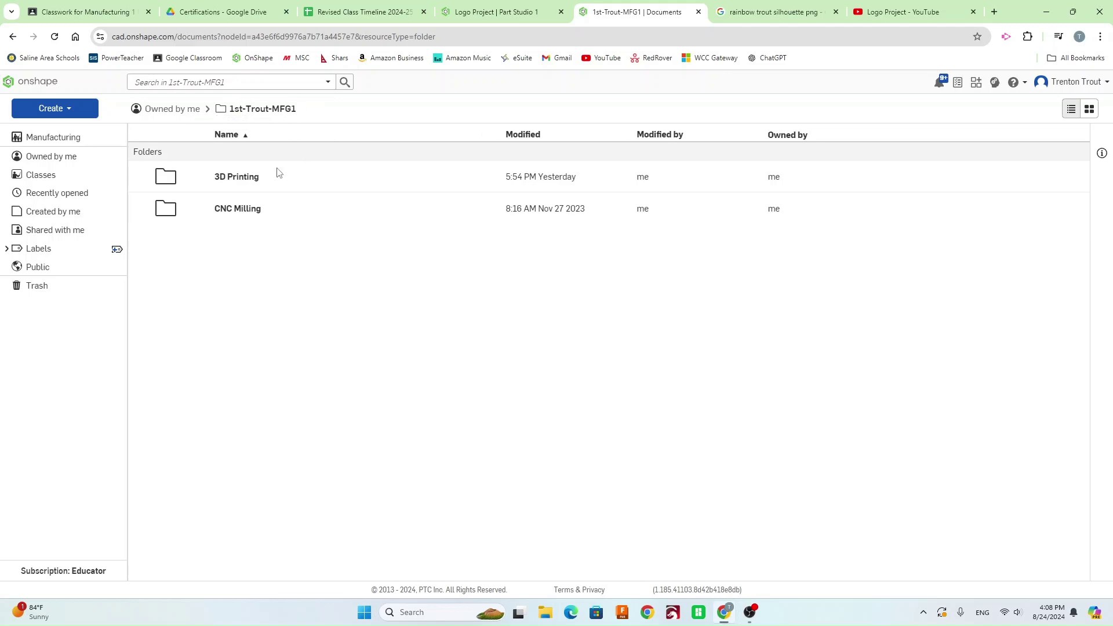
# Step: Create a new document named "Logo Project" in the CNC Milling folder
pyautogui.click(248, 215)
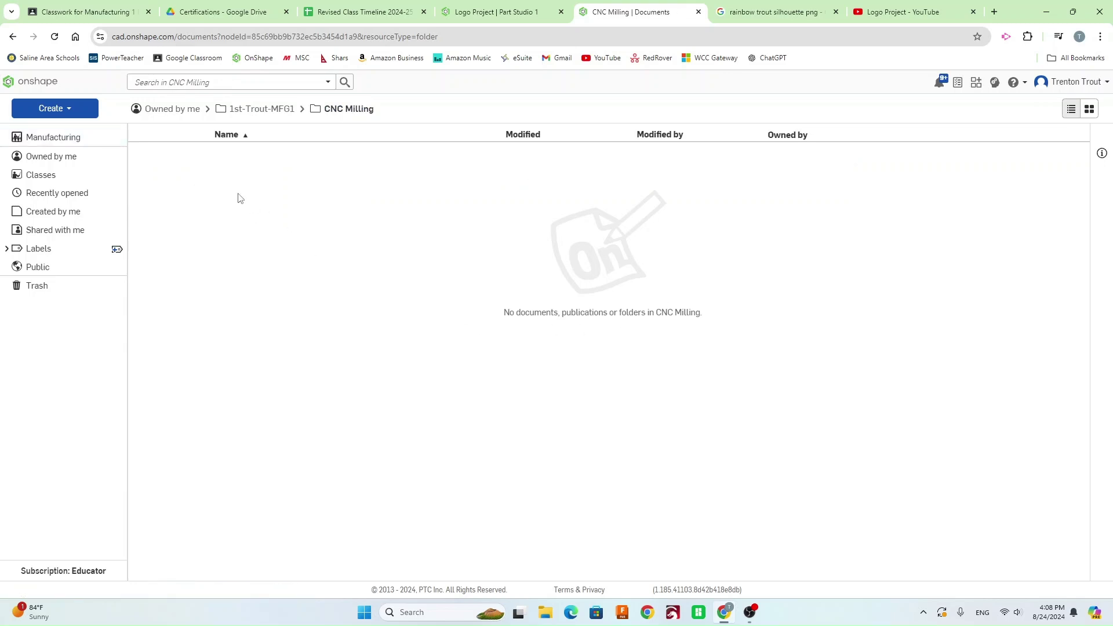
pyautogui.click(70, 111)
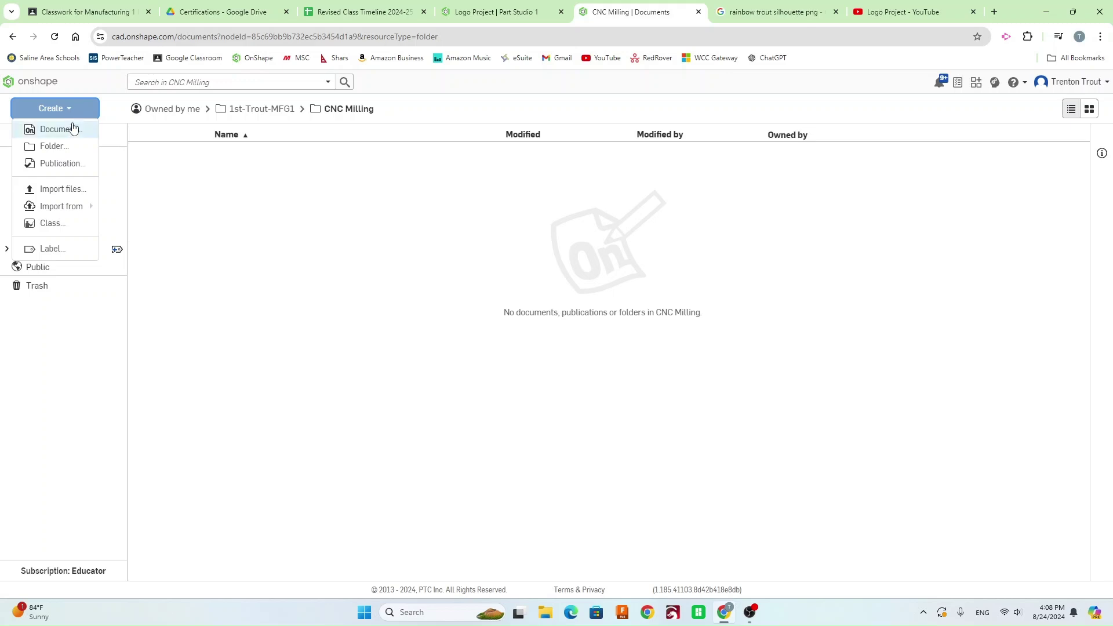
pyautogui.click(68, 128)
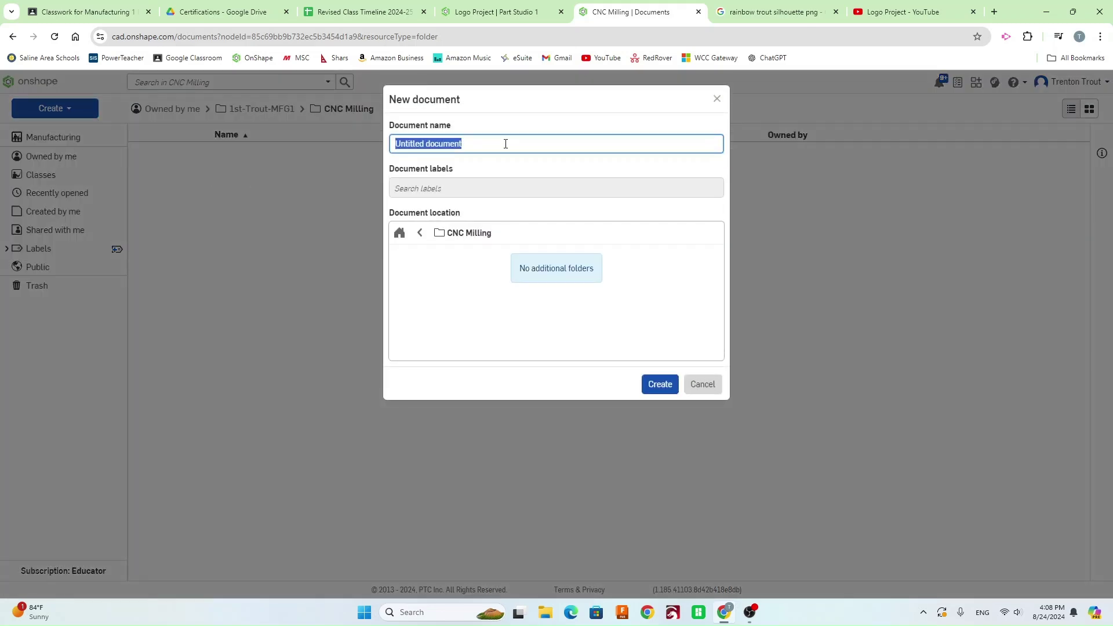
pyautogui.write('Logo Project')
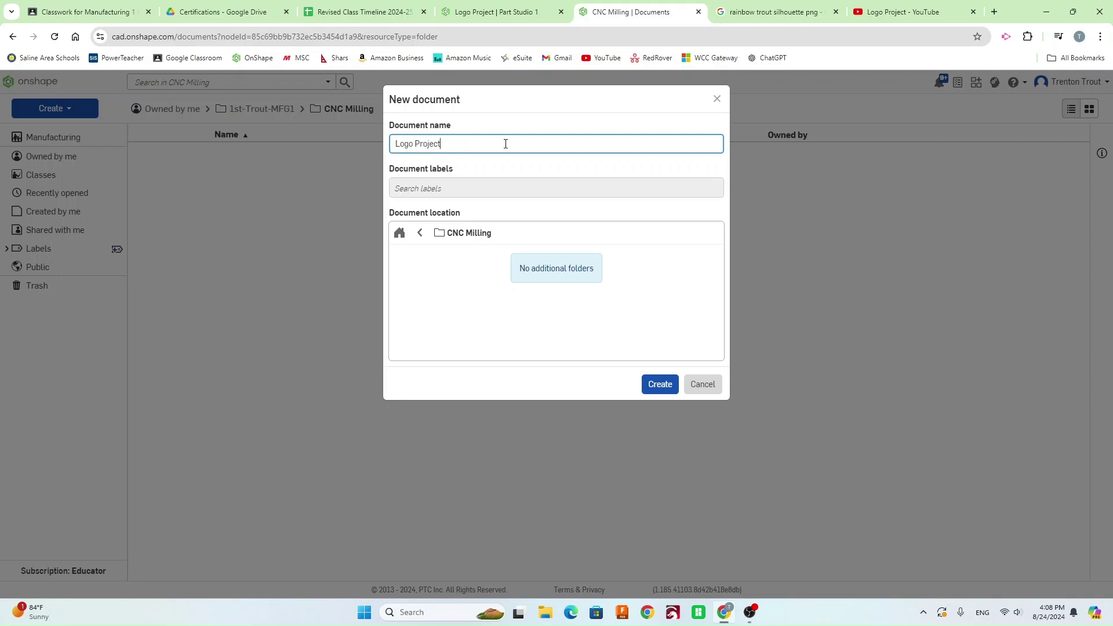
pyautogui.click(659, 385)
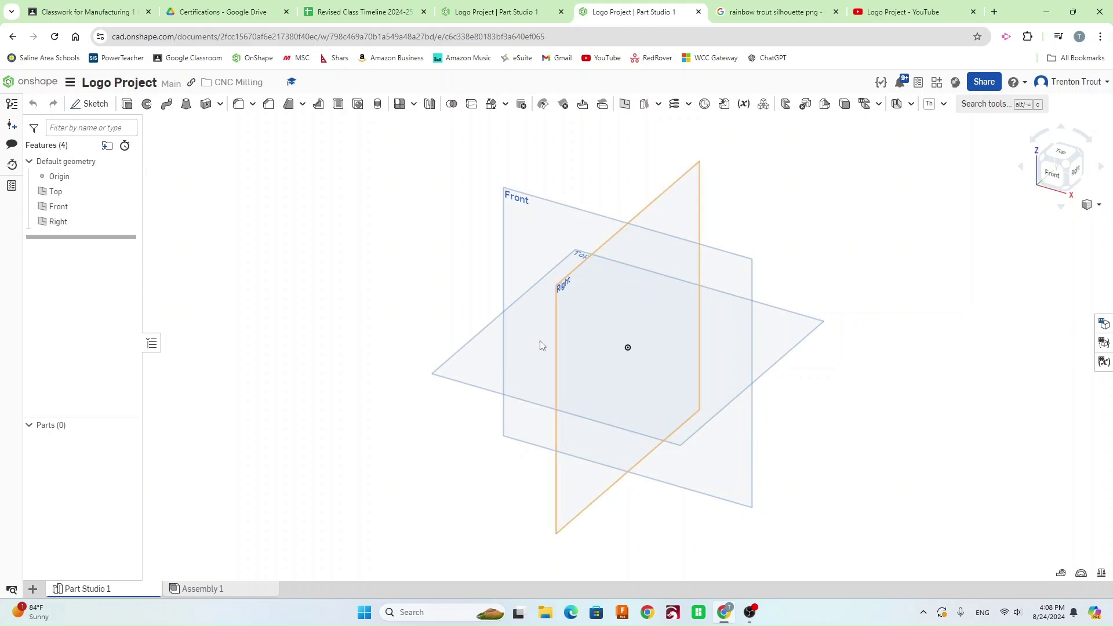
# Step: Start a sketch on the Top plane, hide the default planes and view the sketch plane straight on
pyautogui.click(99, 108)
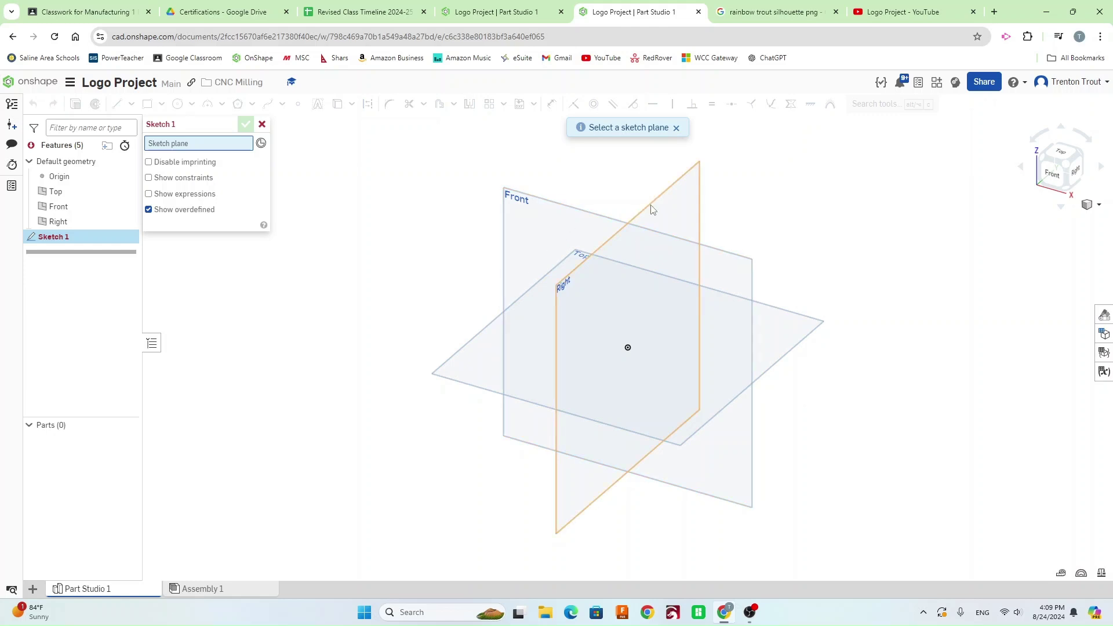
pyautogui.click(474, 364)
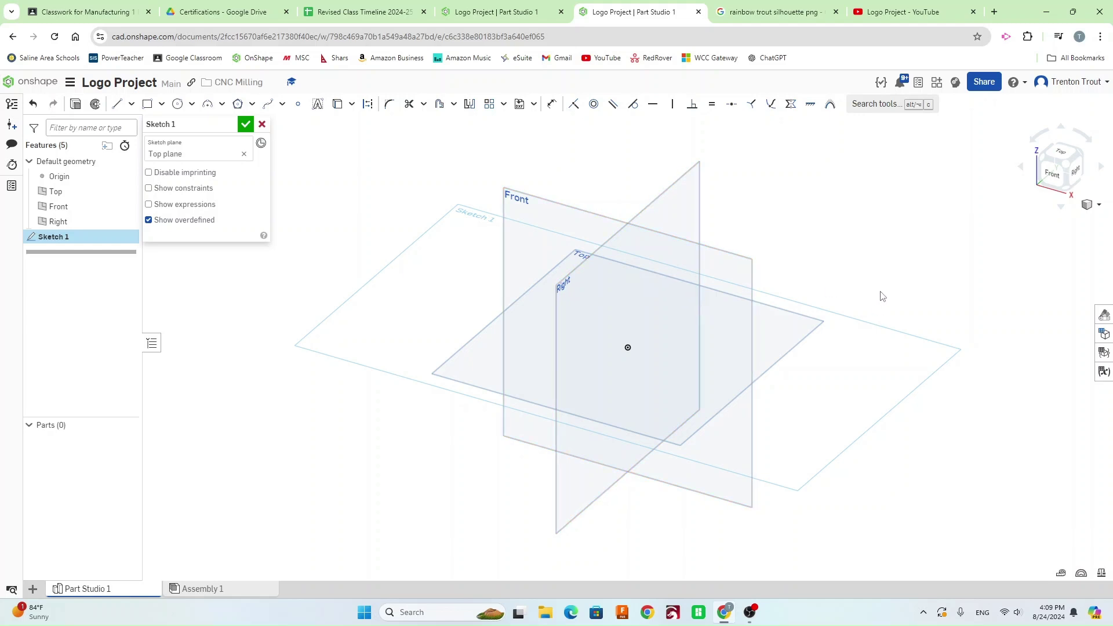
pyautogui.press('p')
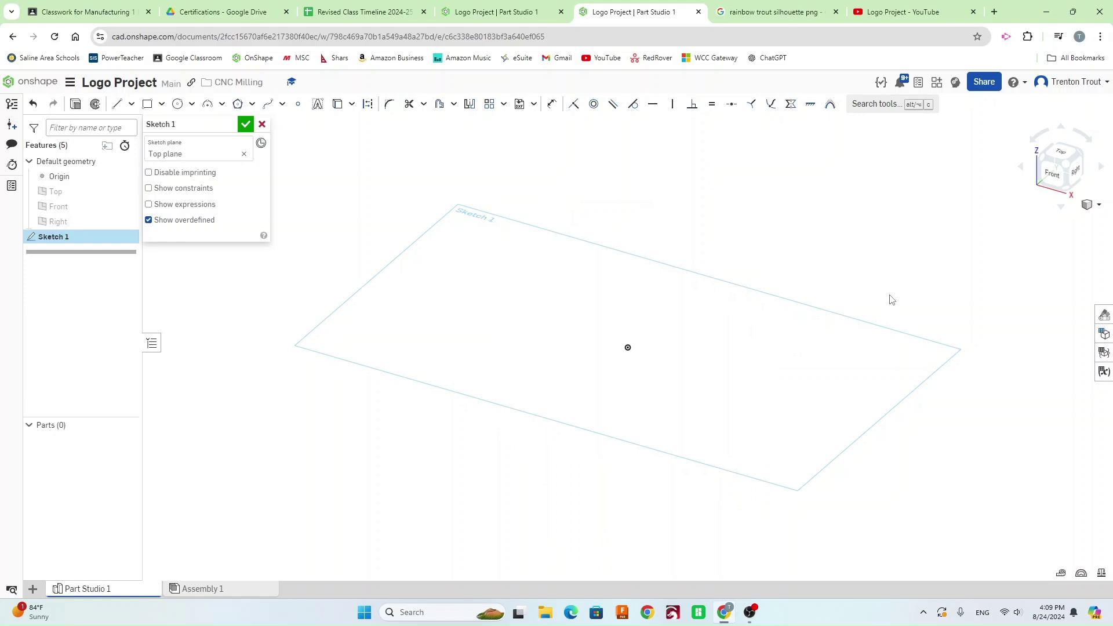
pyautogui.press('n')
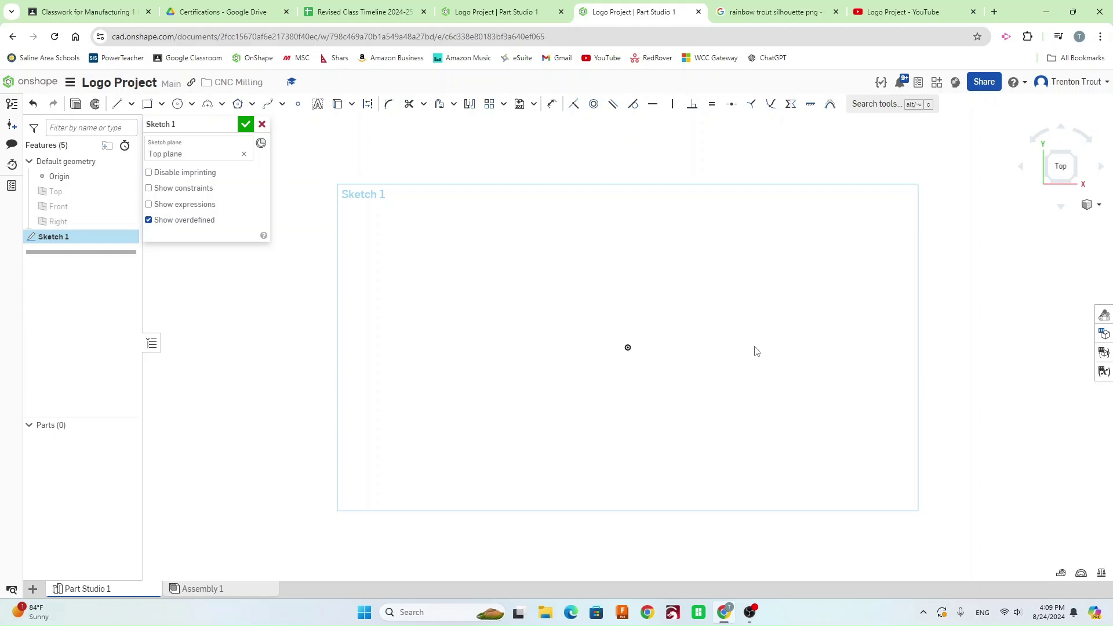
# Step: Draw a corner rectangle from the origin, 3 in wide and 3 in high
pyautogui.click(149, 106)
pyautogui.click(627, 347)
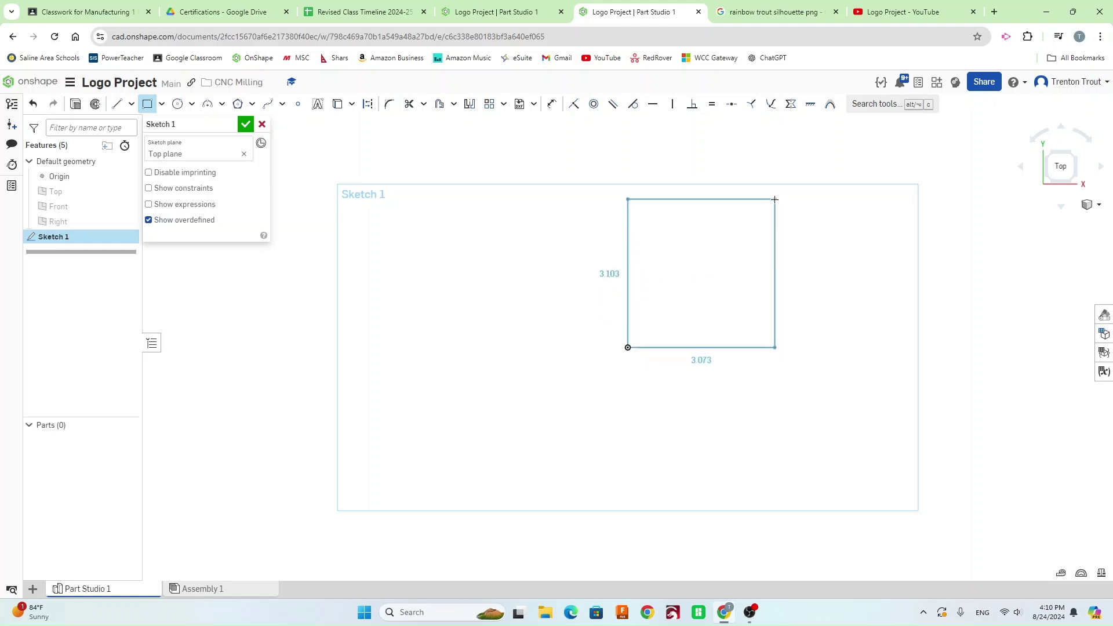
pyautogui.click(774, 199)
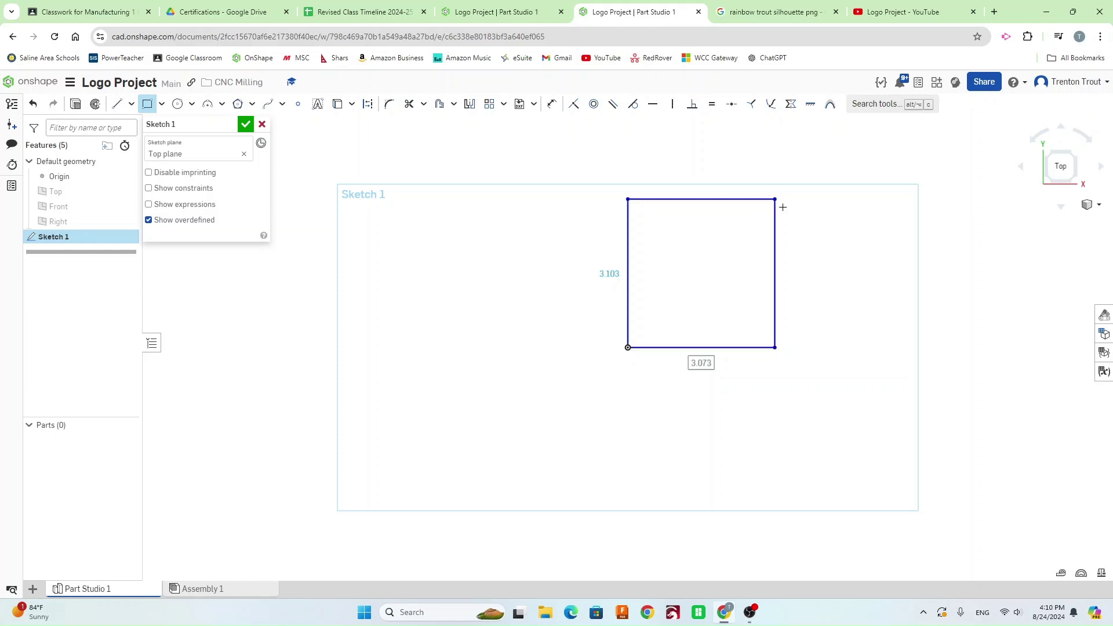
pyautogui.write('3')
pyautogui.press('Return')
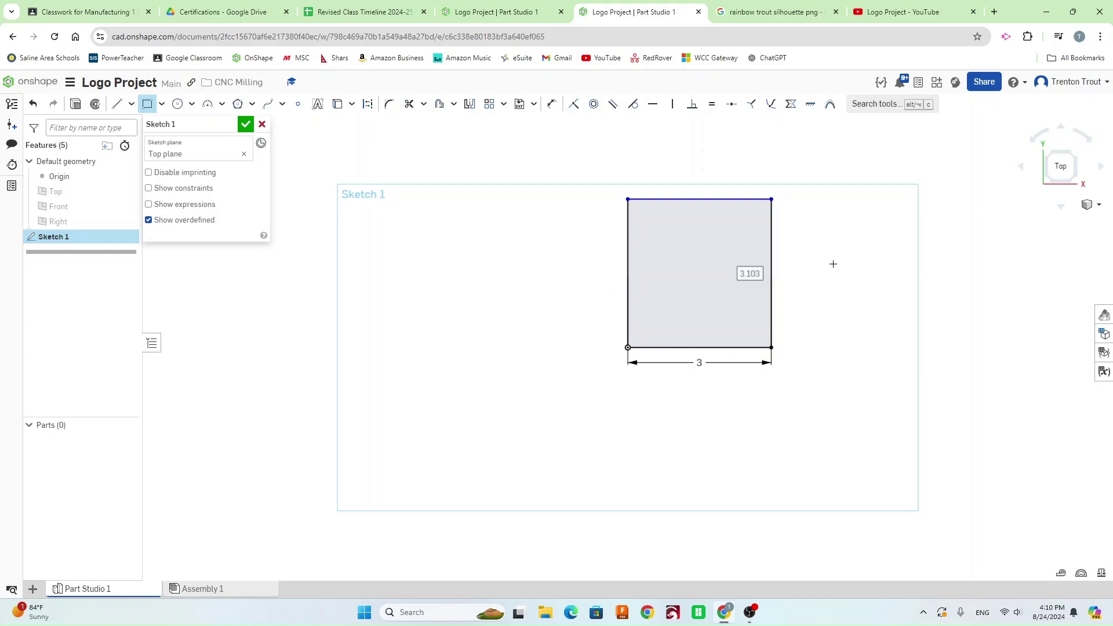
pyautogui.write('3')
pyautogui.press('Return')
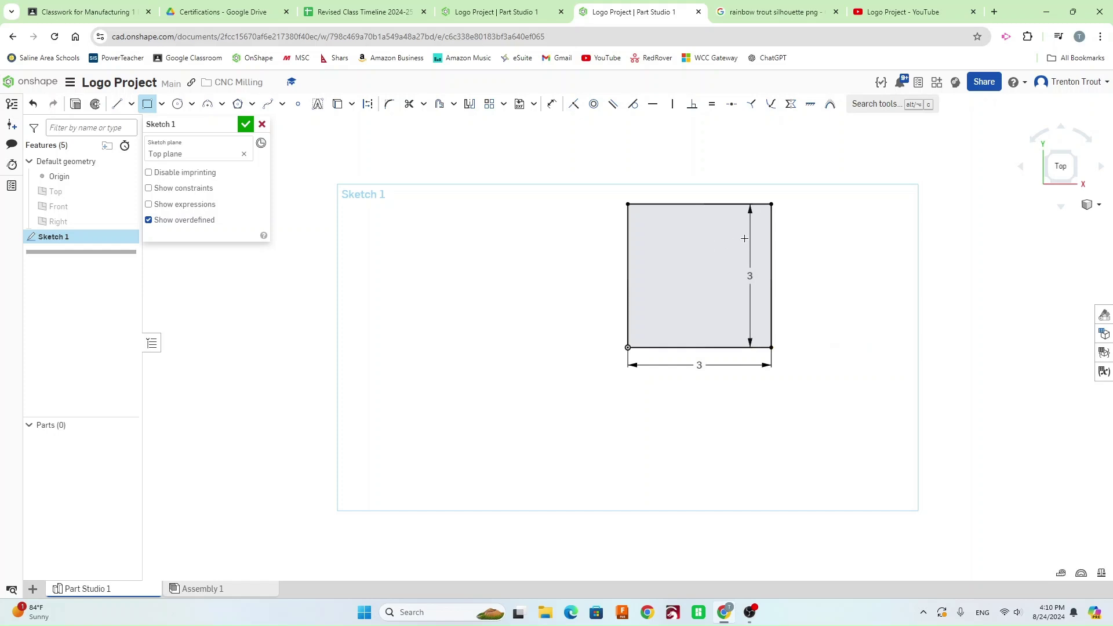
pyautogui.press('Escape')
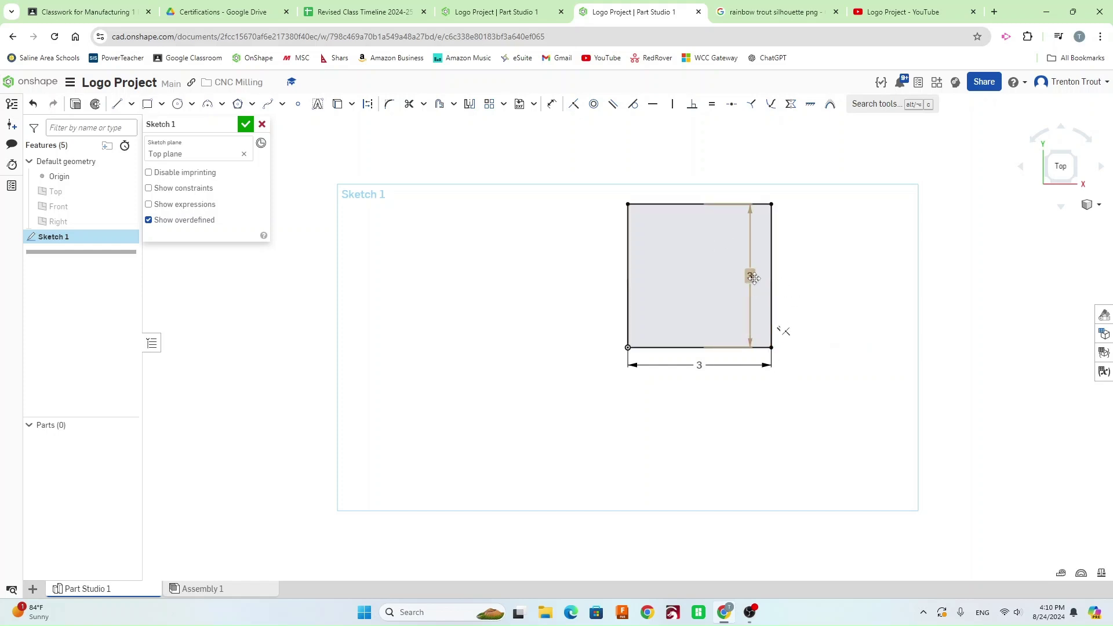
# Step: Replace the square's inner height dimension with a 3 in dimension outside its left edge, and finish the sketch
pyautogui.press('Delete')
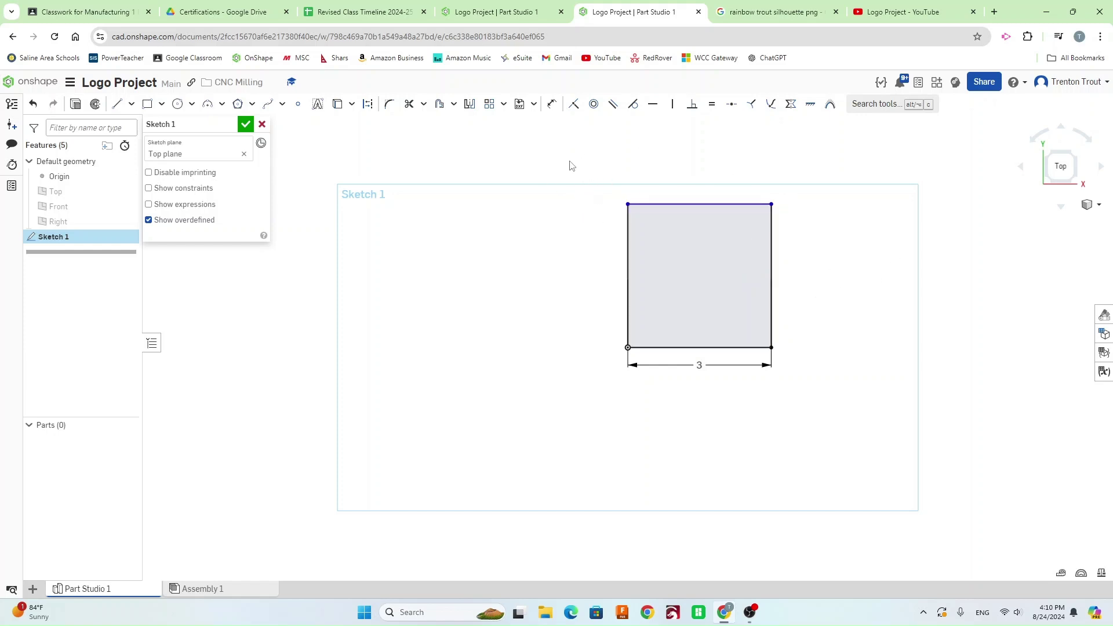
pyautogui.click(552, 106)
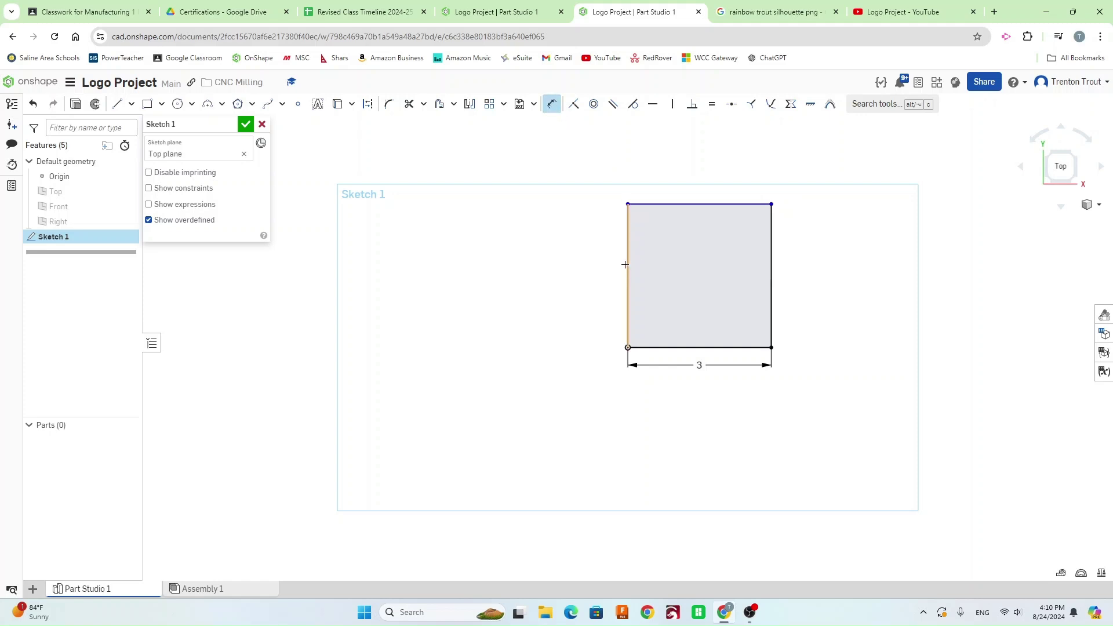
pyautogui.click(627, 264)
pyautogui.click(594, 267)
pyautogui.press('Return')
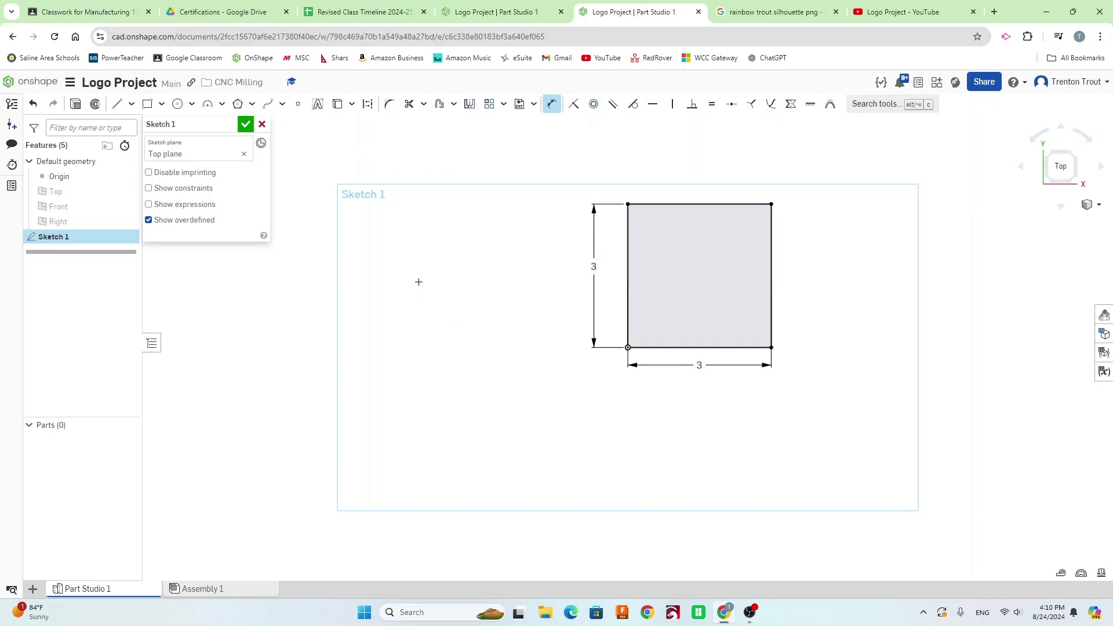
pyautogui.click(244, 126)
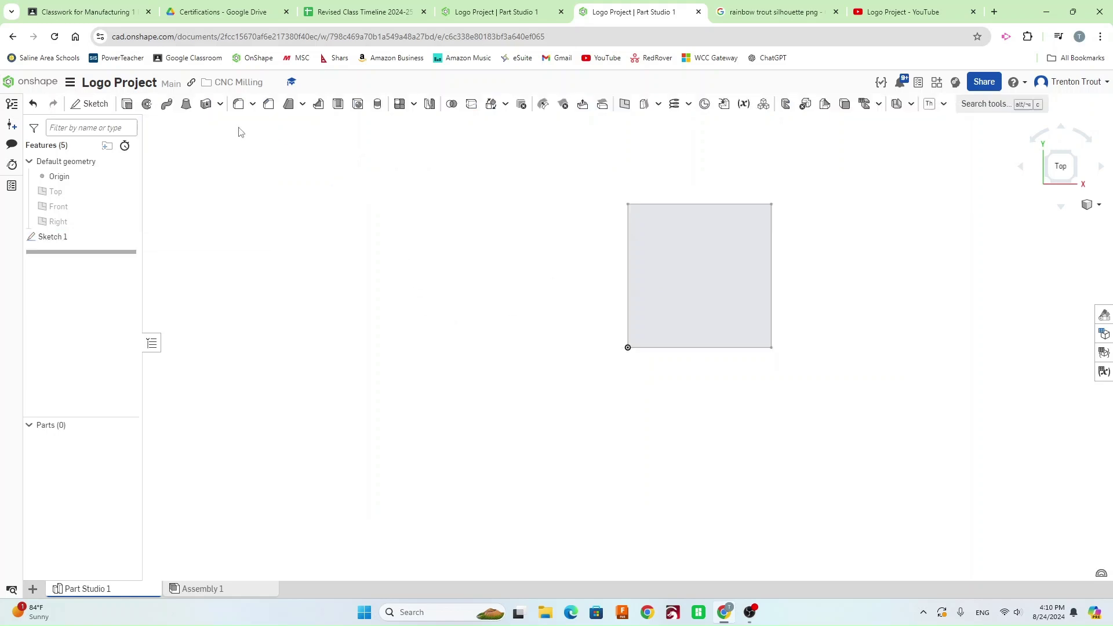
# Step: Extrude the square region as a new solid with a blind depth of 1 in
pyautogui.moveTo(1061, 178); pyautogui.dragTo(1042, 123)
pyautogui.click(1042, 157)
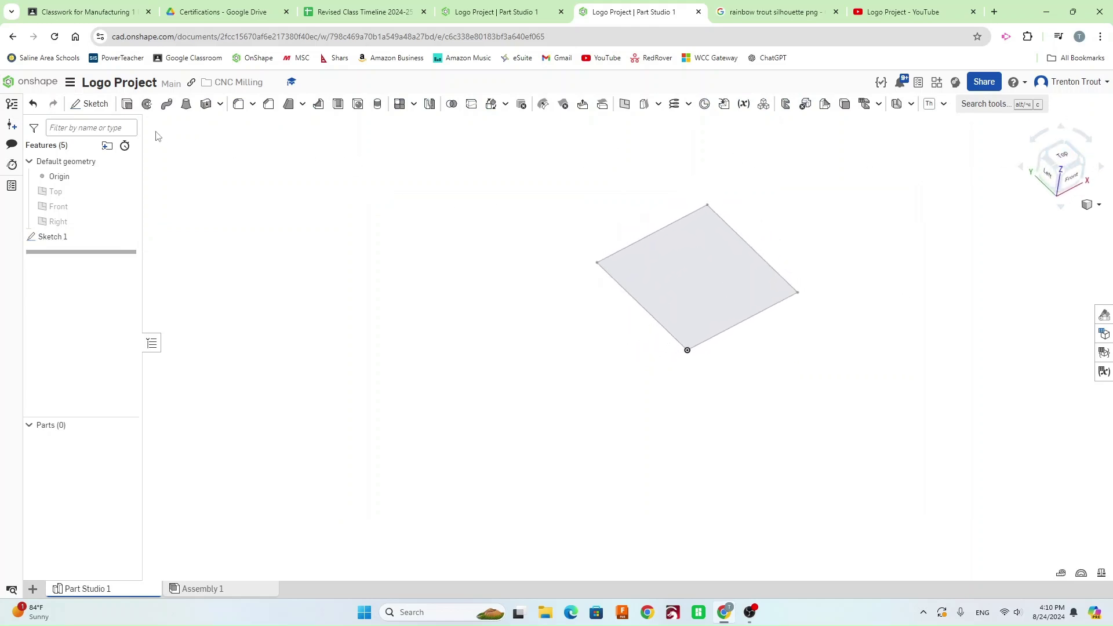
pyautogui.click(128, 106)
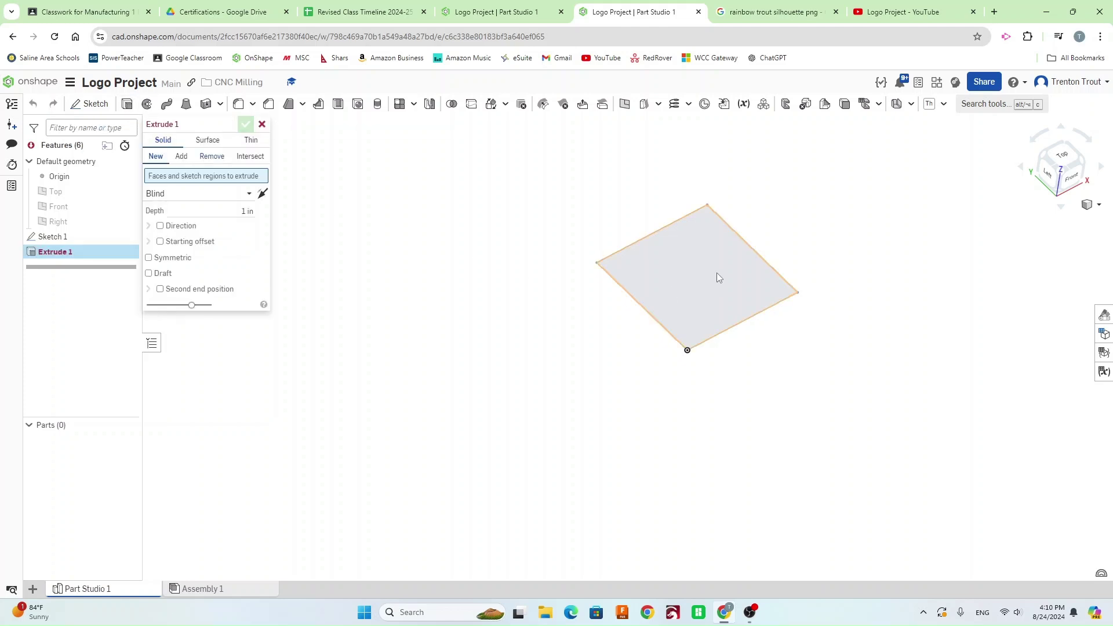
pyautogui.click(703, 260)
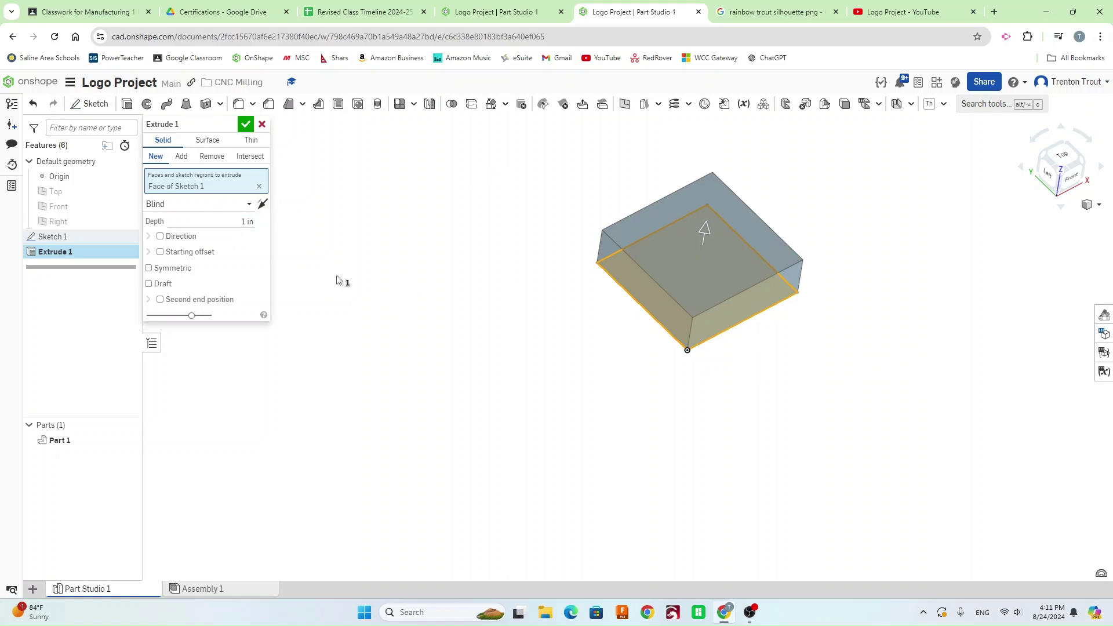
pyautogui.click(245, 131)
pyautogui.press('f')
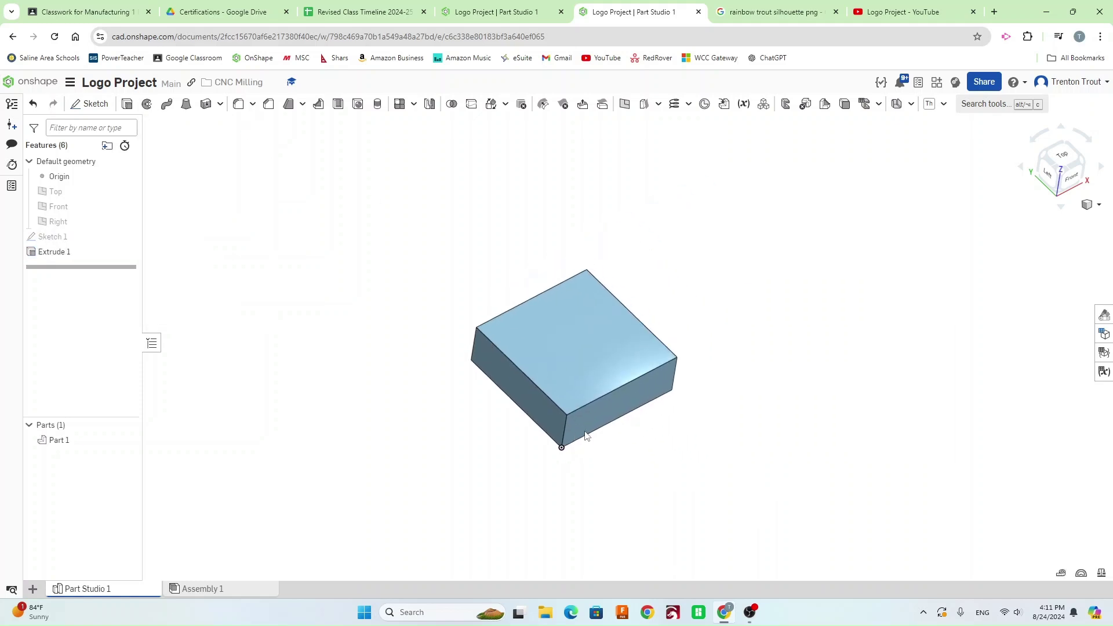
# Step: Start a new sketch on the block's top face and view it straight from the top
pyautogui.click(84, 104)
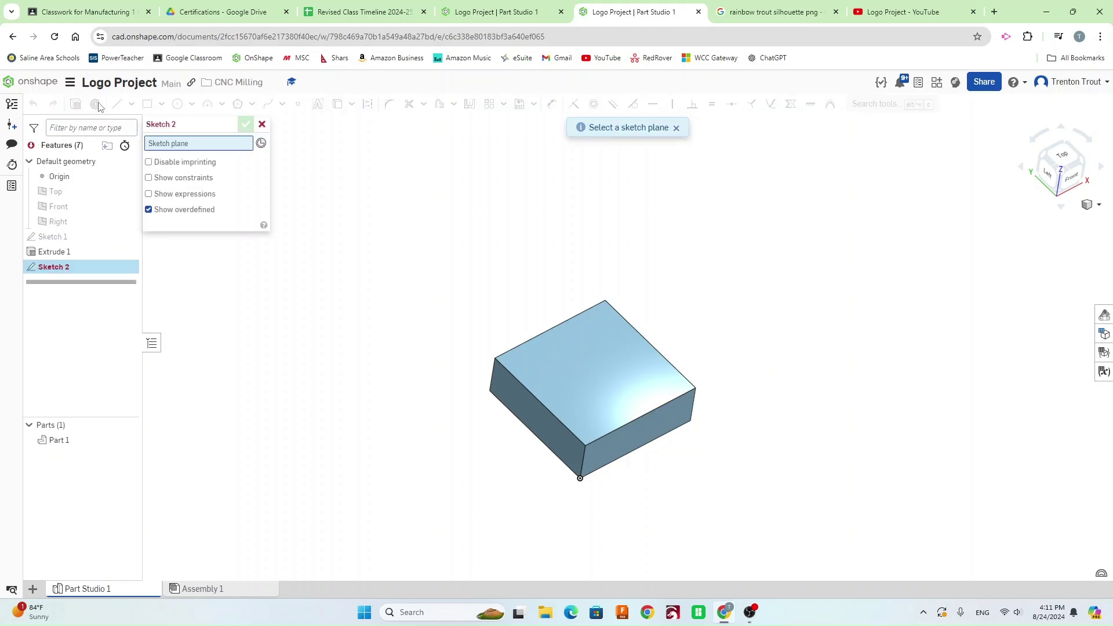
pyautogui.click(600, 358)
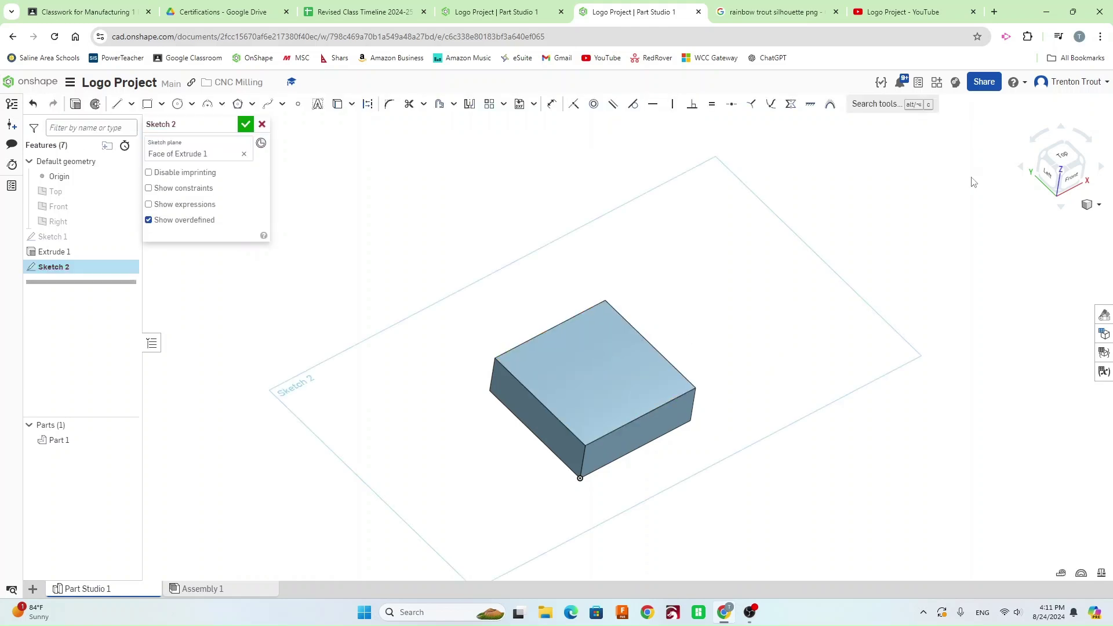
pyautogui.moveTo(728, 249); pyautogui.dragTo(809, 180, button='middle')
pyautogui.click(1063, 153)
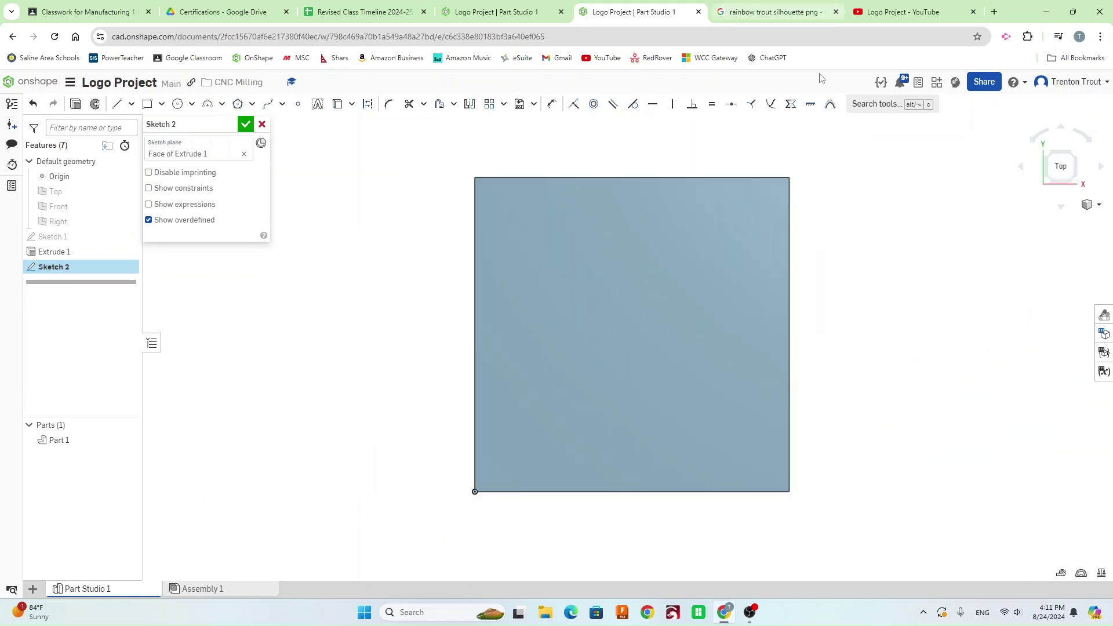
pyautogui.click(763, 6)
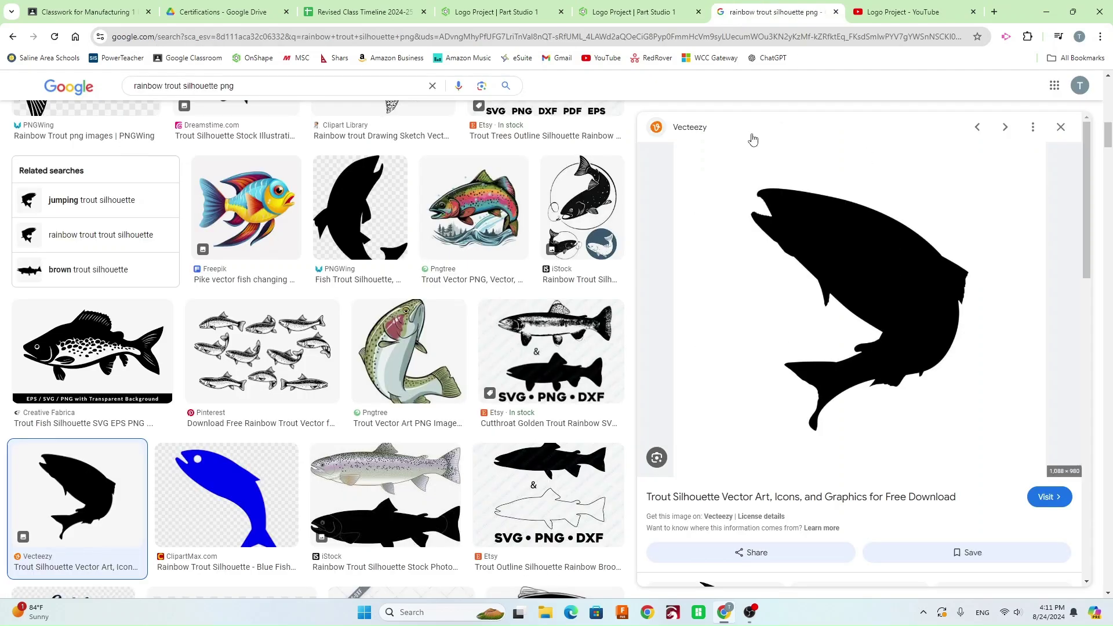
pyautogui.rightClick(882, 312)
pyautogui.click(934, 484)
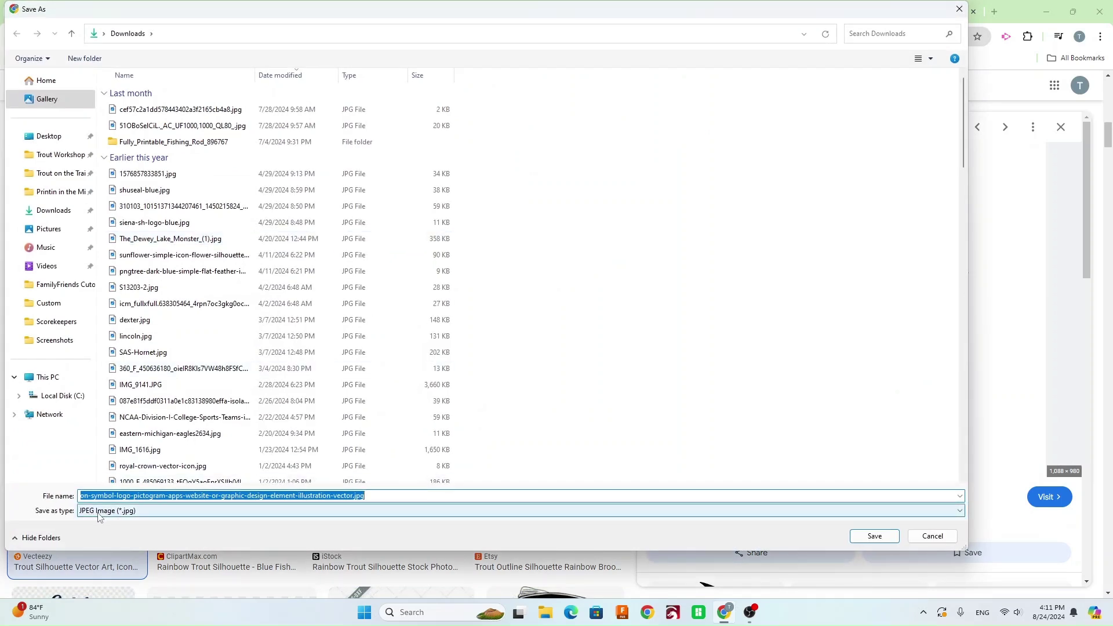
pyautogui.click(933, 537)
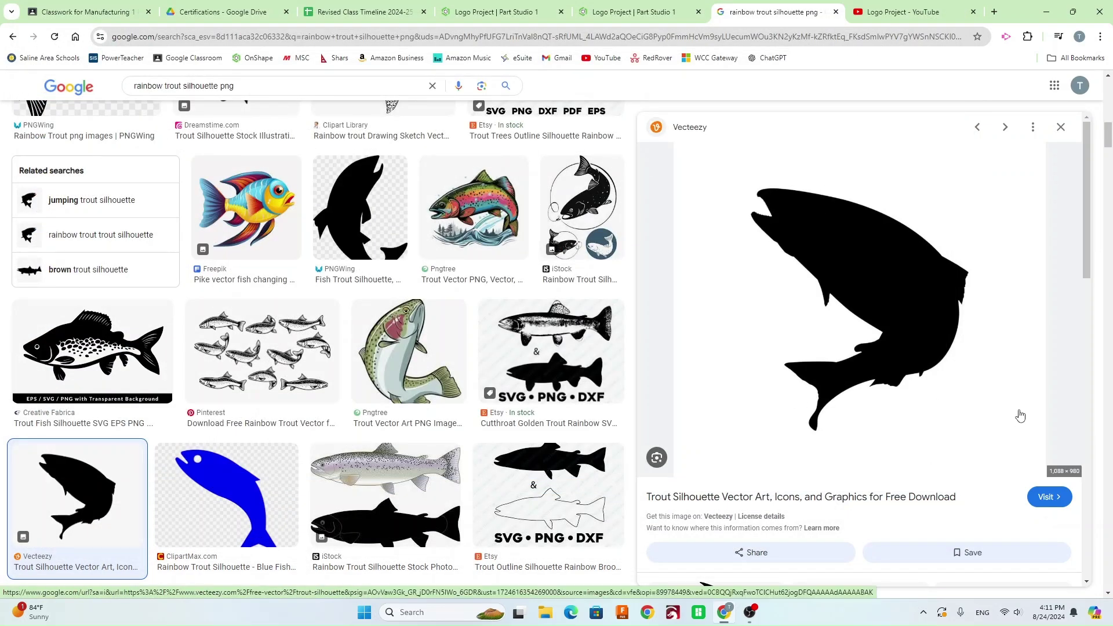
# Step: Capture a screen snip of the jumping trout silhouette in the enlarged image preview
pyautogui.press('super+shift+s')
pyautogui.moveTo(705, 163); pyautogui.dragTo(1009, 454)
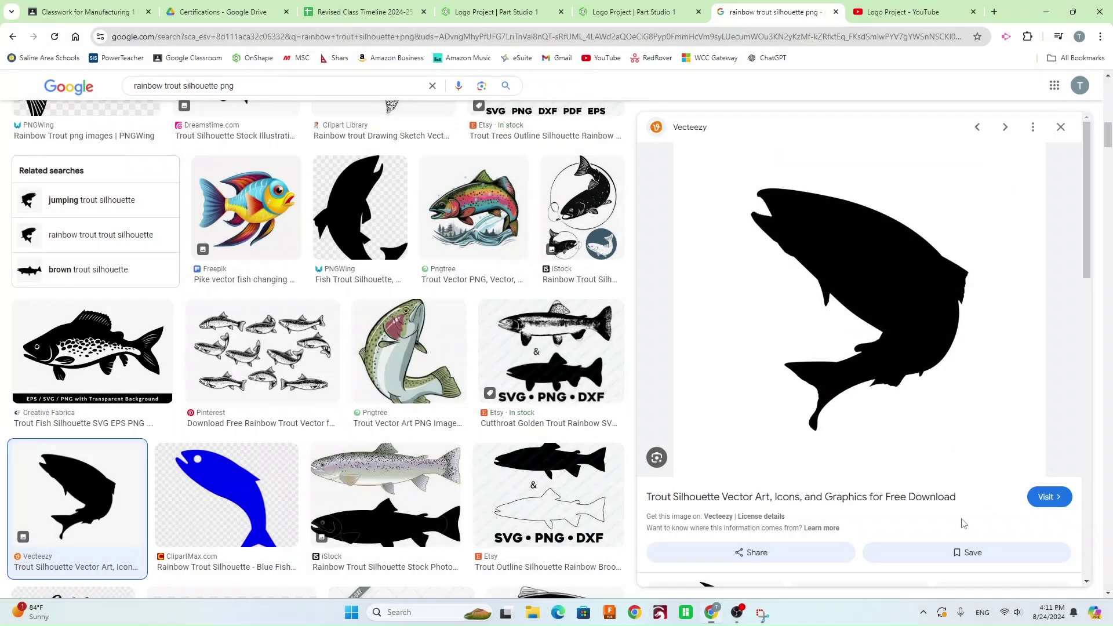
# Step: Switch to the newer Logo Project part studio and import Screenshot 2023-08-07 163335.png as a sketch image
pyautogui.click(642, 10)
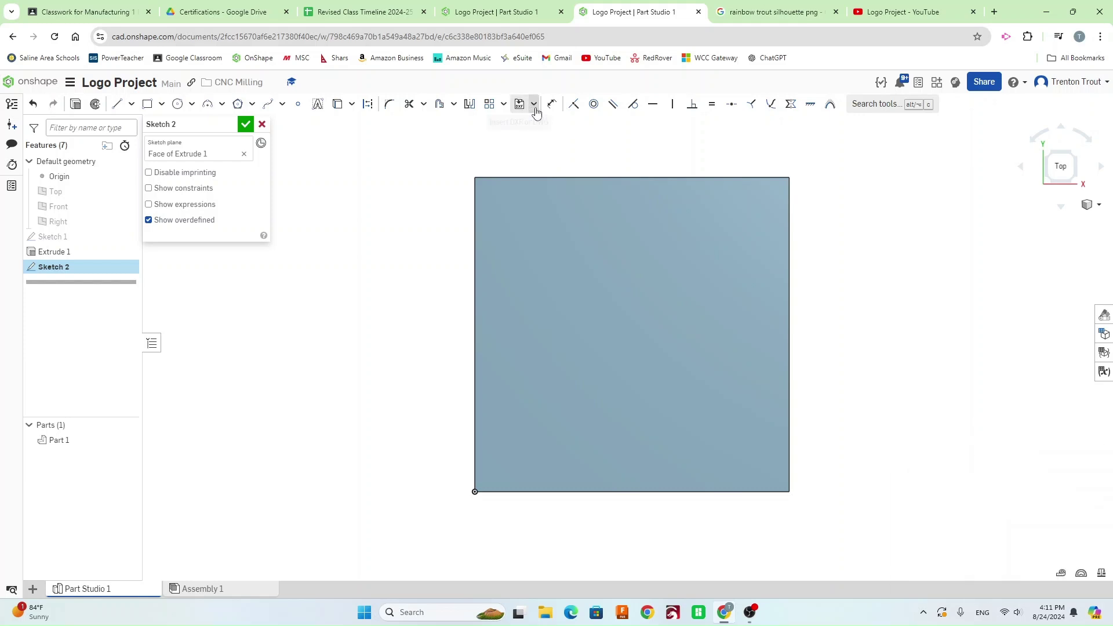
pyautogui.click(534, 104)
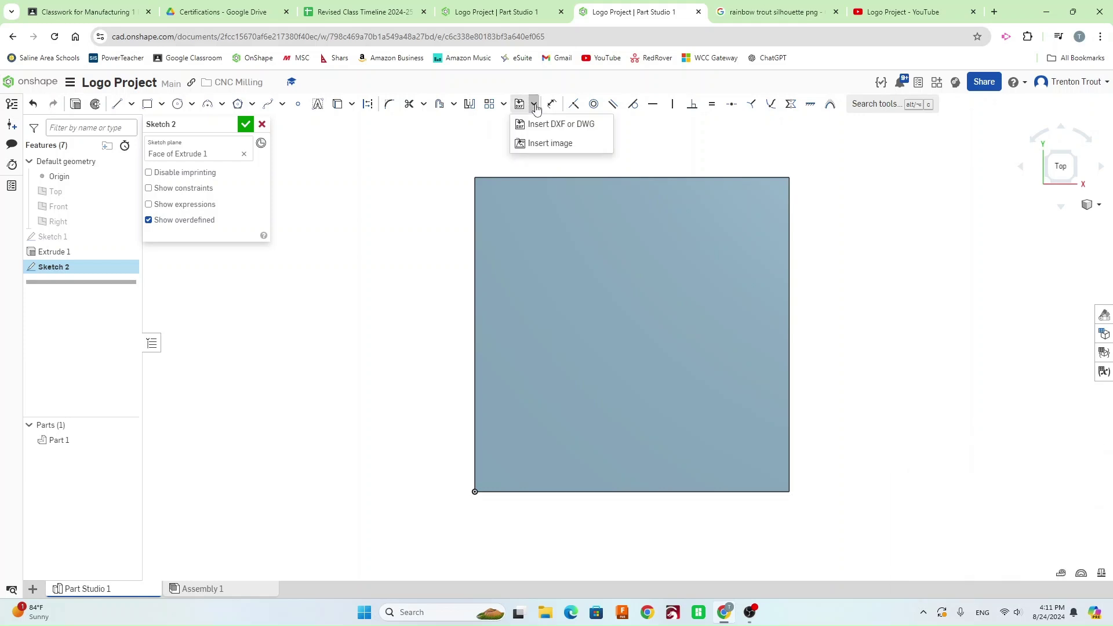
pyautogui.click(551, 145)
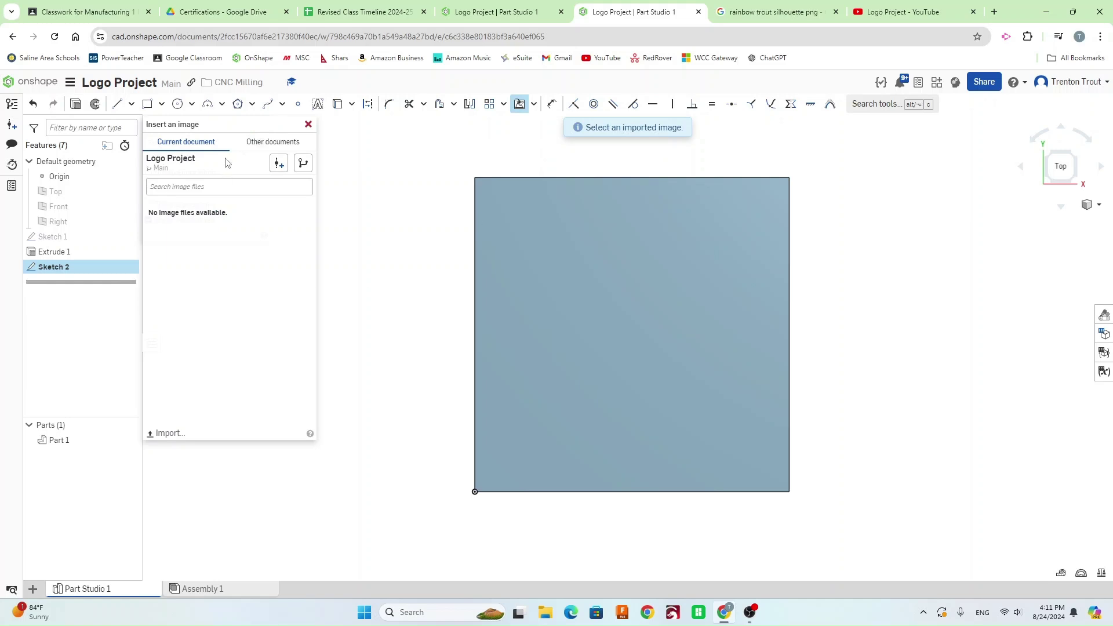
pyautogui.click(169, 433)
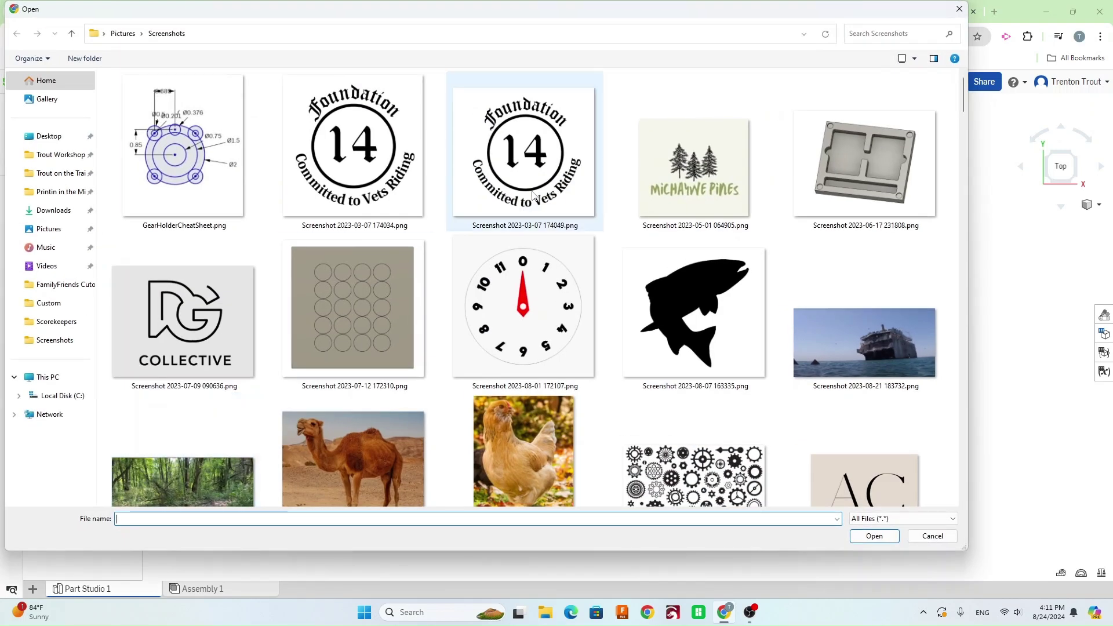
pyautogui.doubleClick(723, 301)
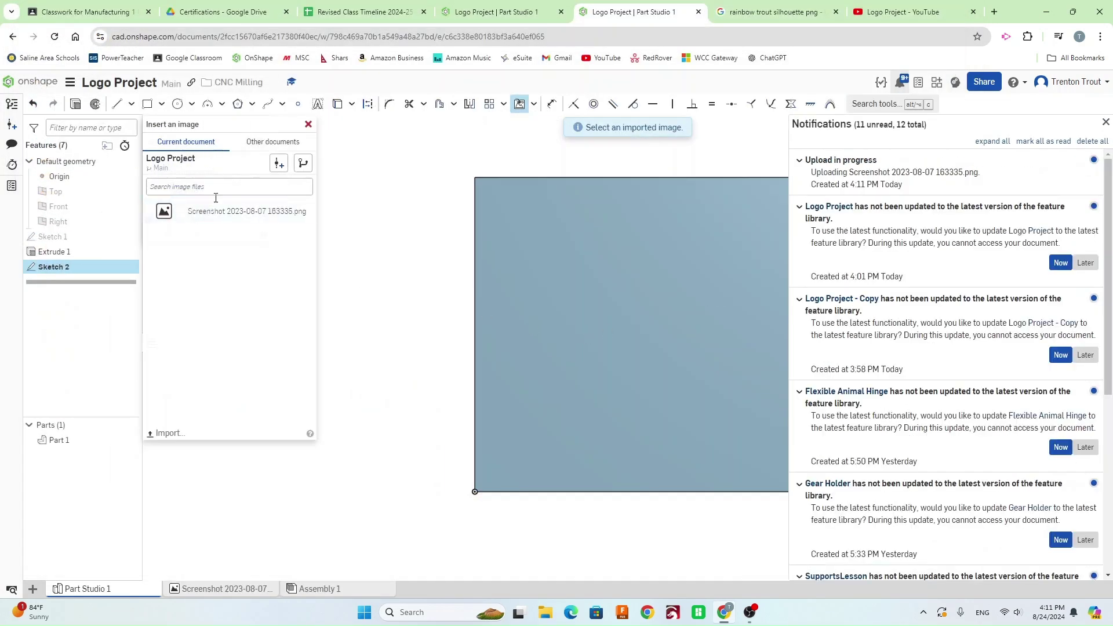
# Step: Place the trout screenshot in the sketch from the block's origin corner across the face's full width, and dismiss the notifications
pyautogui.click(221, 212)
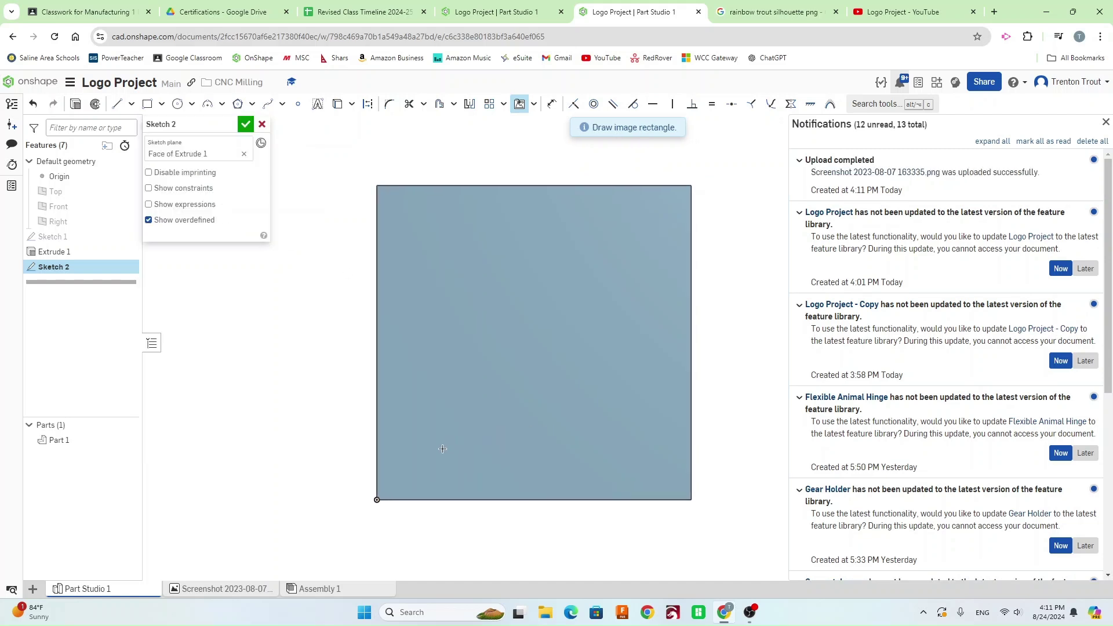
pyautogui.click(376, 500)
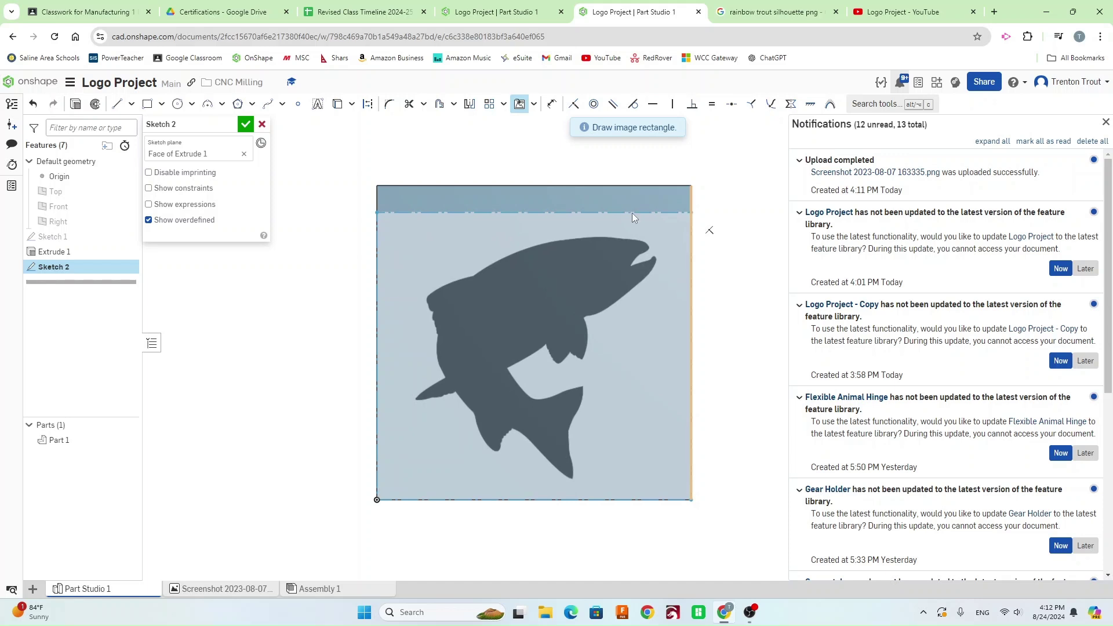
pyautogui.click(632, 213)
pyautogui.click(1106, 123)
# Step: Trace part of the trout's upper back with two short connected lines, the second about 0.19 in long
pyautogui.moveTo(574, 353); pyautogui.dragTo(691, 351, button='middle')
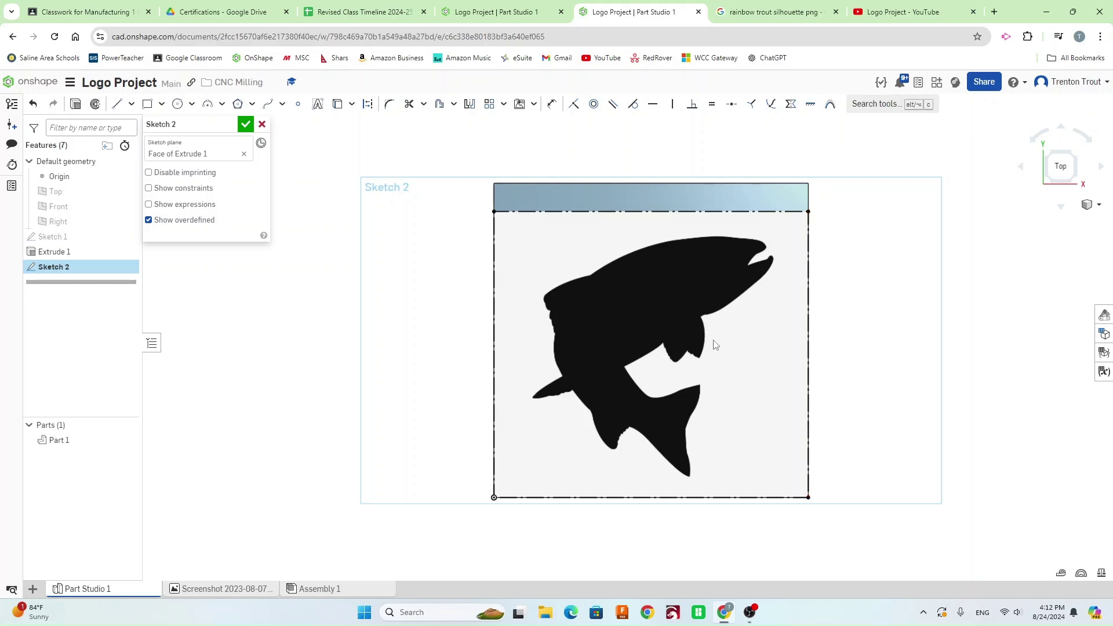
pyautogui.scroll(2, 715, 345)
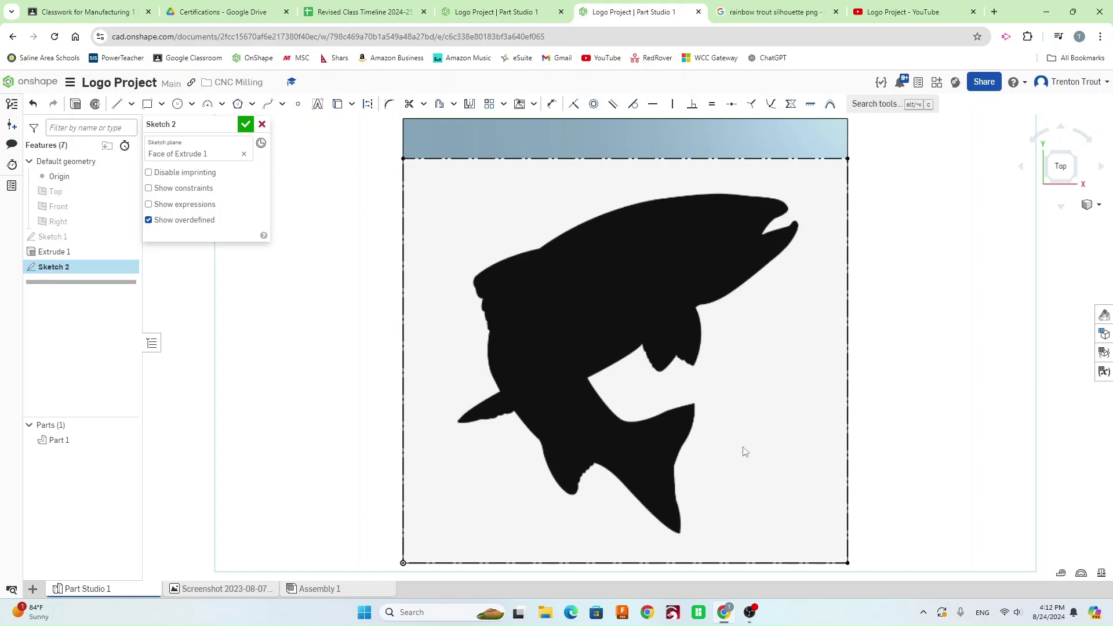
pyautogui.click(117, 103)
pyautogui.click(541, 247)
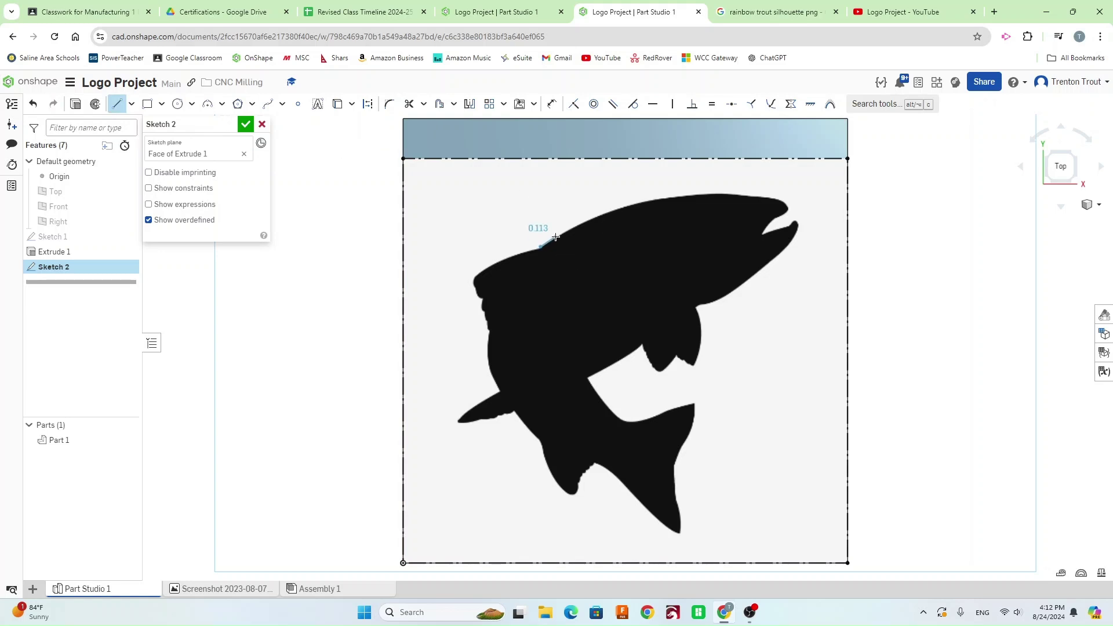
pyautogui.click(562, 233)
pyautogui.click(588, 222)
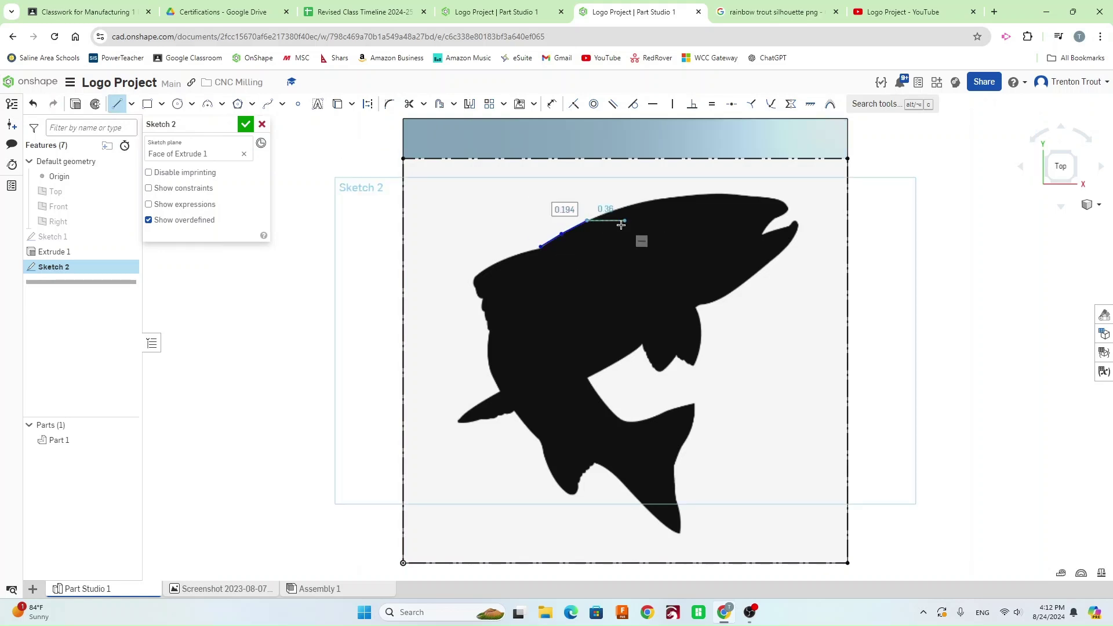
pyautogui.press('Escape')
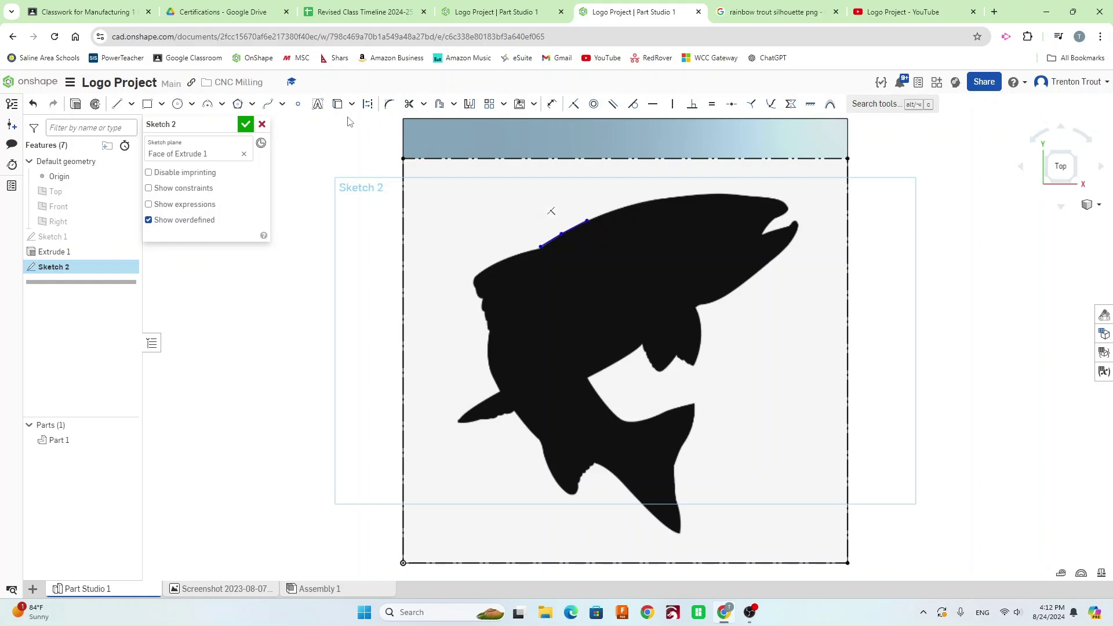
# Step: Trace the belly edge behind the lower fins with a 3 point arc, and the lower jaw down to the fin with a spline
pyautogui.click(223, 104)
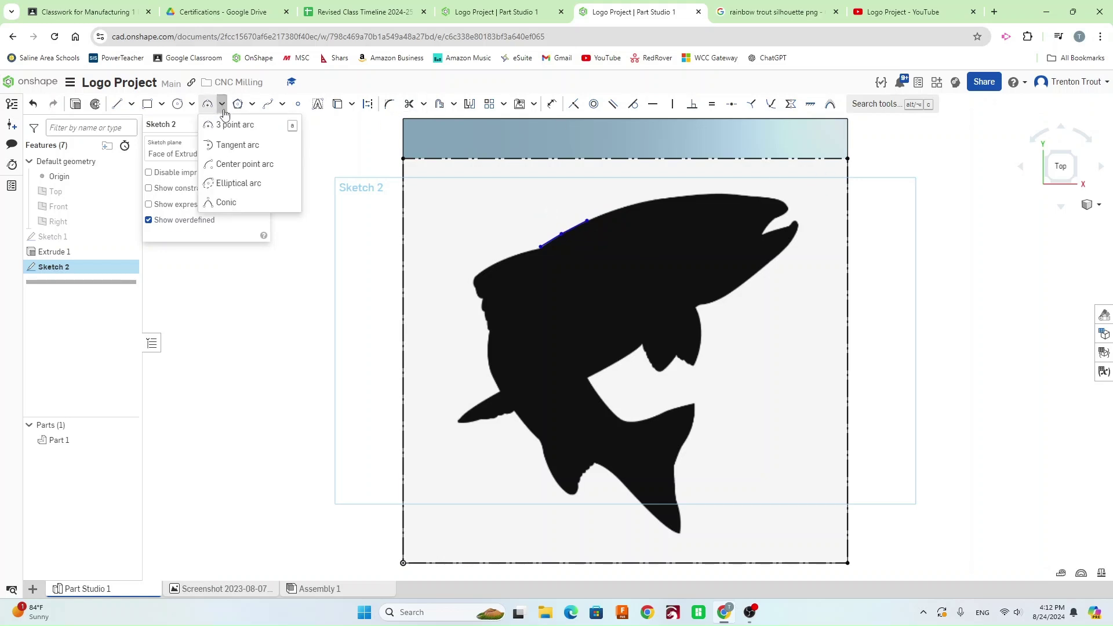
pyautogui.click(232, 125)
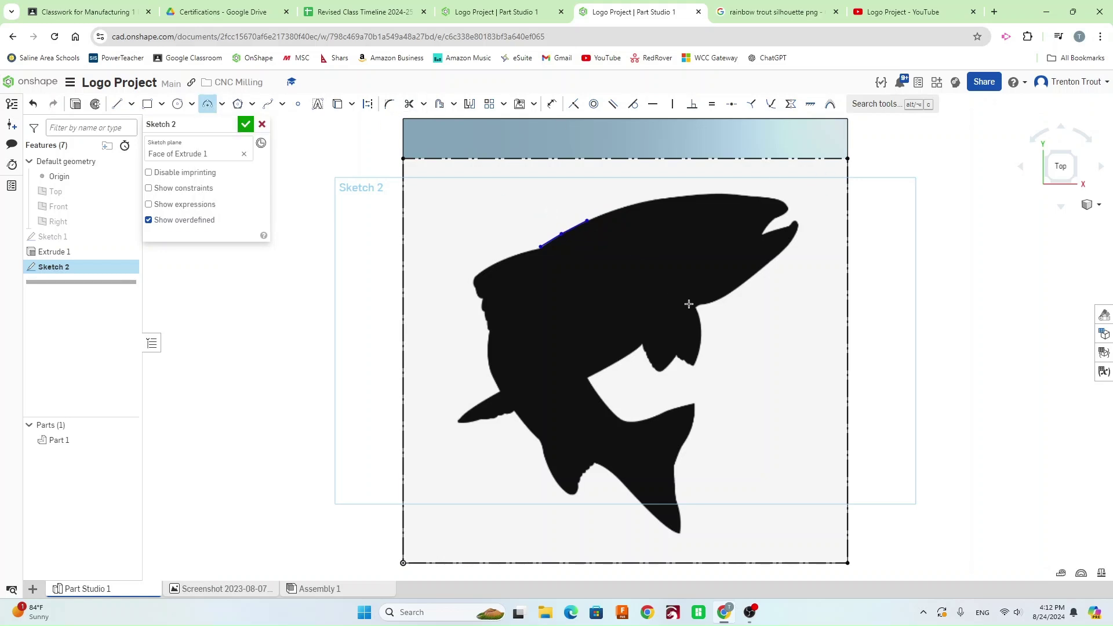
pyautogui.click(642, 344)
pyautogui.click(589, 378)
pyautogui.click(614, 364)
pyautogui.click(268, 104)
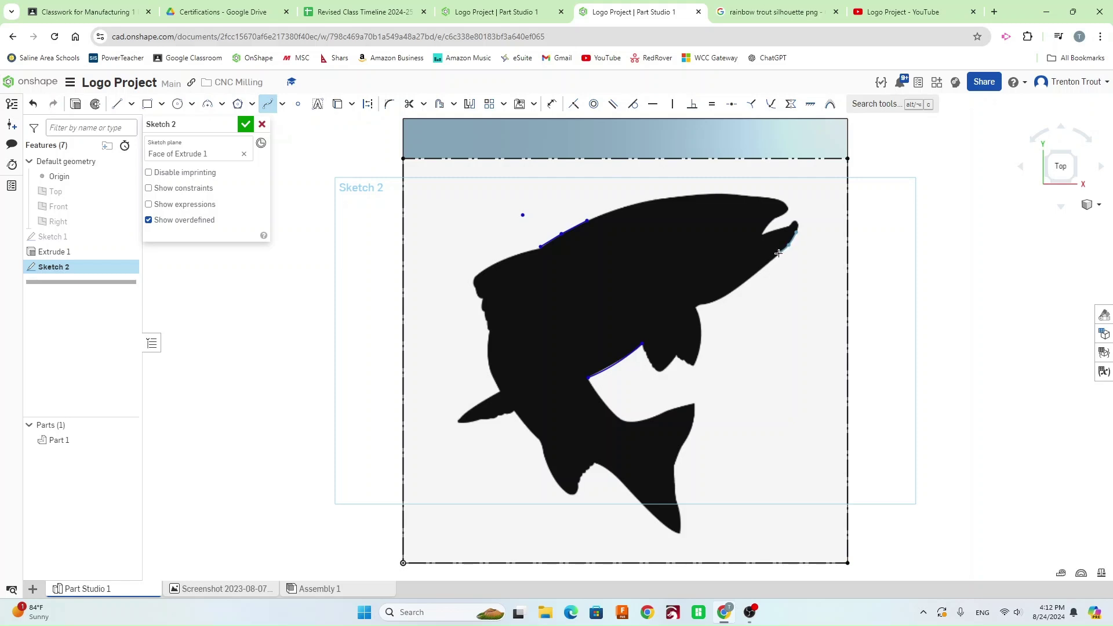
pyautogui.doubleClick(702, 306)
# Step: Switch to the other Logo Project document with the fully traced trout and finish its sketch
pyautogui.hotkey('ctrl', 'shift', 'Tab')
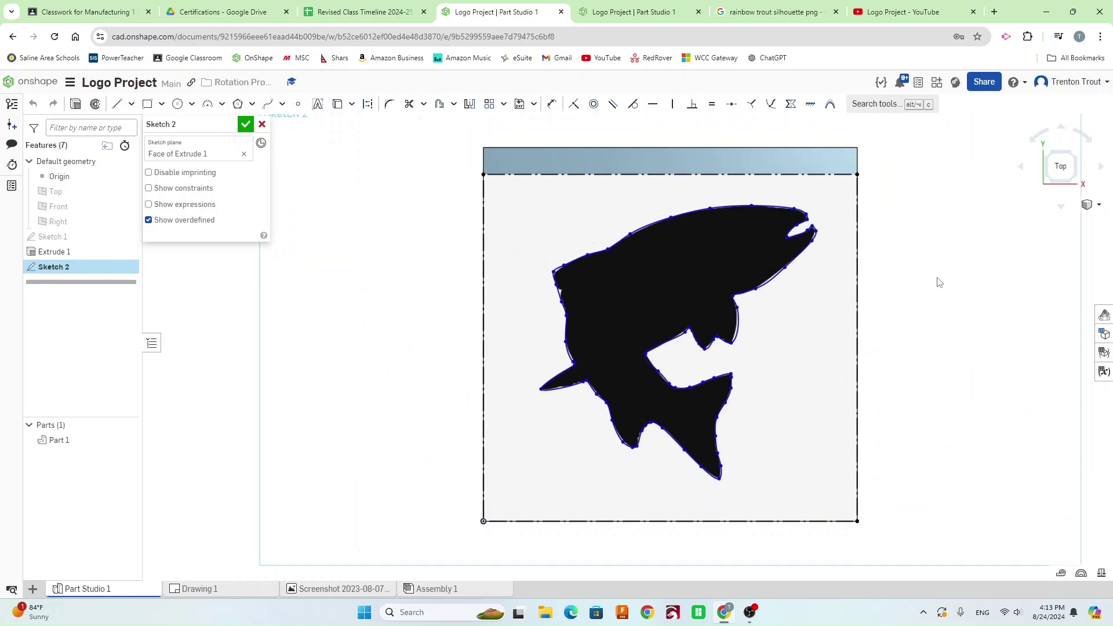
pyautogui.click(246, 124)
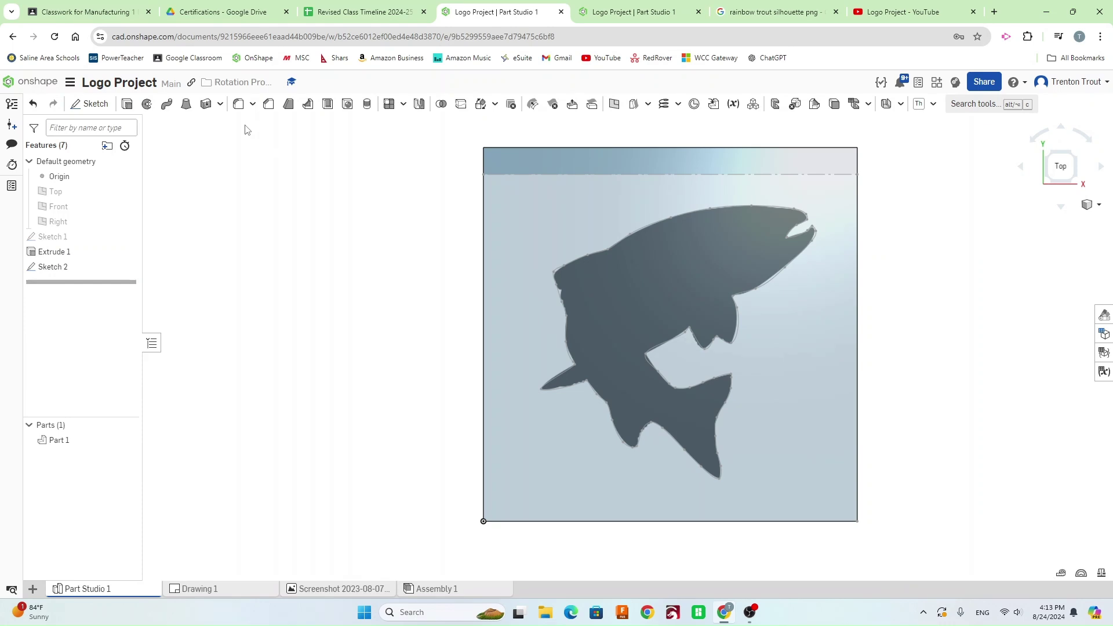
# Step: Extrude the trout region upward from the block's top face as a blind Add extrusion, replacing the default depth
pyautogui.moveTo(1068, 171); pyautogui.dragTo(1094, 177)
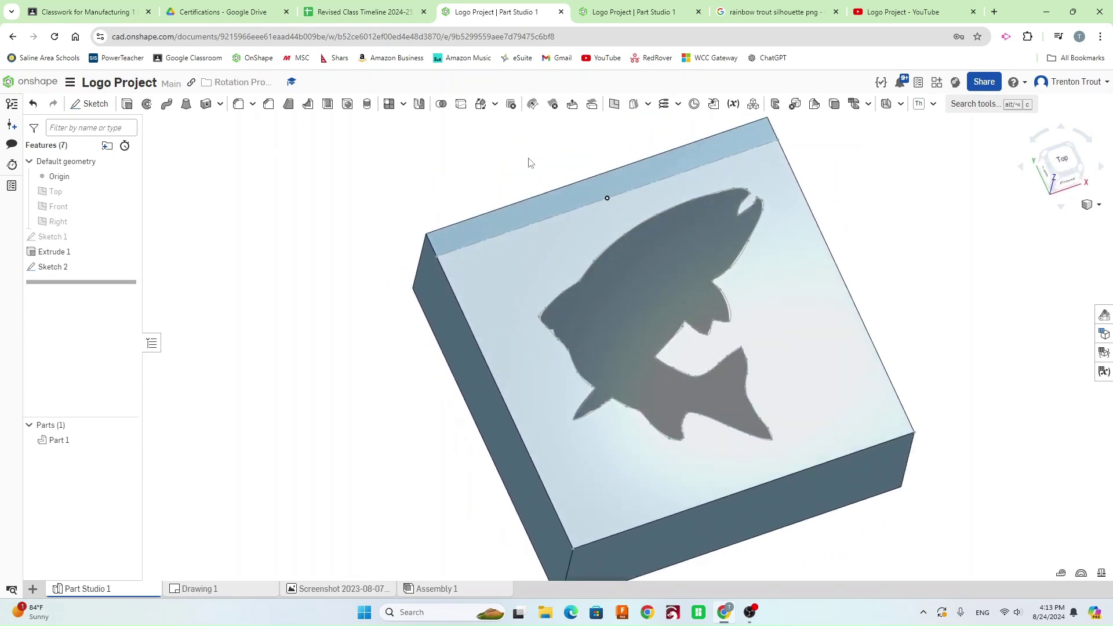
pyautogui.click(127, 104)
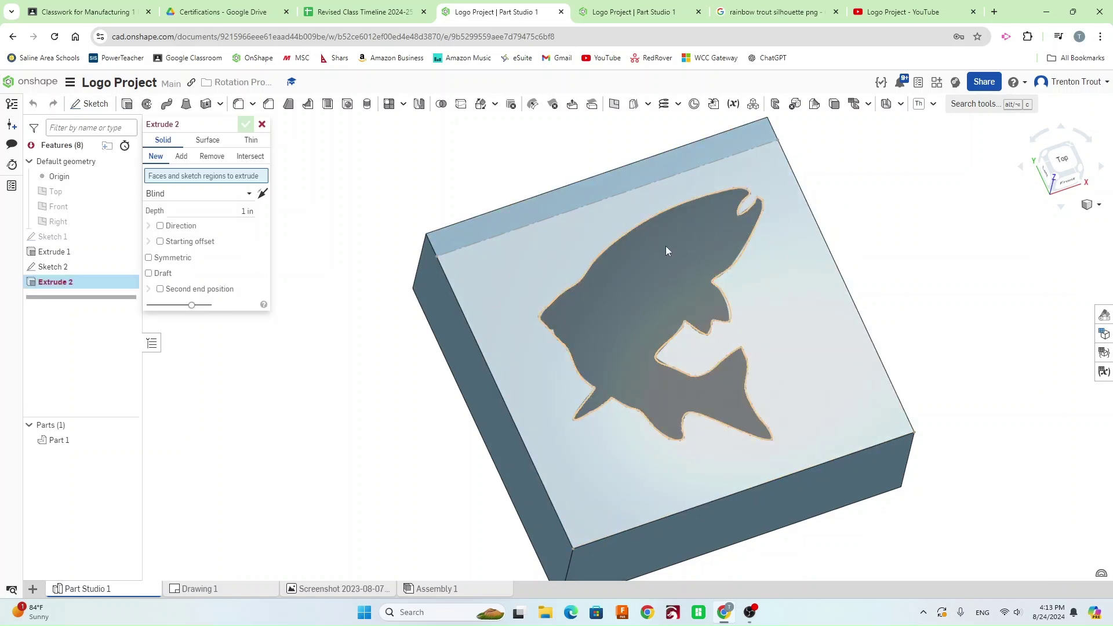
pyautogui.click(660, 258)
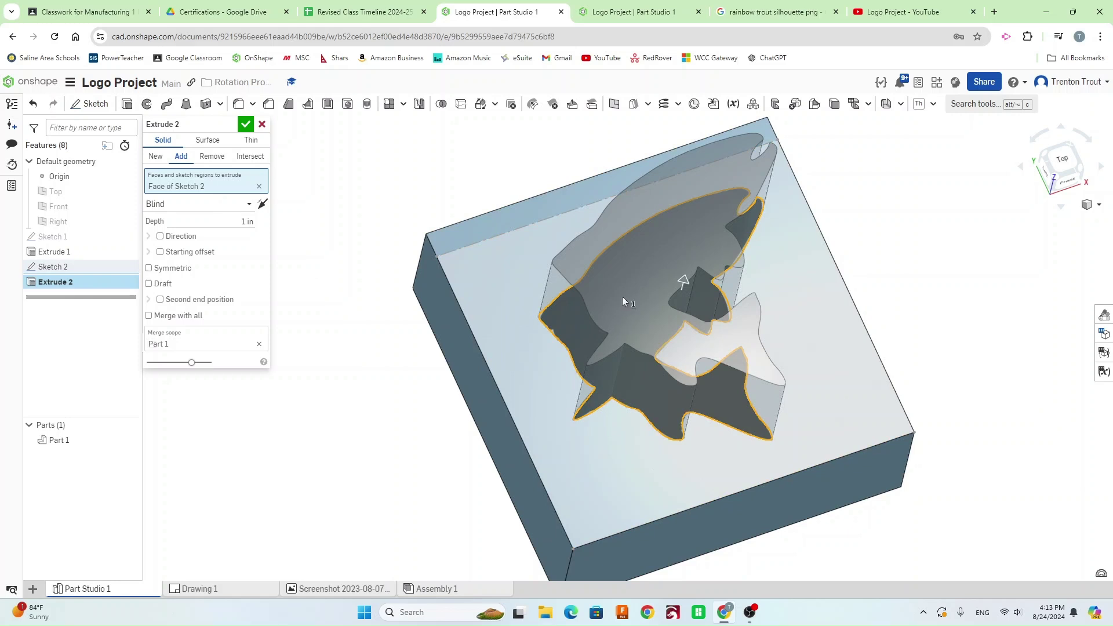
pyautogui.click(253, 222)
pyautogui.press('BackSpace')
pyautogui.click(246, 123)
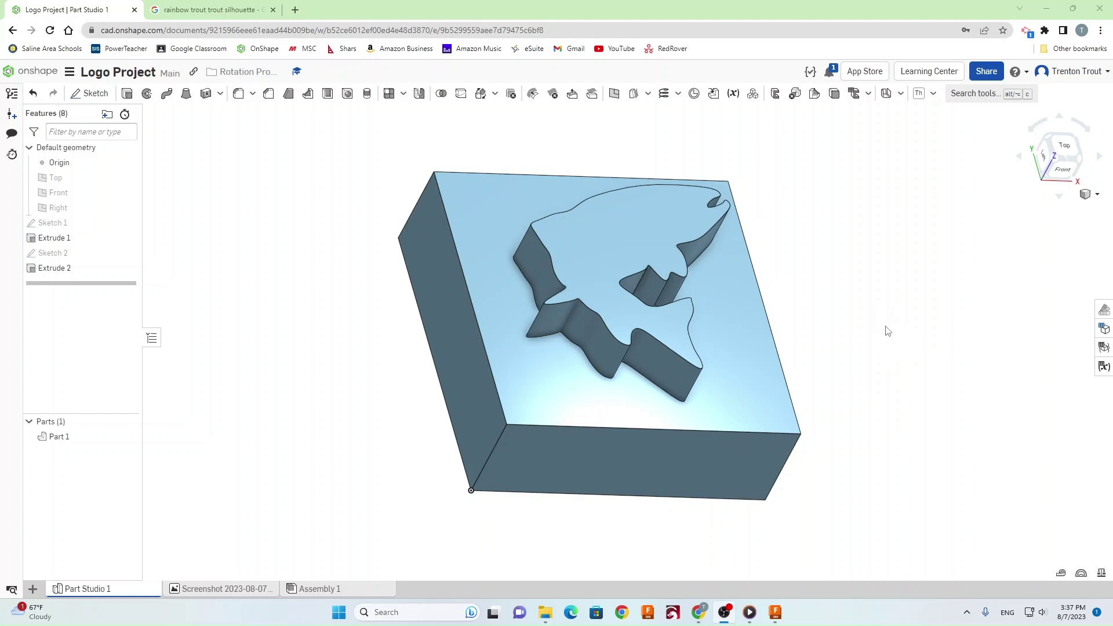
# Step: Export Part Studio 1 as a STEP download with the file name Logo Project
pyautogui.rightClick(103, 589)
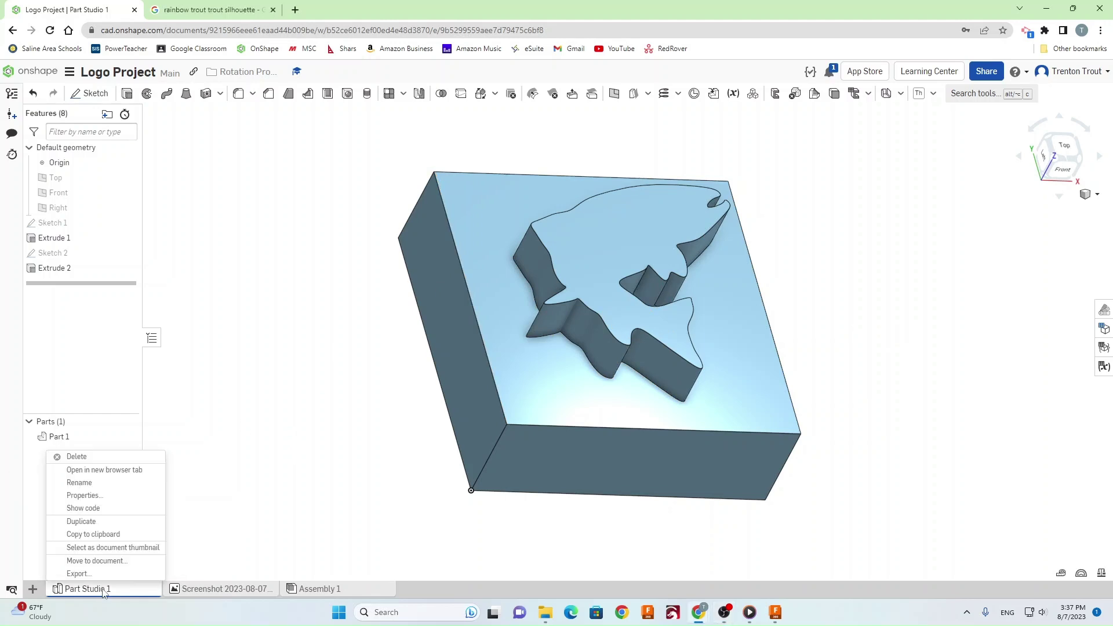
pyautogui.click(82, 575)
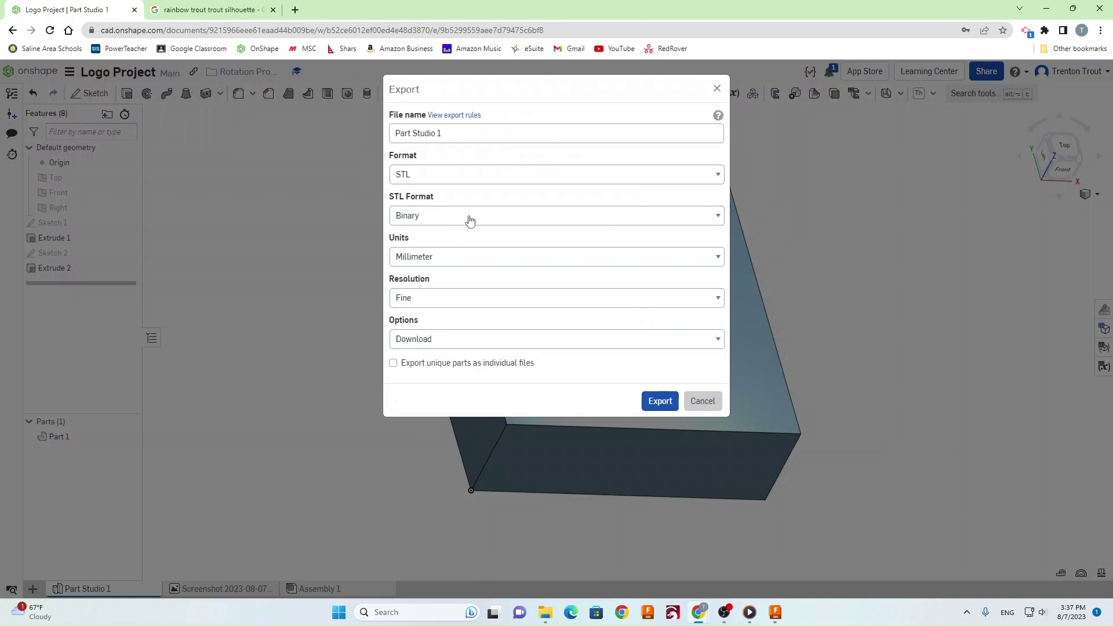
pyautogui.click(471, 177)
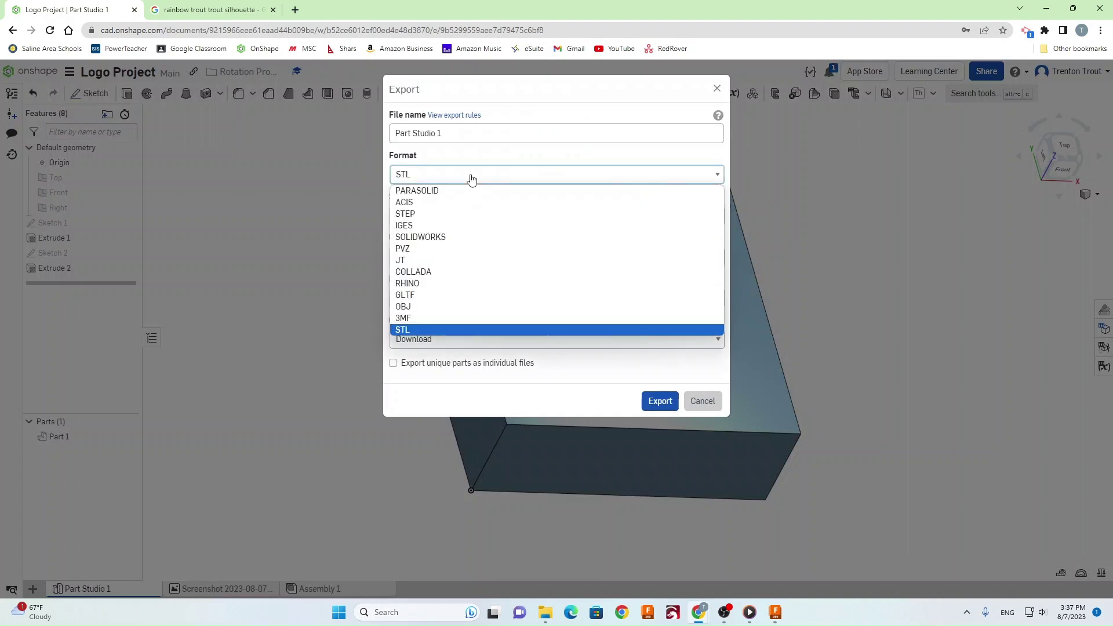
pyautogui.click(425, 215)
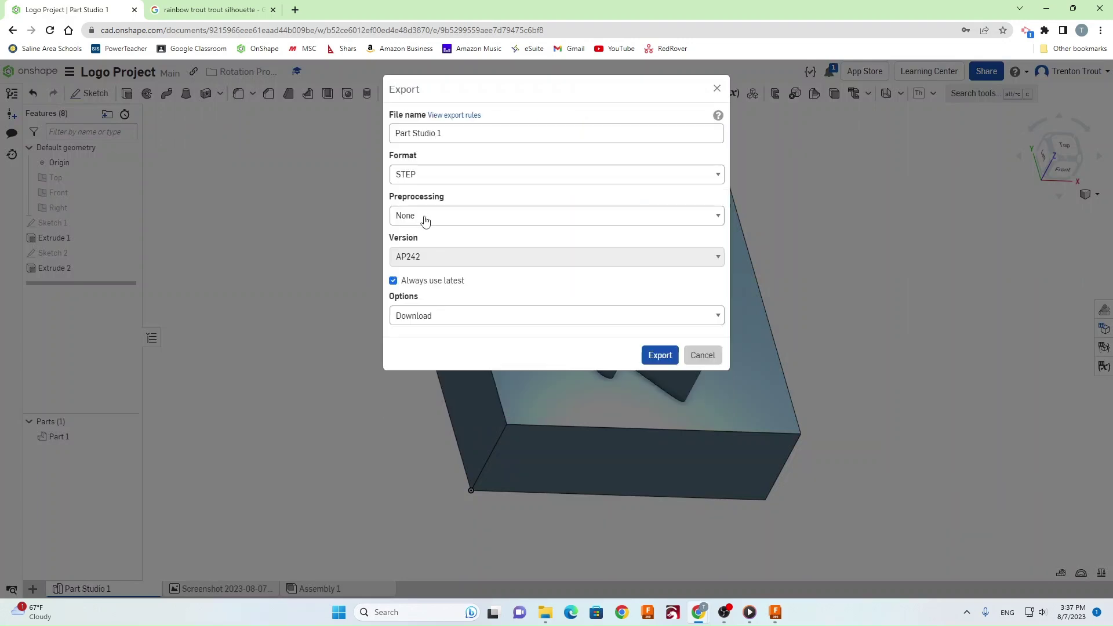
pyautogui.moveTo(447, 134); pyautogui.dragTo(342, 123)
pyautogui.write('Logo Project')
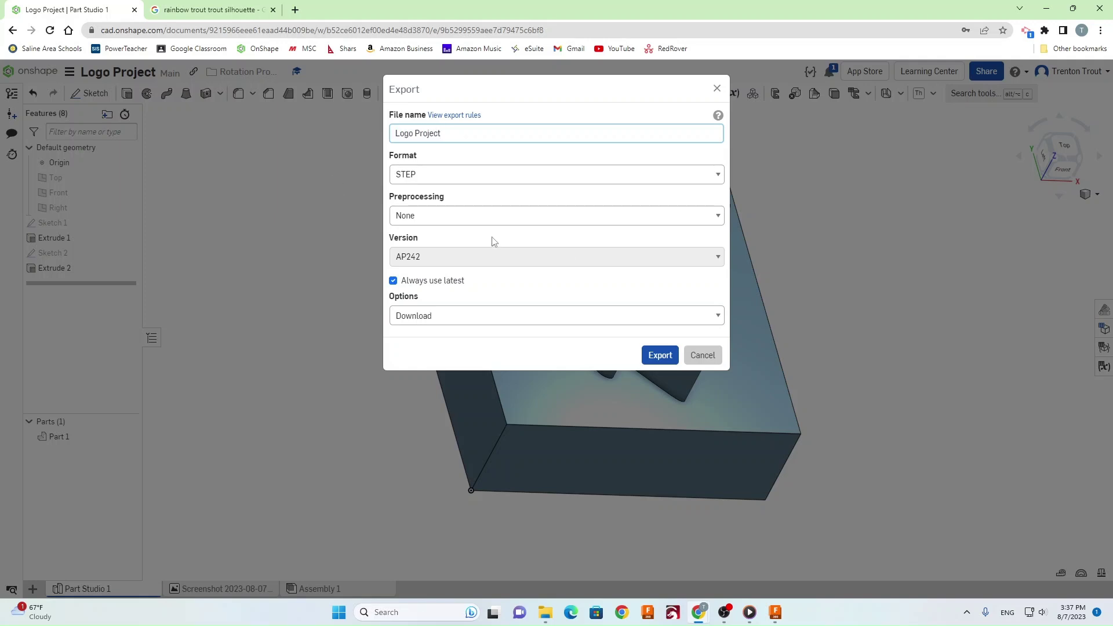
pyautogui.click(658, 354)
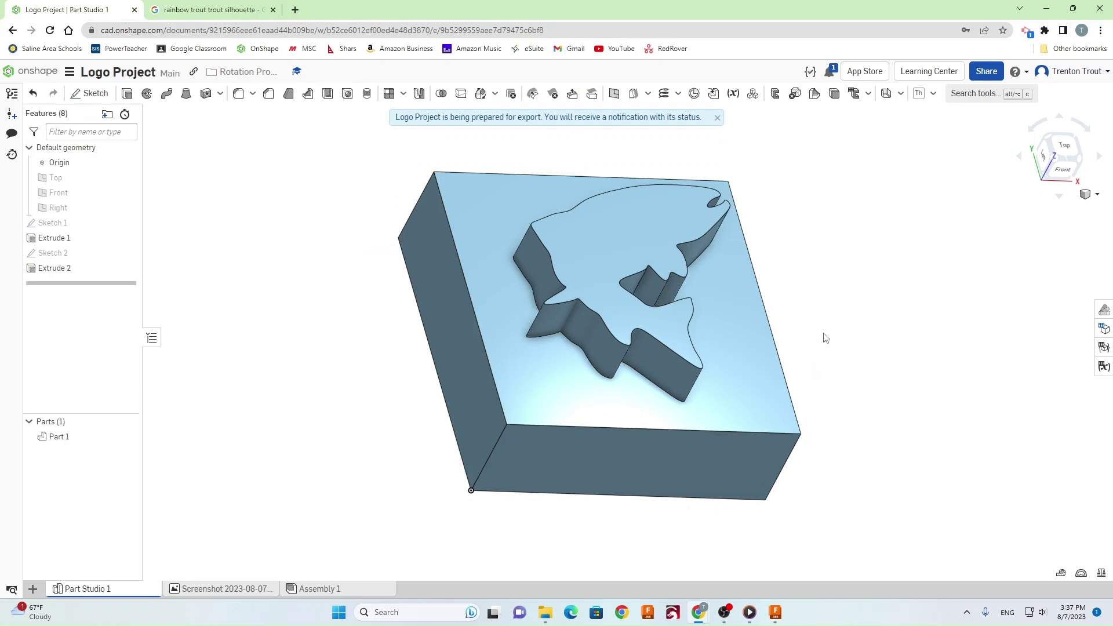
# Step: Switch to Fusion 360 and open Logo Project.step from the computer's Downloads folder
pyautogui.click(776, 615)
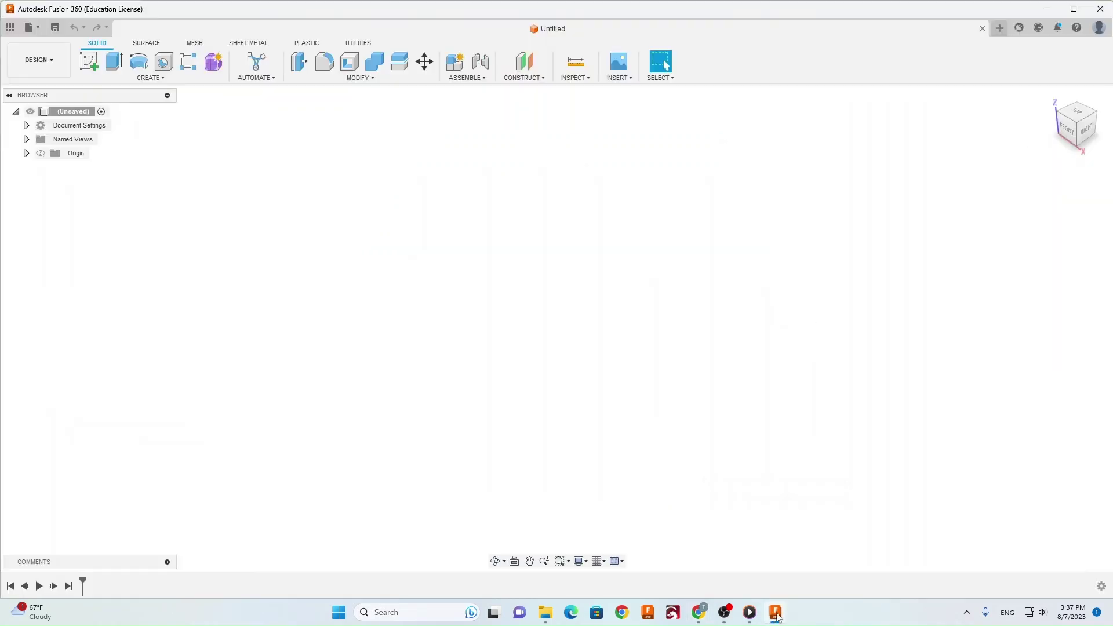
pyautogui.click(40, 32)
pyautogui.click(44, 100)
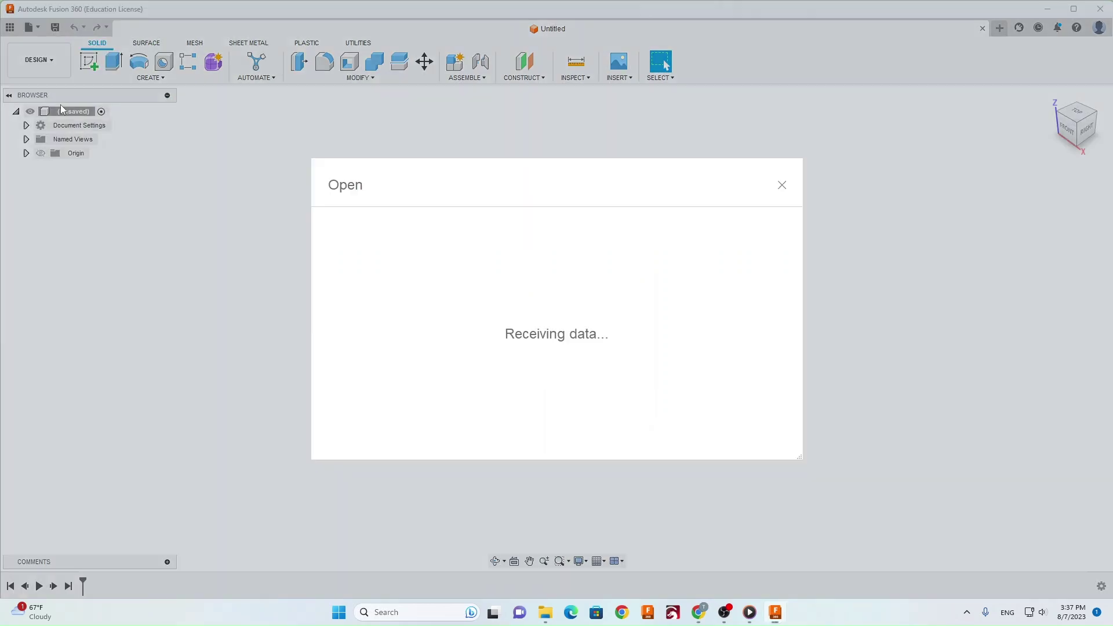
pyautogui.click(410, 422)
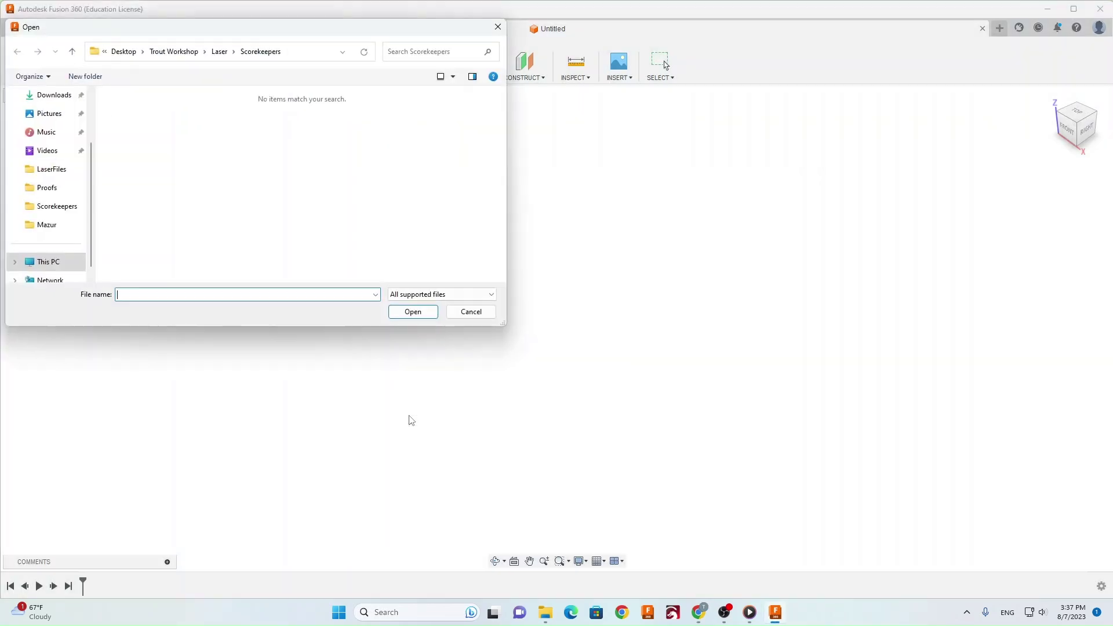
pyautogui.click(53, 95)
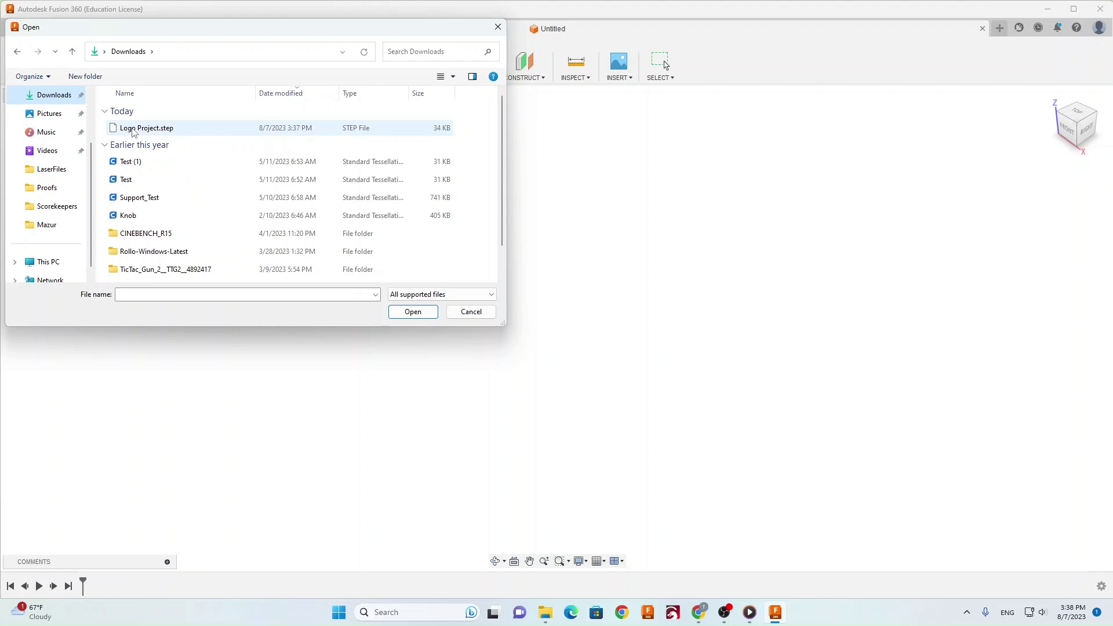
pyautogui.doubleClick(180, 130)
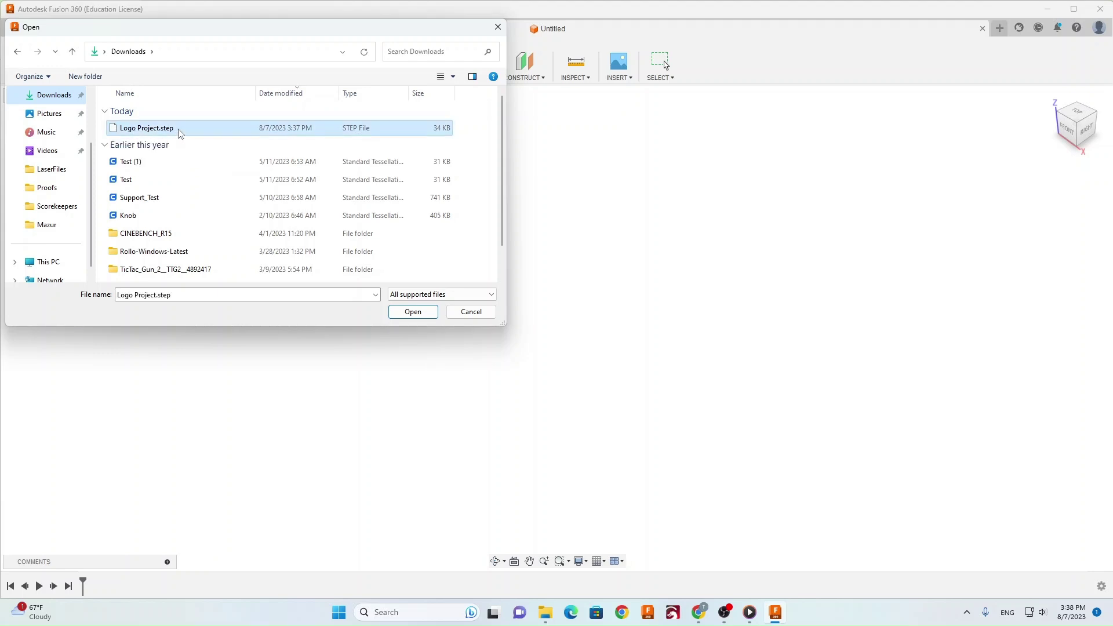
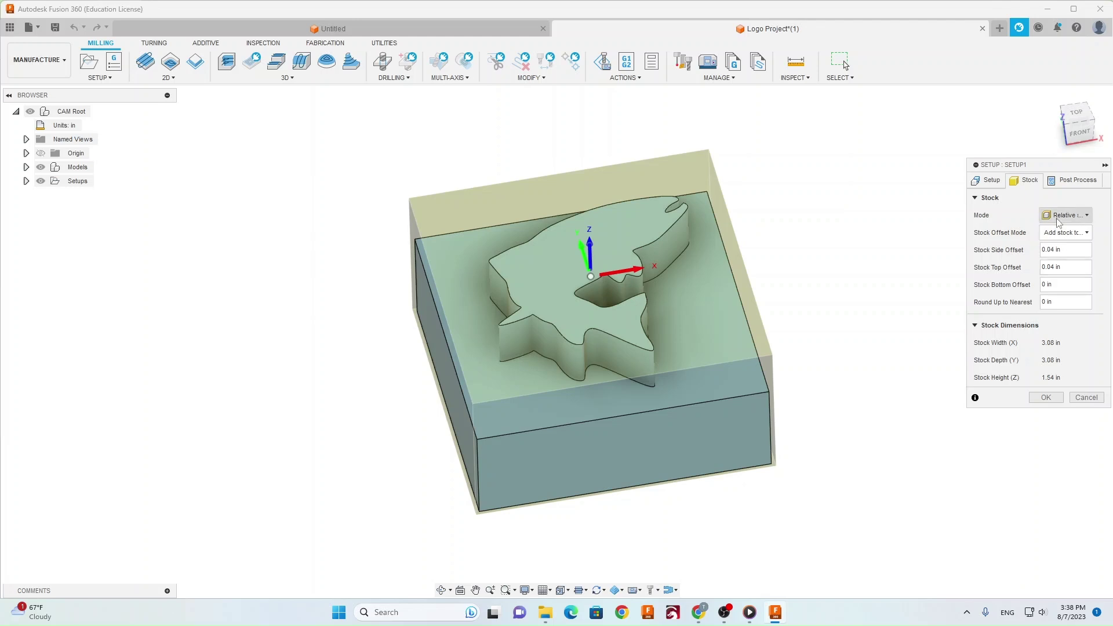
# Step: Set the stock mode of the milling setup to Relative size box
pyautogui.click(1073, 216)
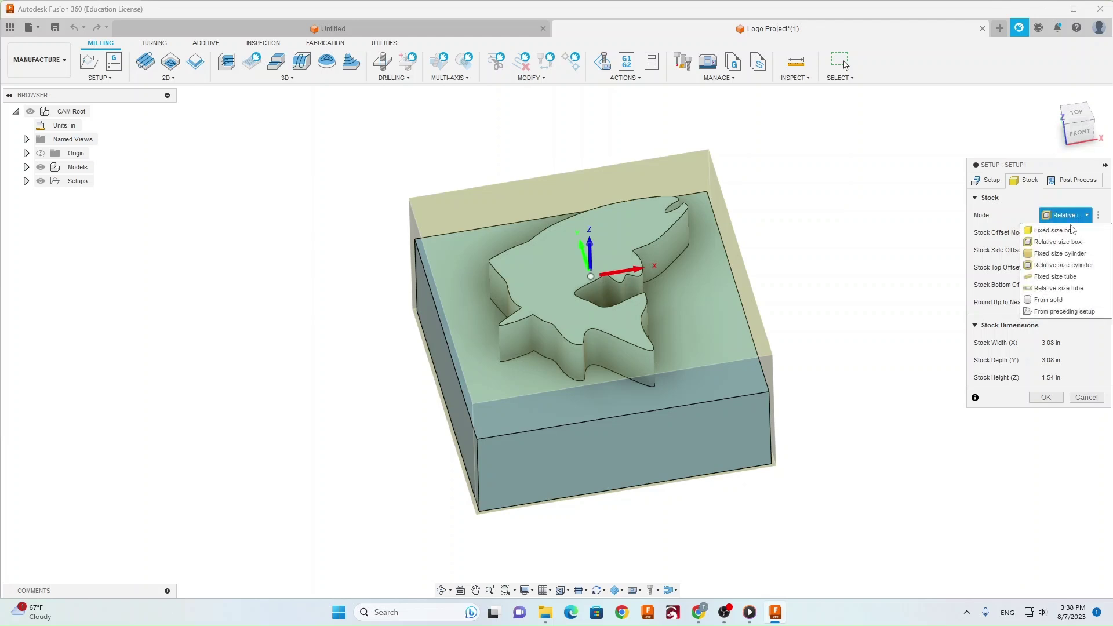
pyautogui.click(1058, 242)
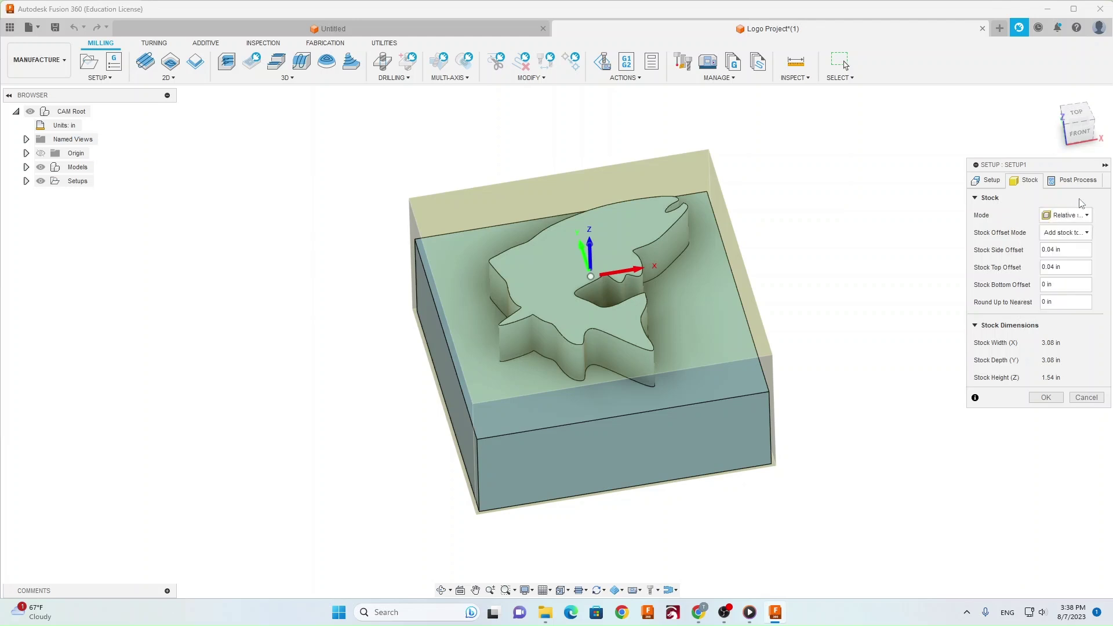
# Step: Set the stock's side and top offsets to 0 in, and change the stock mode to Fixed size box
pyautogui.doubleClick(1049, 249)
pyautogui.write('0')
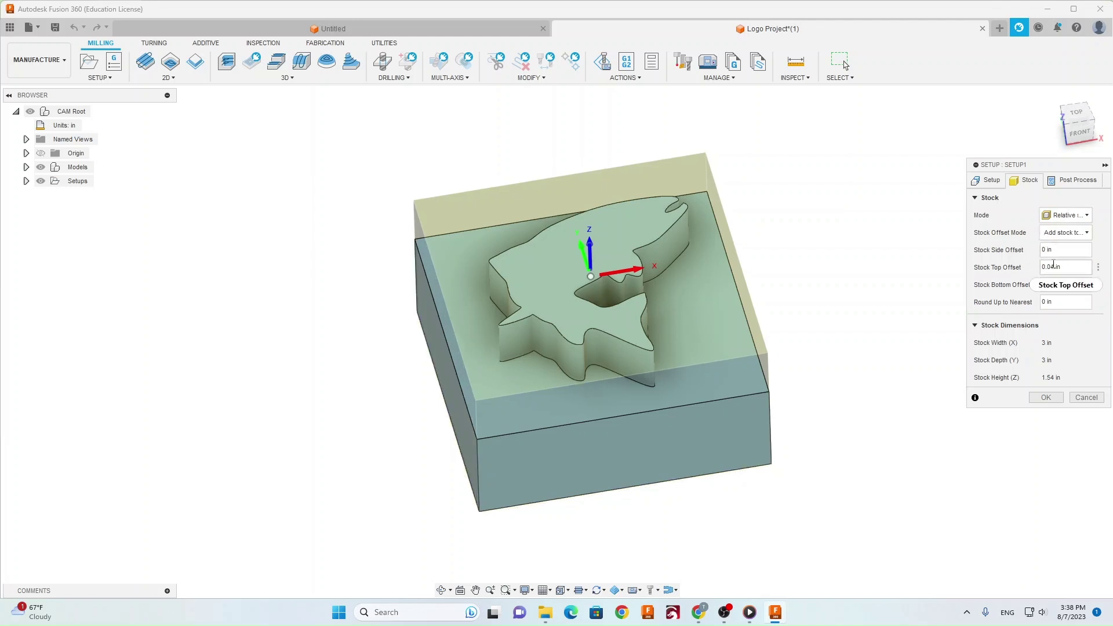
pyautogui.doubleClick(1053, 266)
pyautogui.write('0')
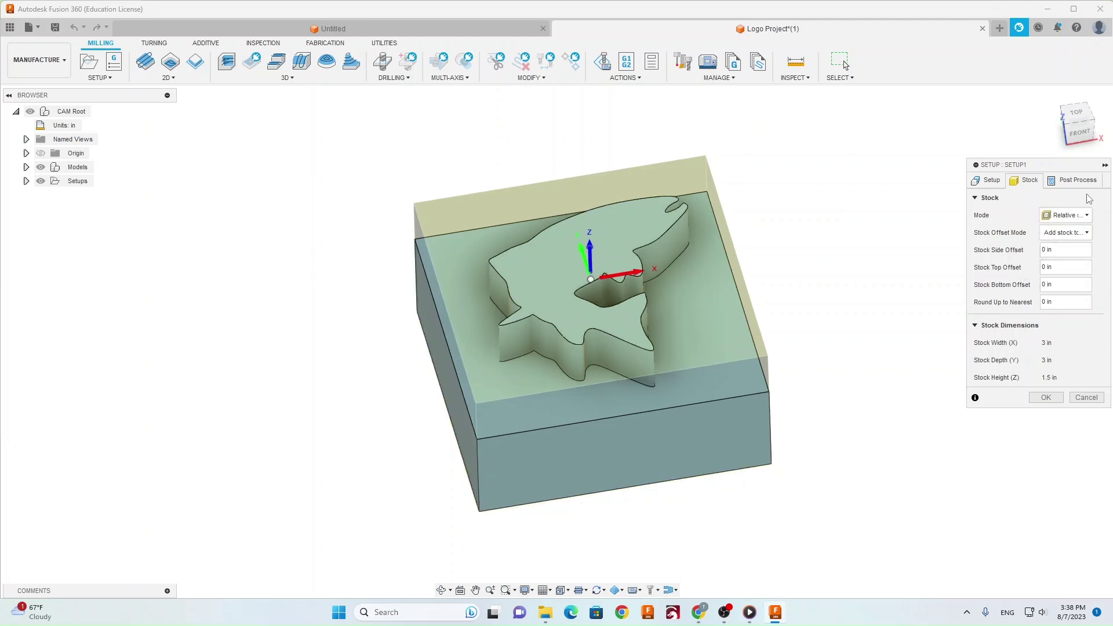
pyautogui.click(1066, 215)
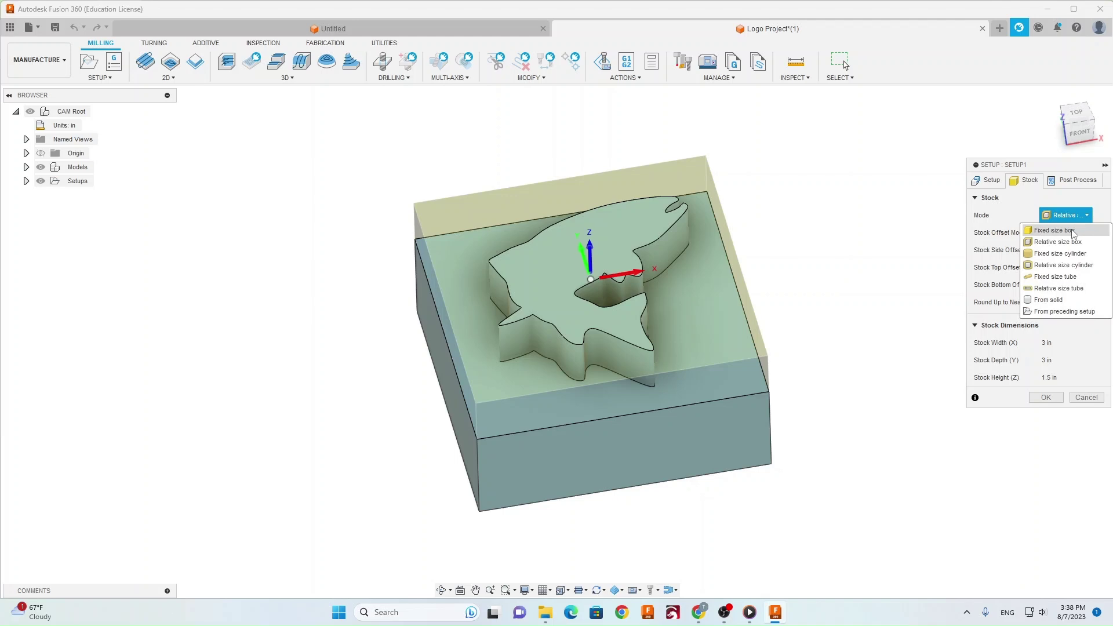
pyautogui.click(1073, 231)
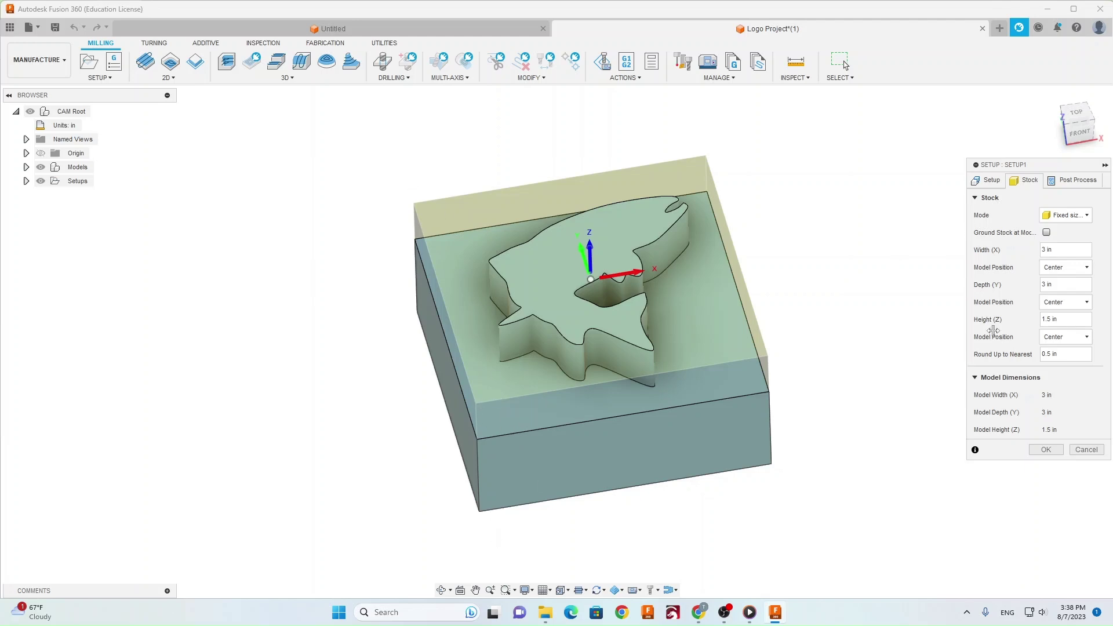
# Step: Place the work coordinate origin at the stock box's top front-left corner and accept the milling setup
pyautogui.click(990, 182)
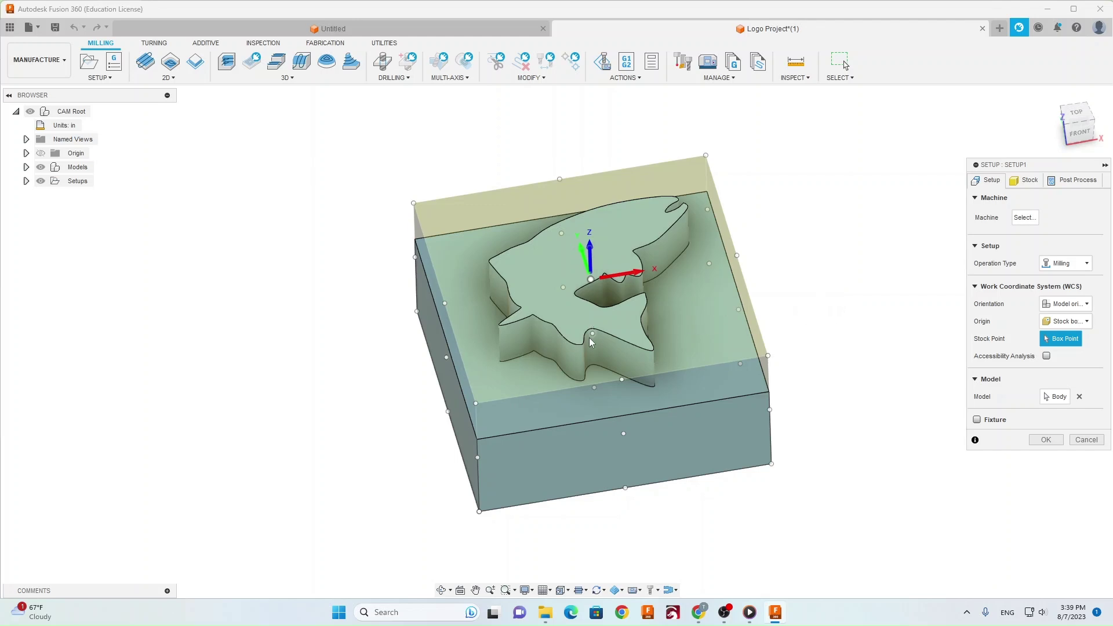
pyautogui.click(476, 403)
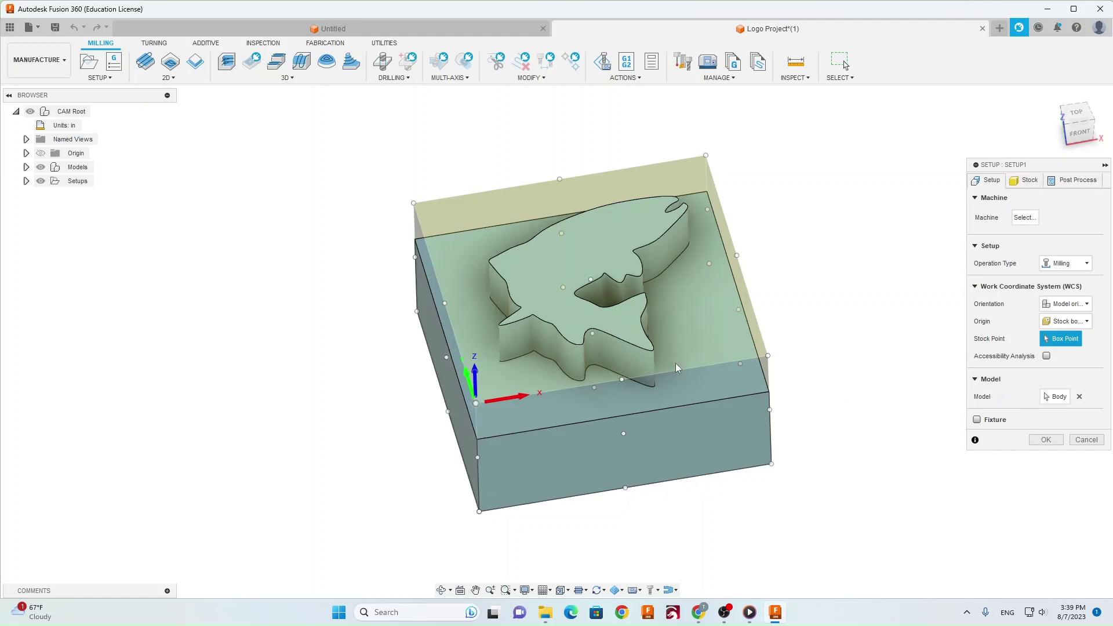
pyautogui.click(1046, 440)
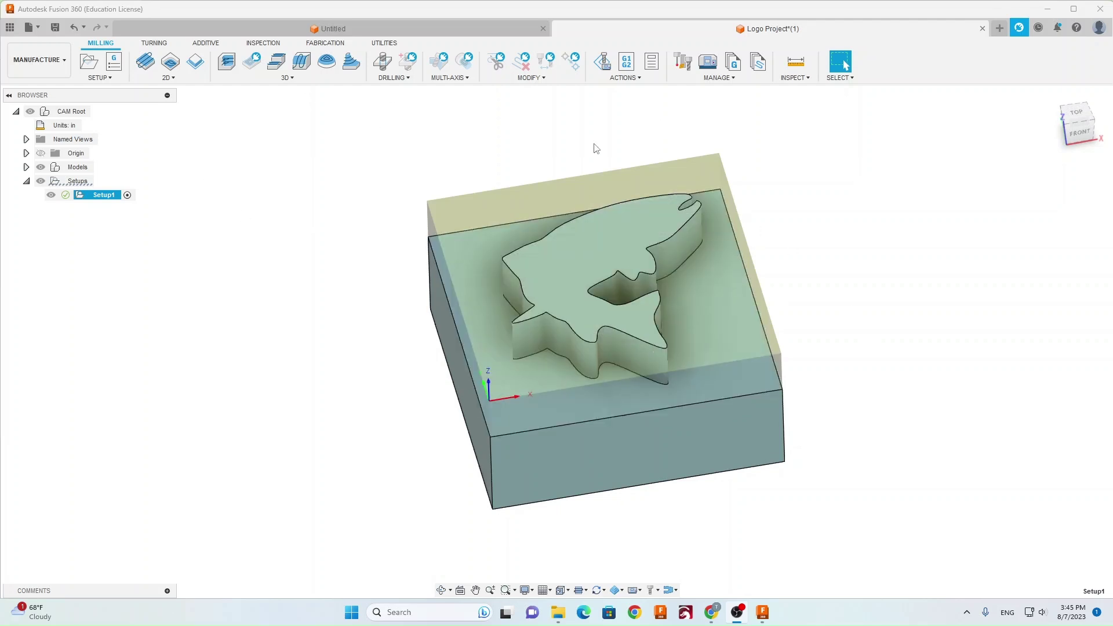
# Step: Start a 2D Pocket operation with the 1/8" Flat Endmill Wax/Wood tool from the MfgTools library
pyautogui.click(169, 78)
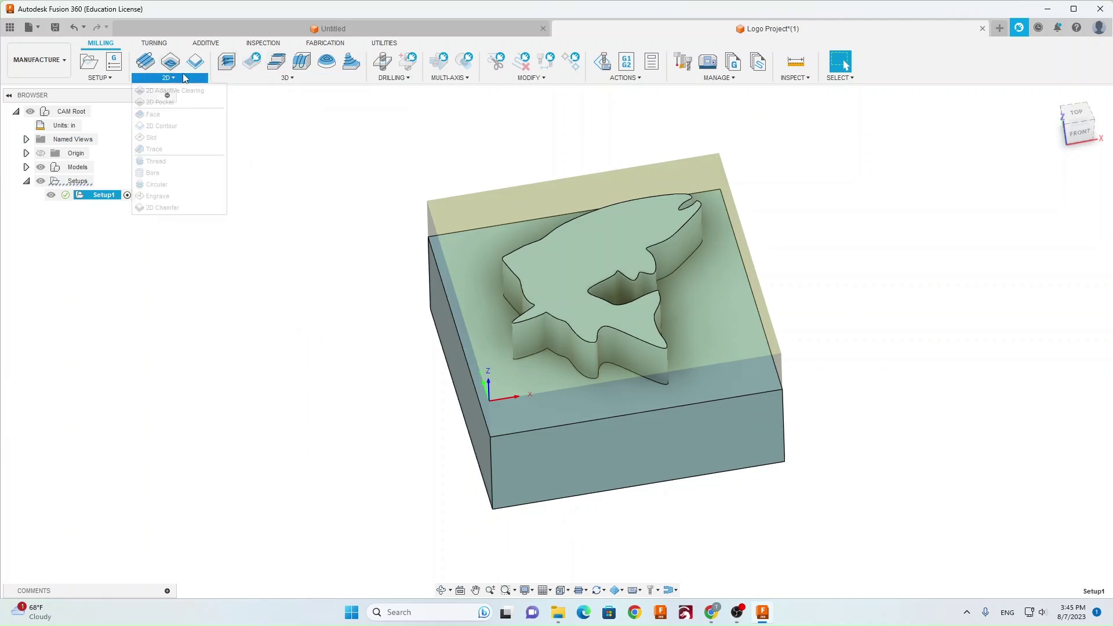
pyautogui.moveTo(267, 73)
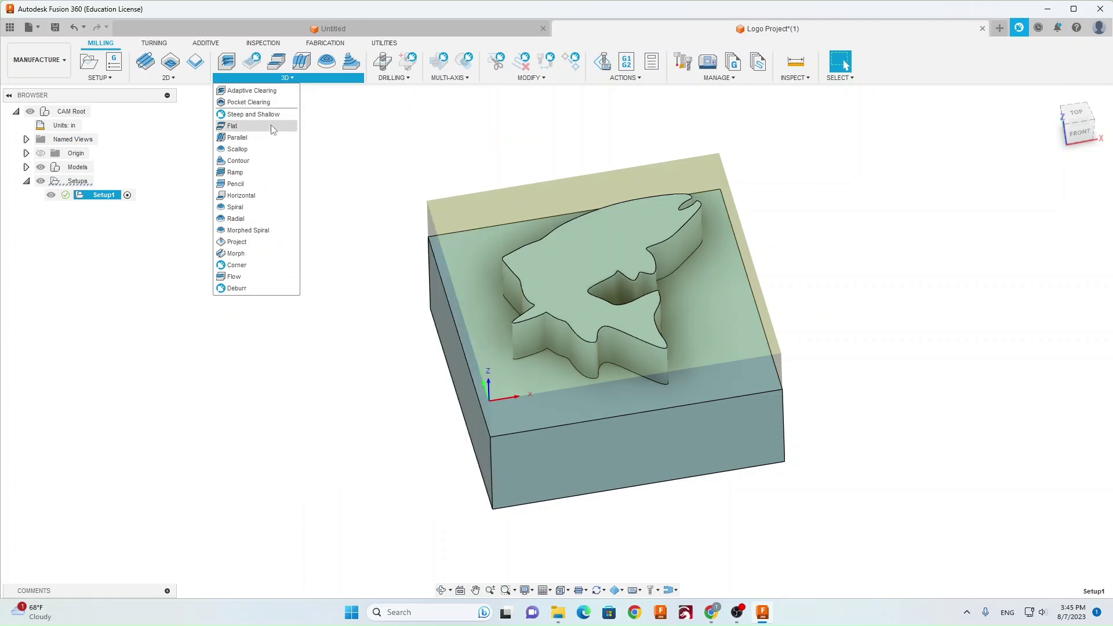
pyautogui.moveTo(188, 79)
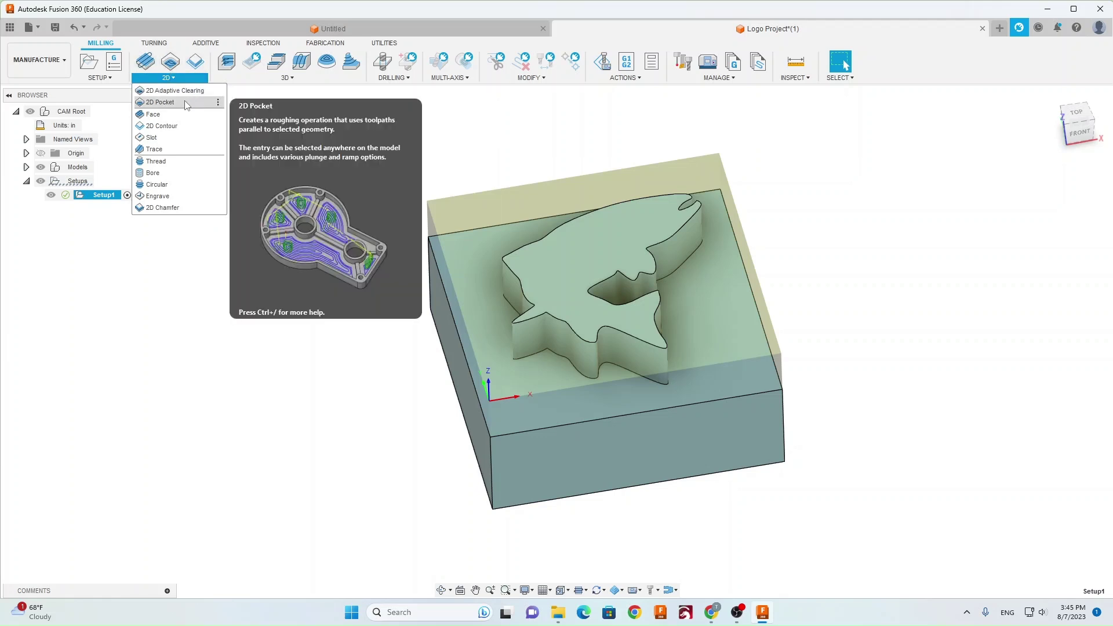
pyautogui.click(162, 103)
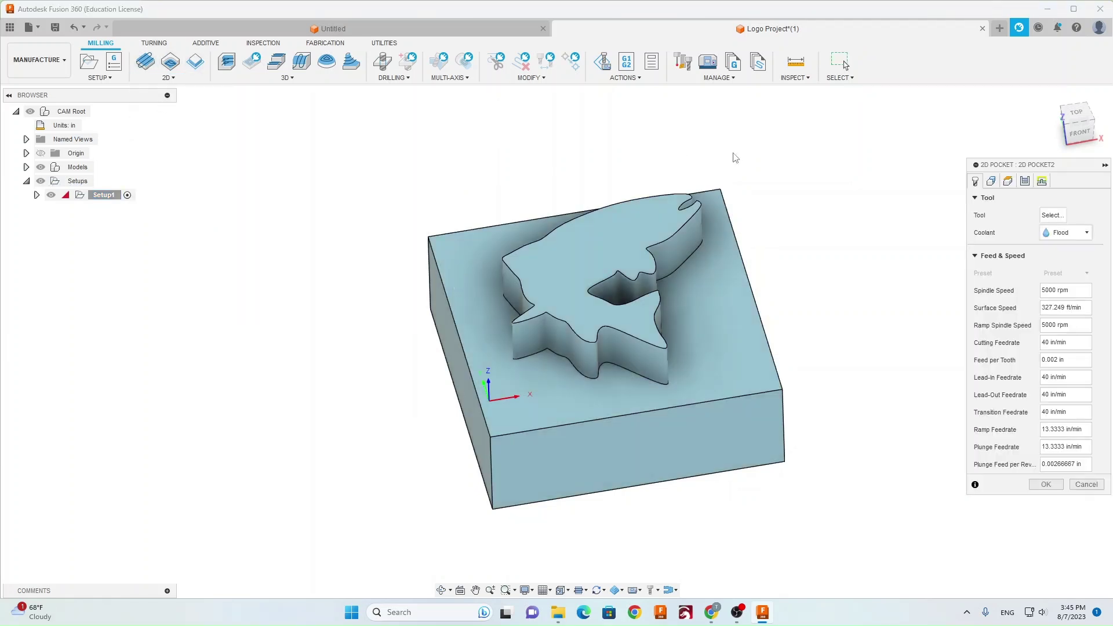
pyautogui.click(1052, 215)
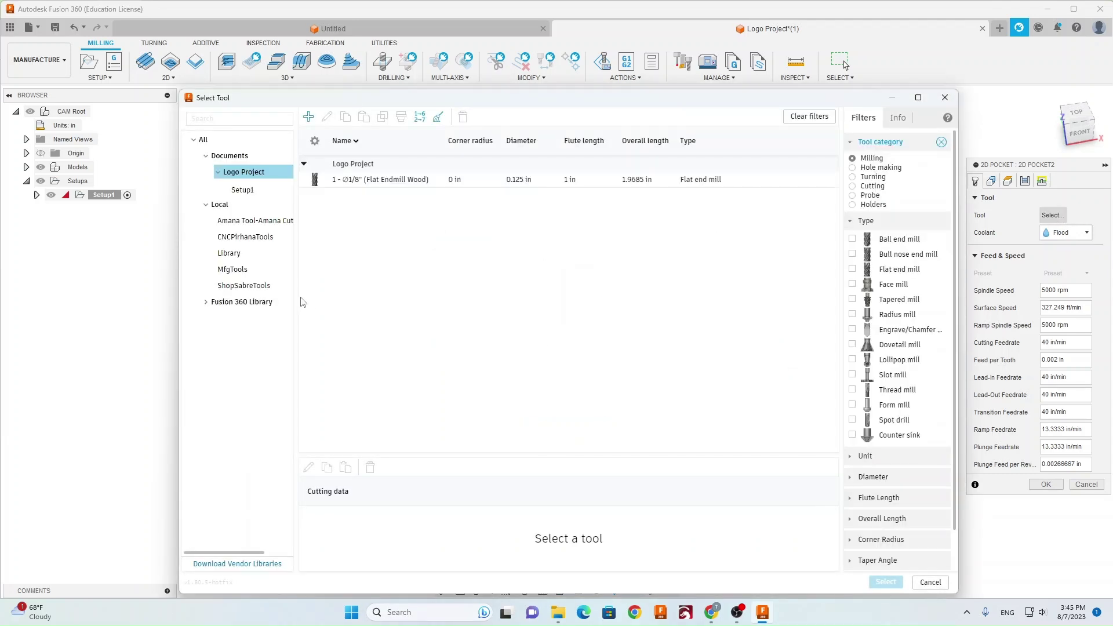
pyautogui.click(261, 272)
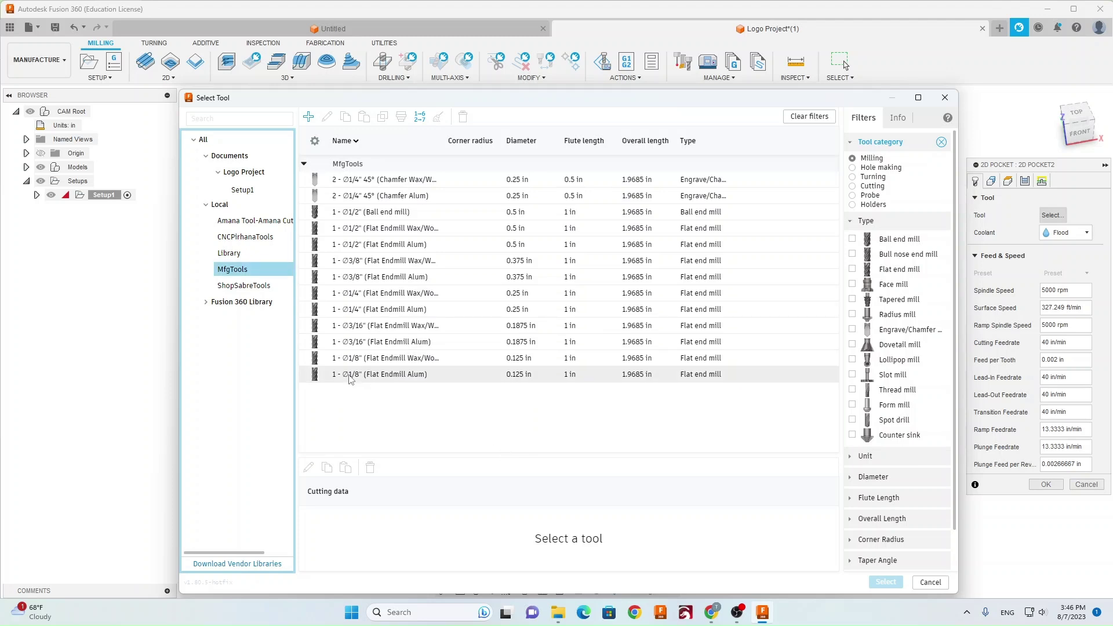
pyautogui.click(439, 361)
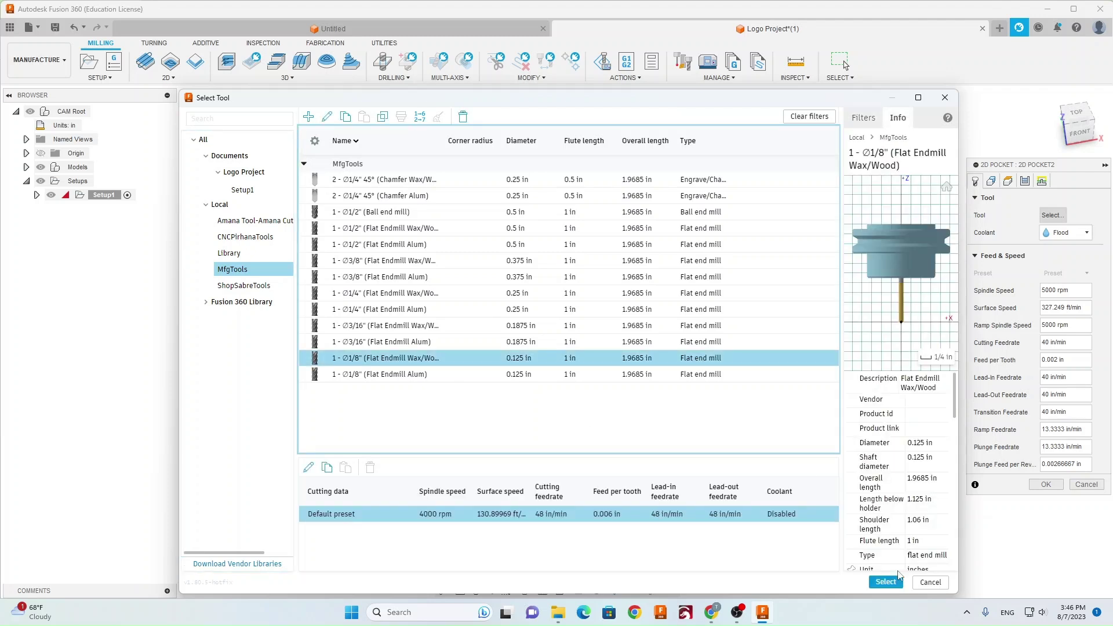
pyautogui.click(897, 583)
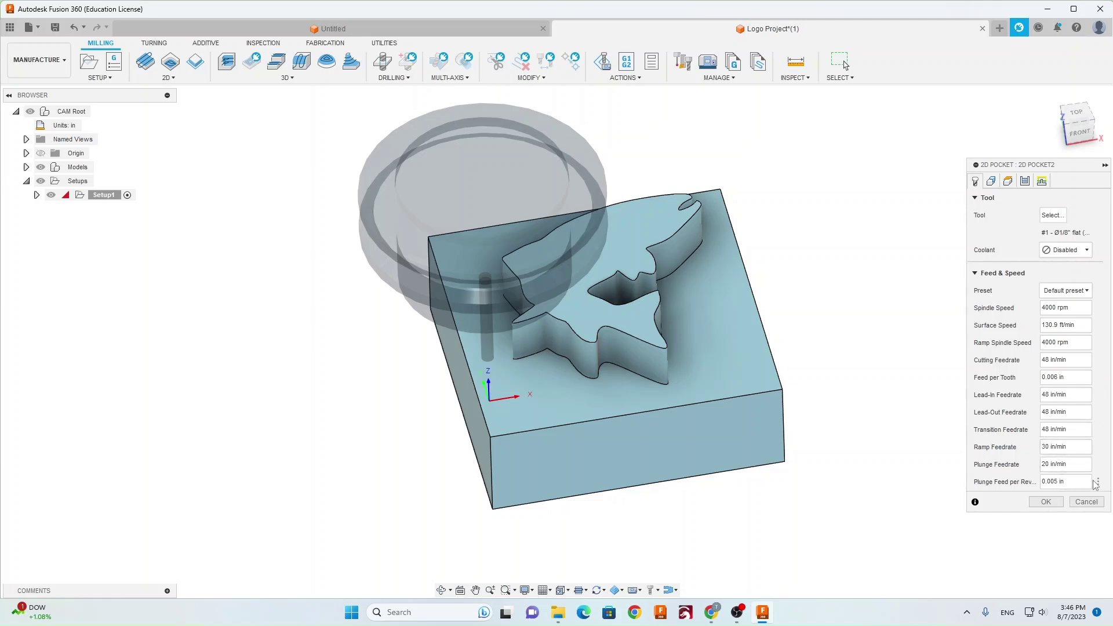
# Step: Select the block's flat face surrounding the raised trout as the pocket geometry and review the operation's heights
pyautogui.click(993, 182)
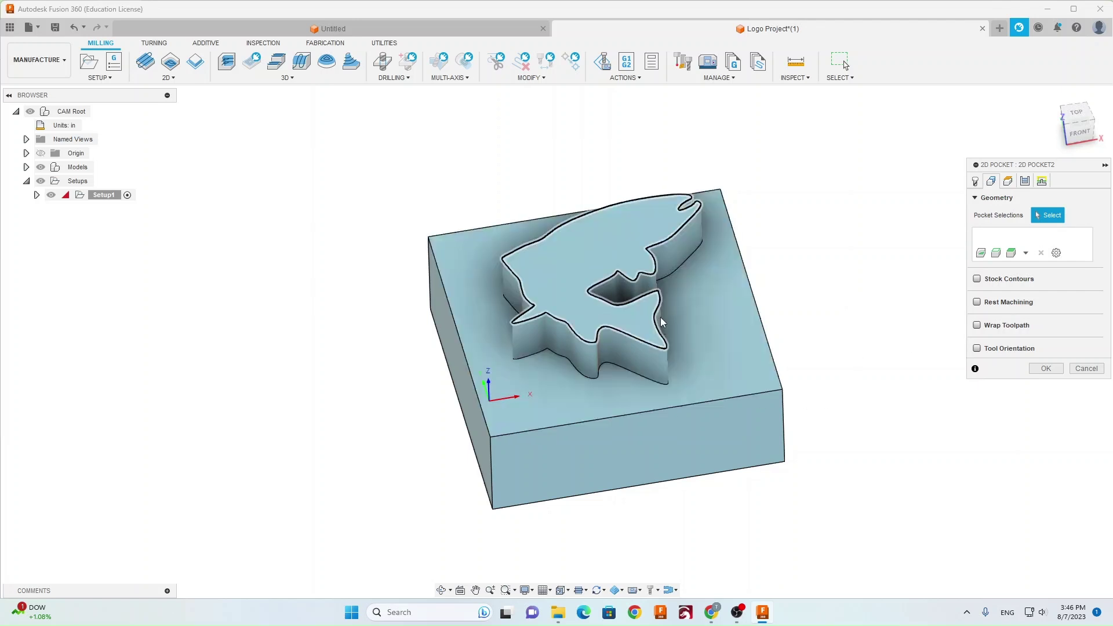
pyautogui.click(734, 320)
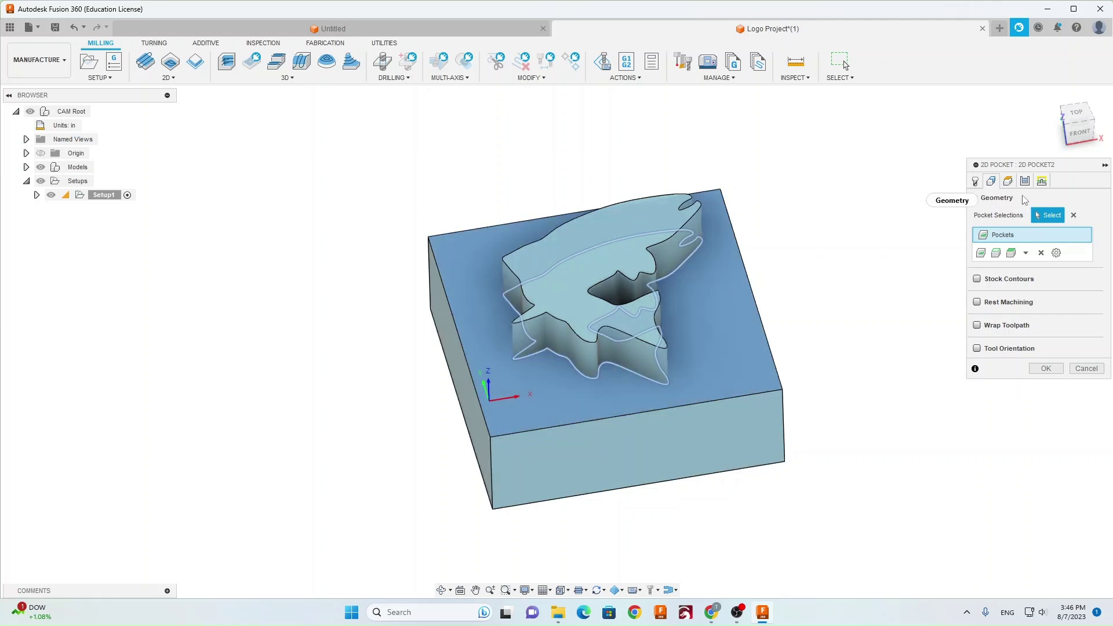
pyautogui.click(1009, 182)
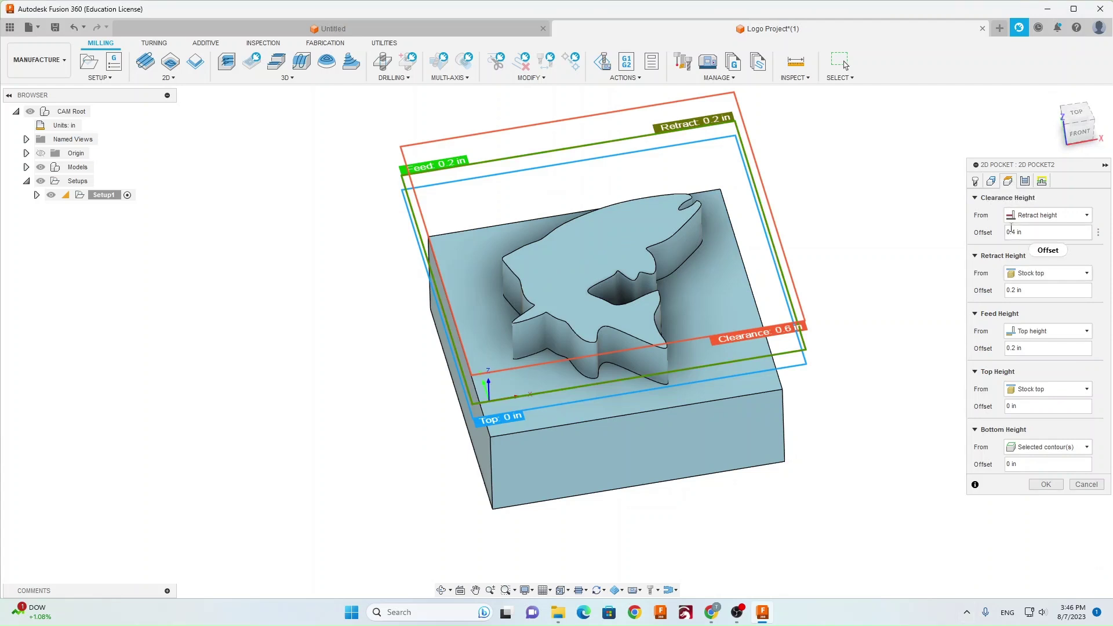
# Step: In the pocket's passes, turn off Stock to Leave, enable Multiple Depths and set the maximum stepover to 0.1 in
pyautogui.click(1025, 181)
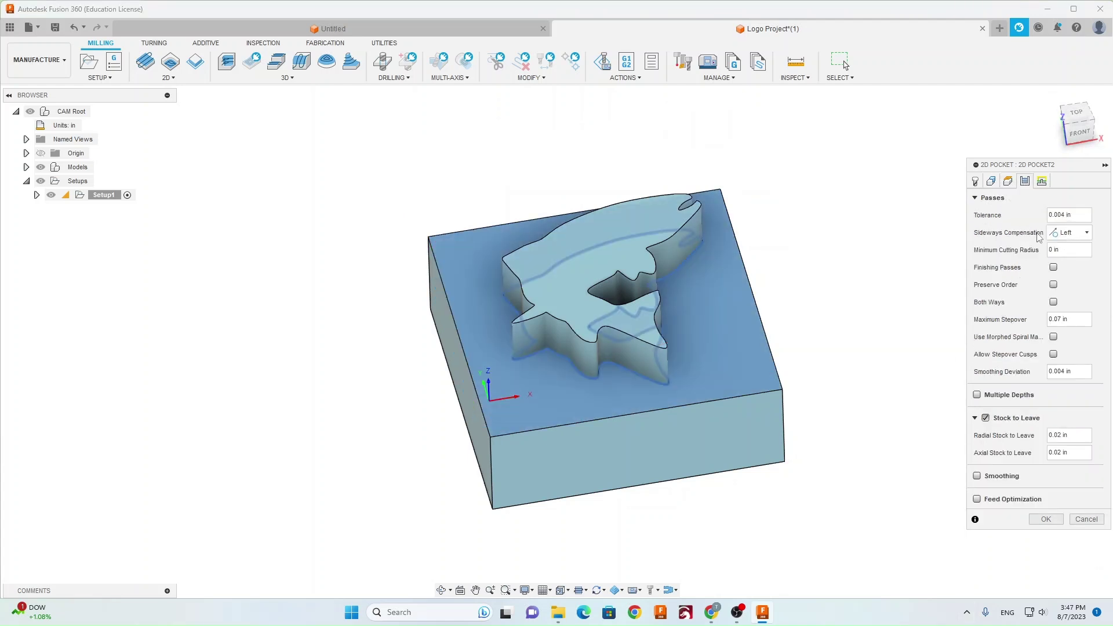
pyautogui.click(986, 418)
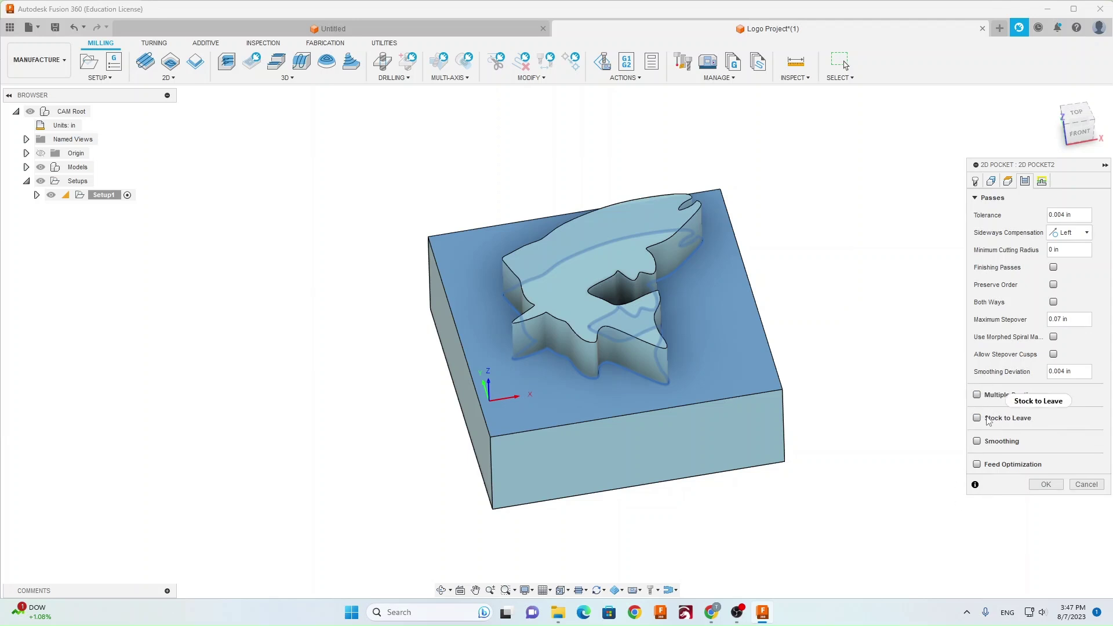
pyautogui.click(978, 396)
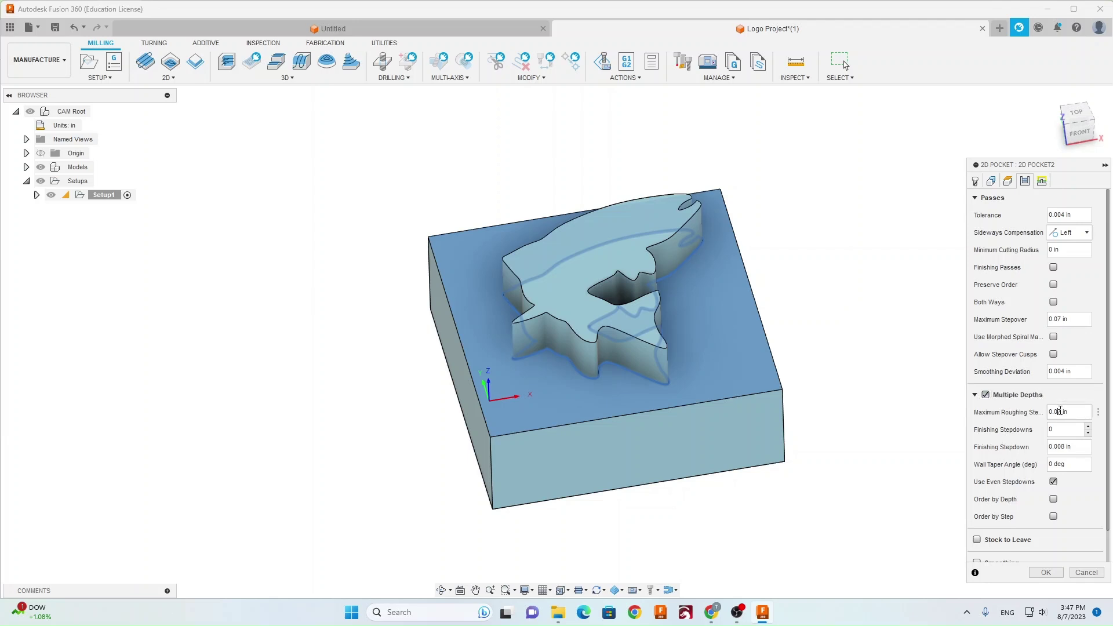
pyautogui.moveTo(1062, 411)
pyautogui.scroll(-1, 1079, 429)
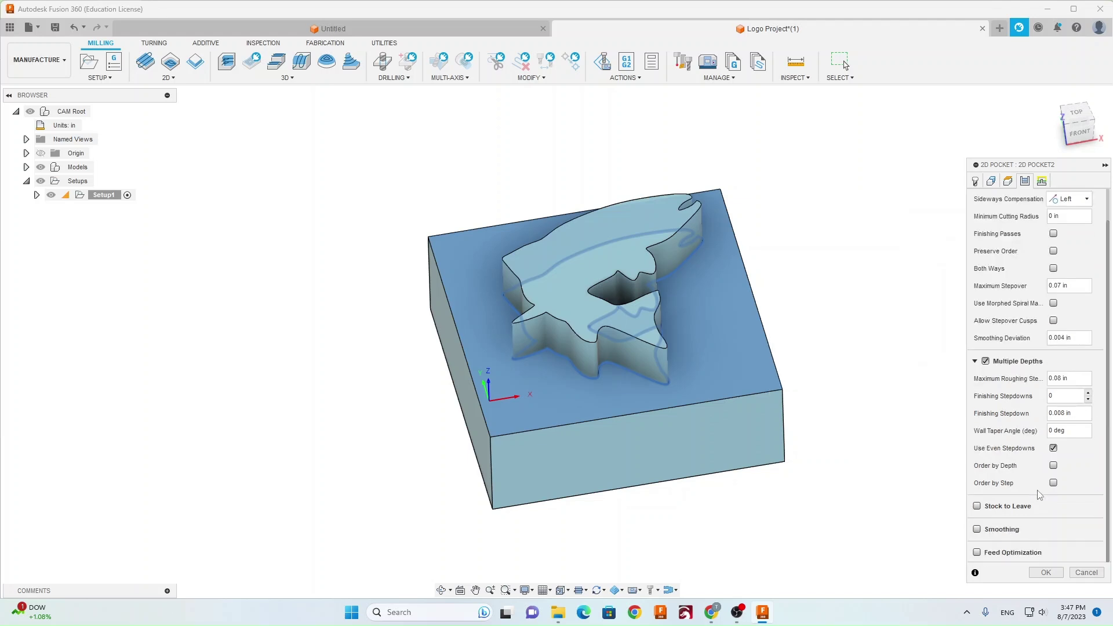
pyautogui.scroll(1, 1073, 406)
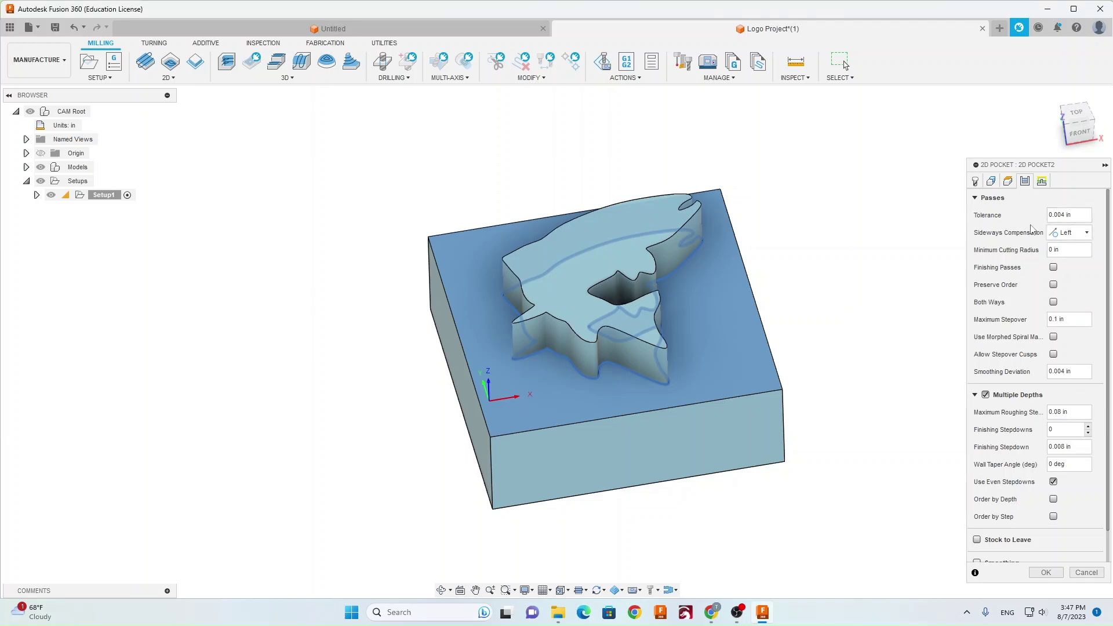
# Step: Disable the pocket's lead-in and lead-out, set its ramp type to Plunge, and generate the toolpath
pyautogui.click(1042, 181)
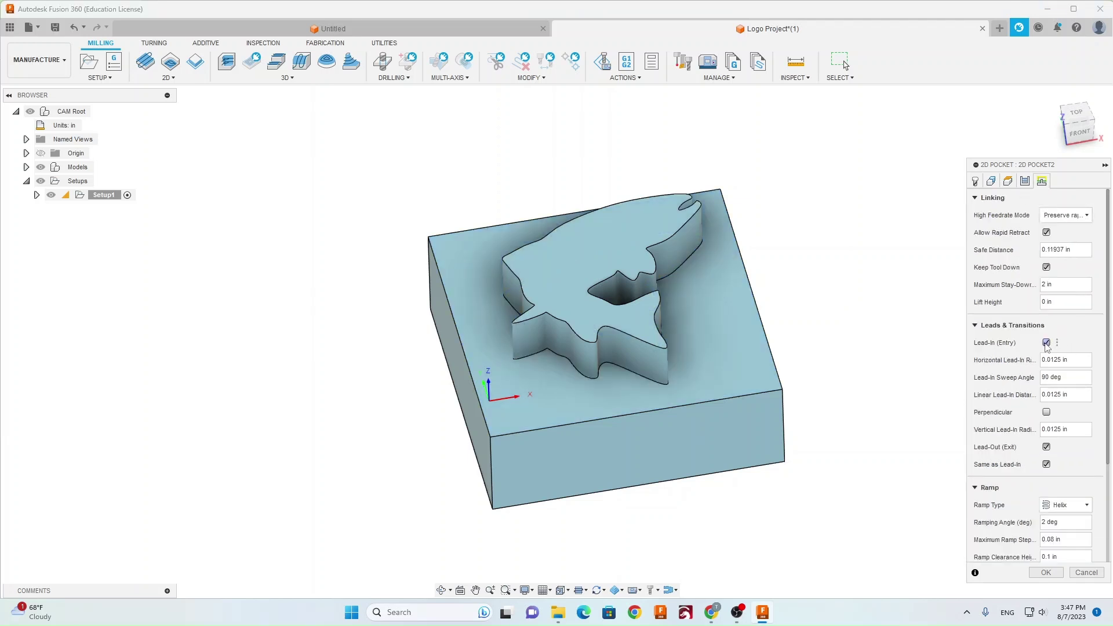
pyautogui.click(1047, 343)
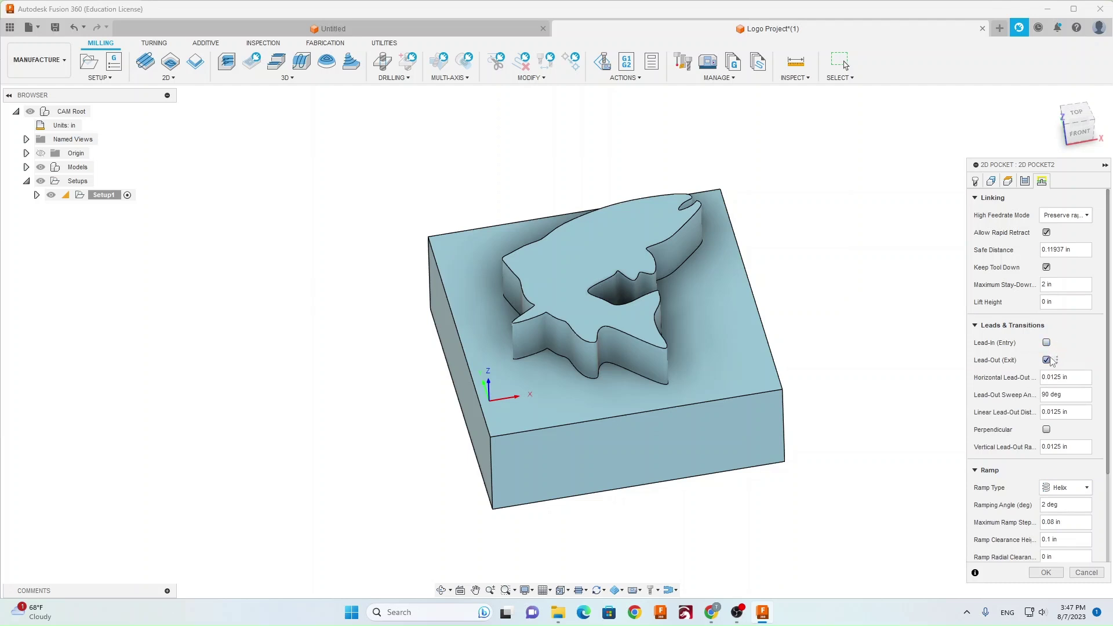
pyautogui.click(1046, 360)
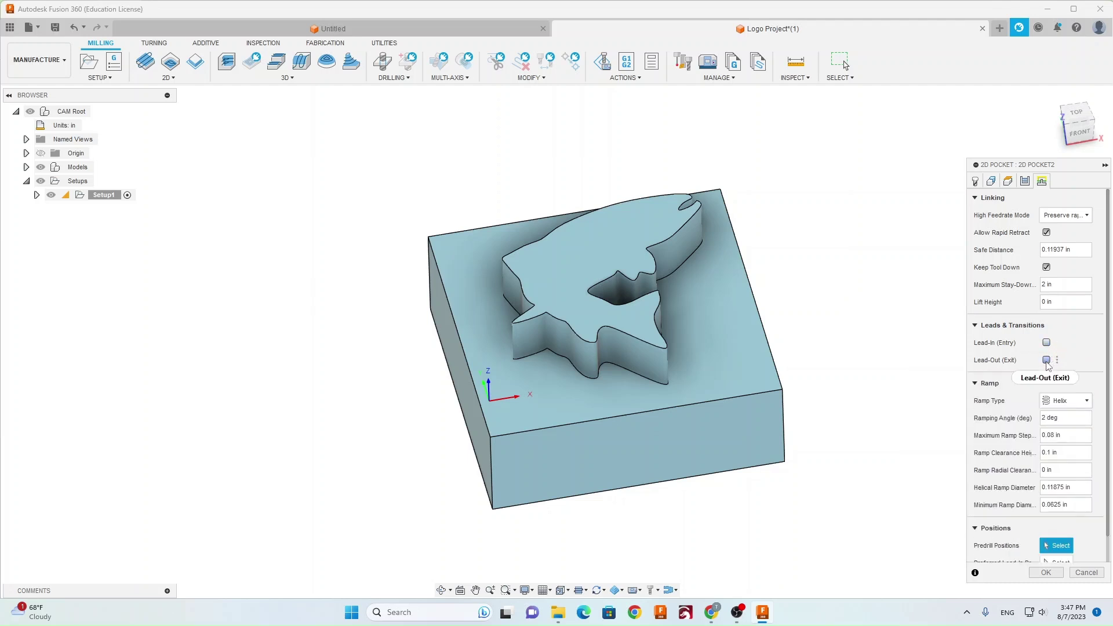
pyautogui.scroll(-1, 1077, 360)
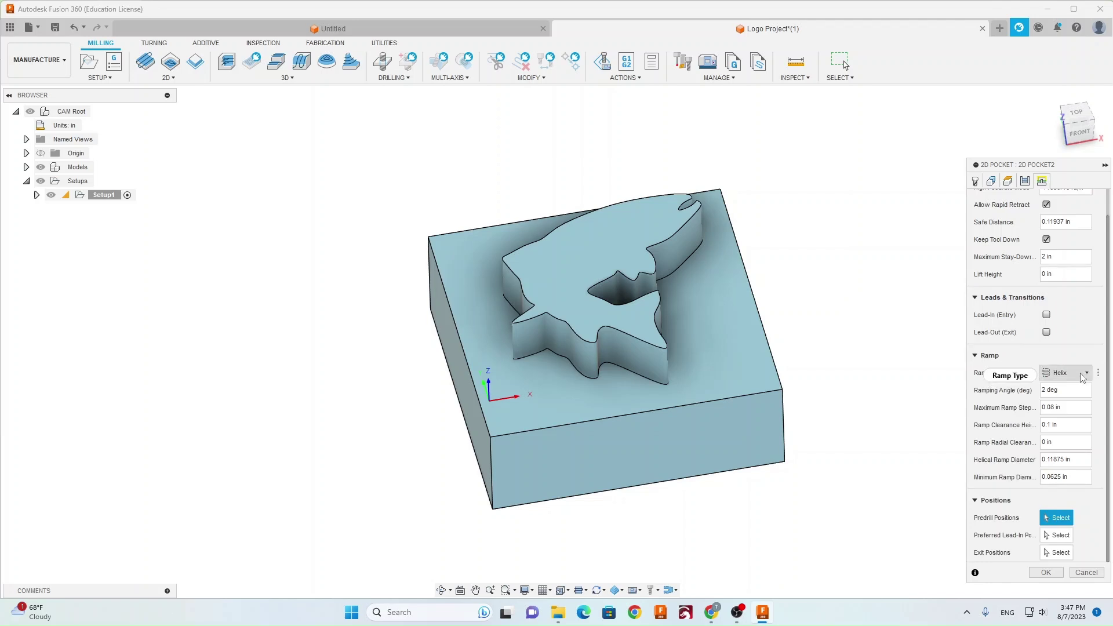
pyautogui.click(1078, 375)
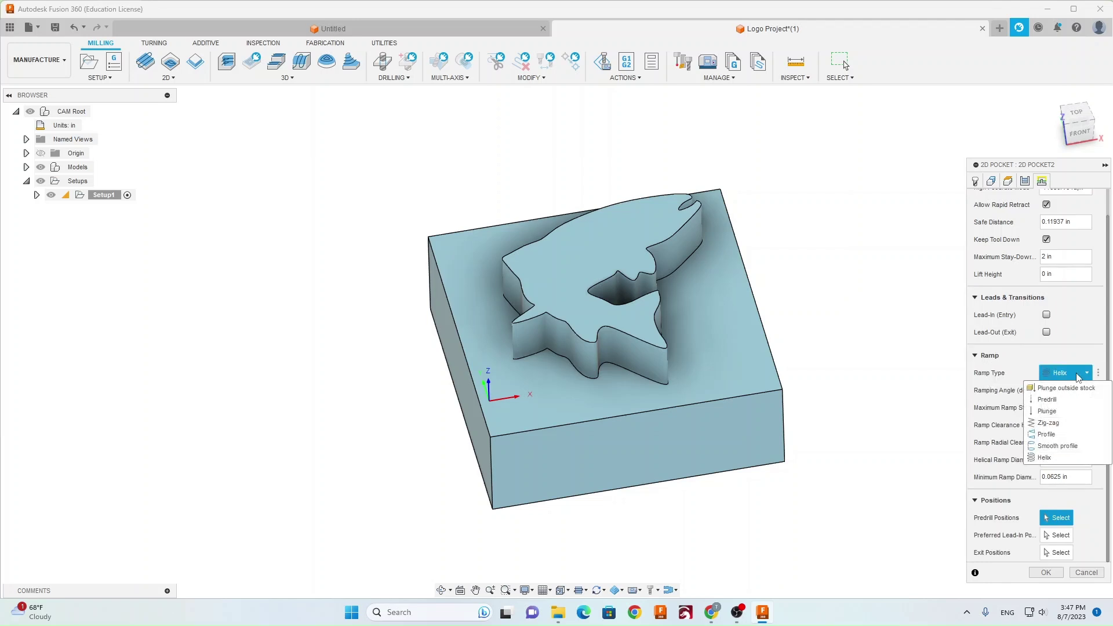
pyautogui.click(1071, 411)
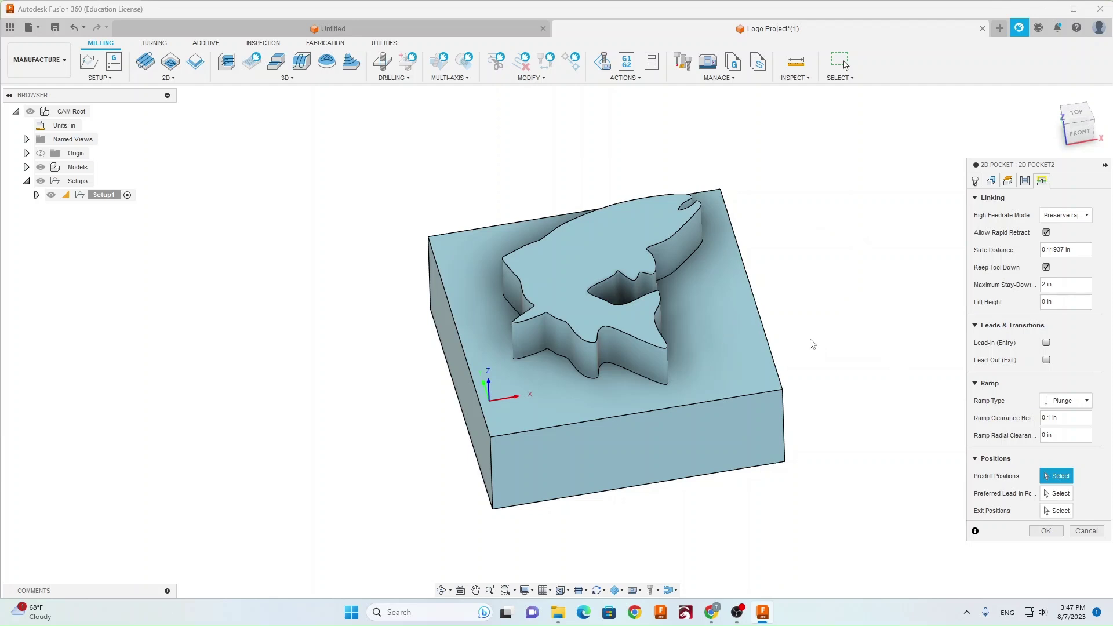
pyautogui.click(1067, 401)
pyautogui.click(1067, 402)
pyautogui.click(1046, 531)
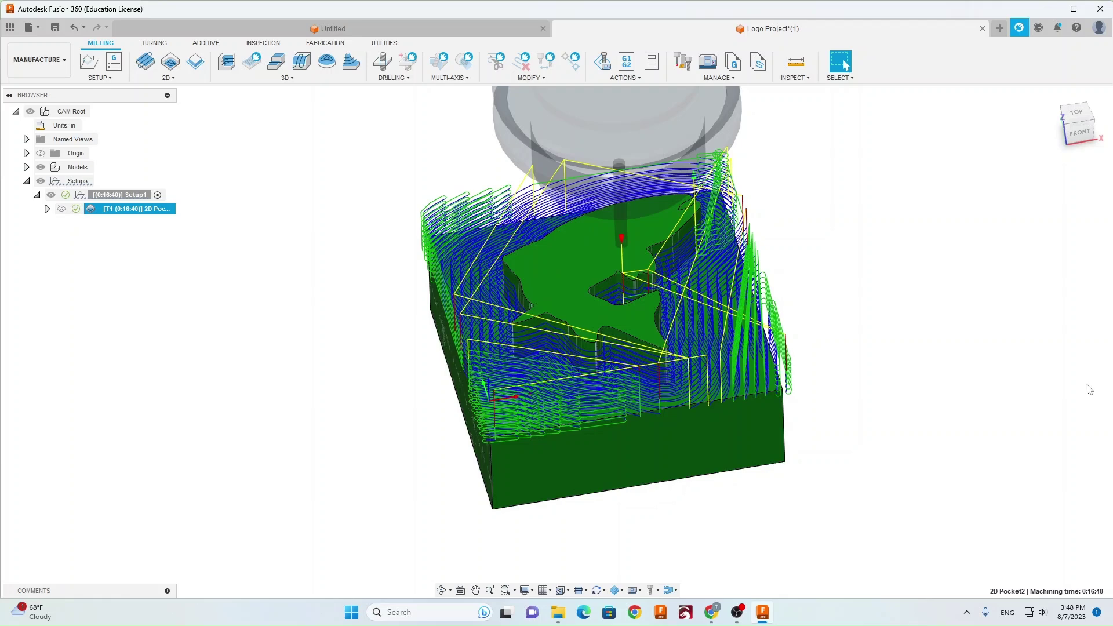
# Step: Simulate the 2D Pocket toolpath on the stock and slow down the playback speed
pyautogui.click(871, 255)
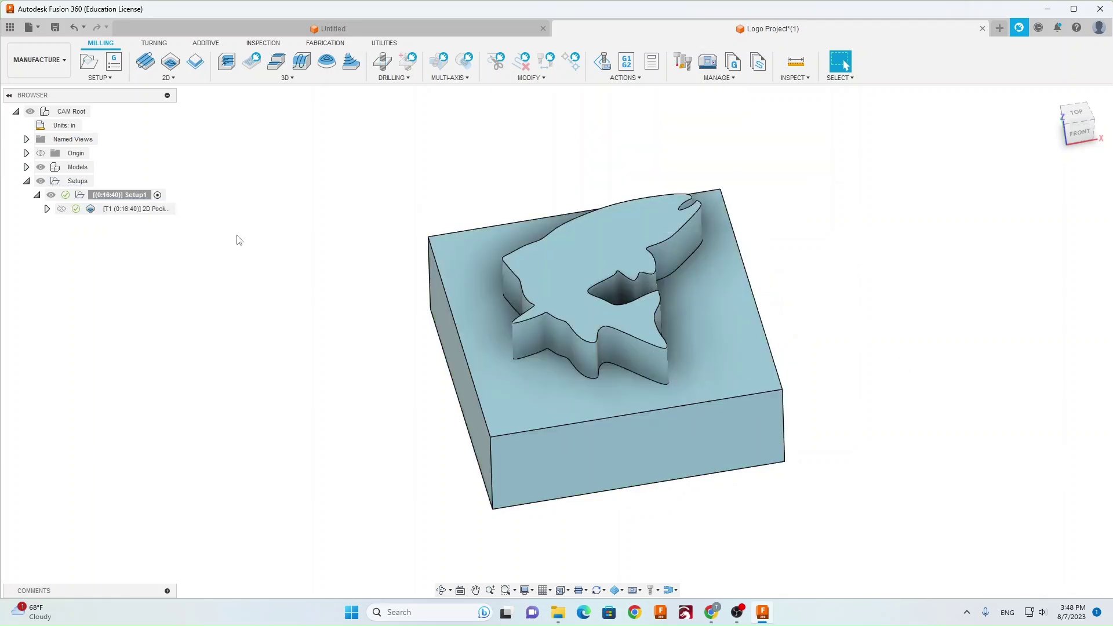
pyautogui.click(127, 209)
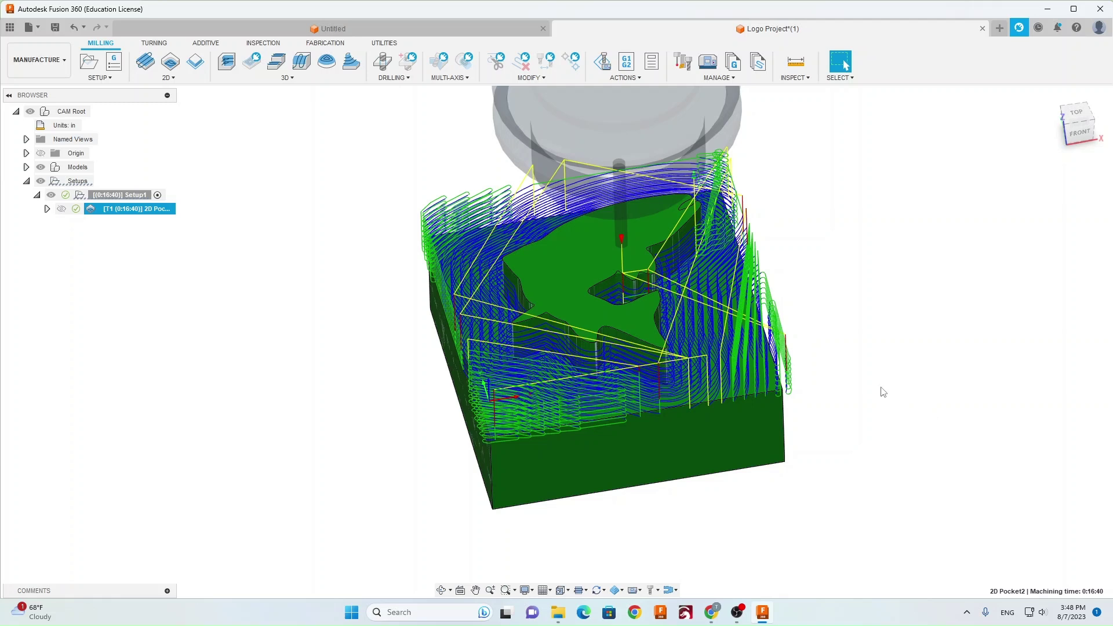
pyautogui.click(603, 61)
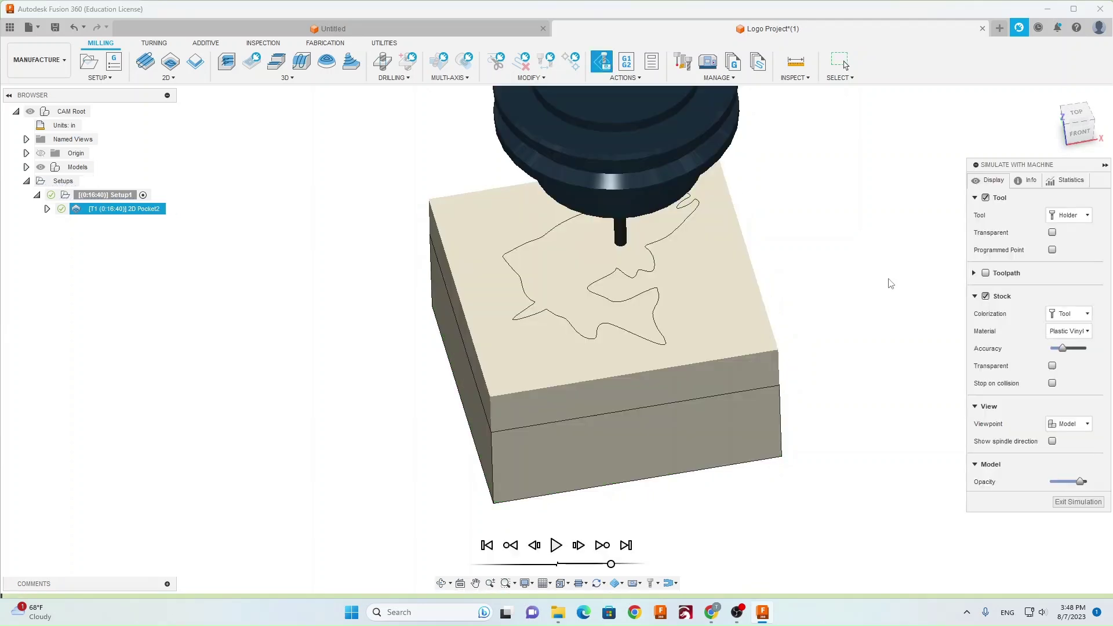
pyautogui.click(557, 545)
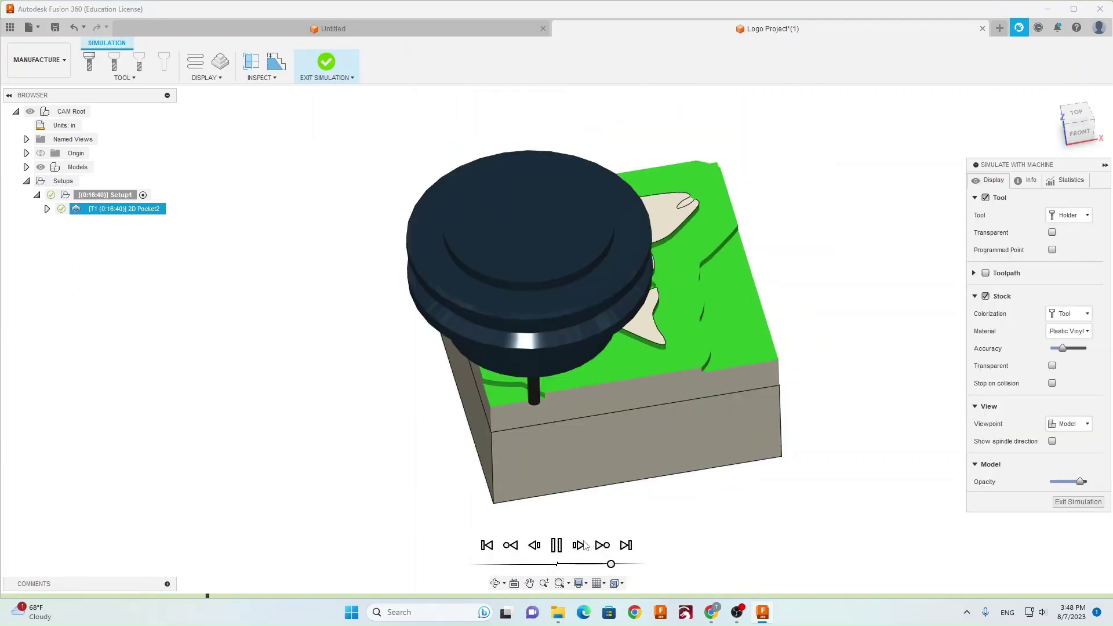
pyautogui.click(587, 564)
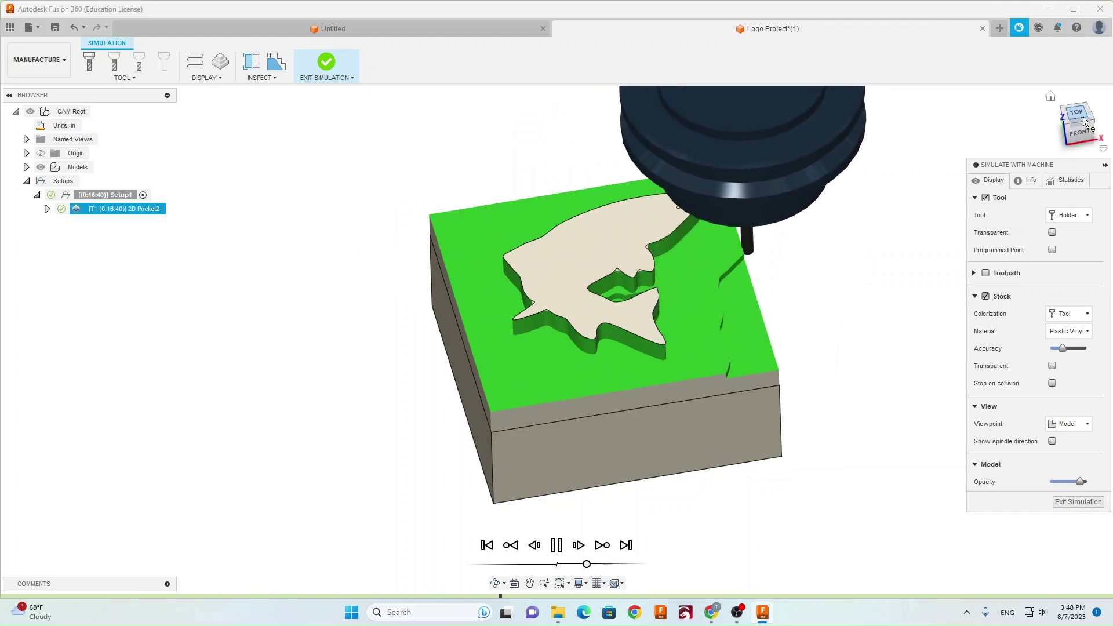
# Step: Play the 2D Pocket simulation to its end at a faster speed, inspect the machined trout from several angles, and exit the simulation
pyautogui.click(1070, 131)
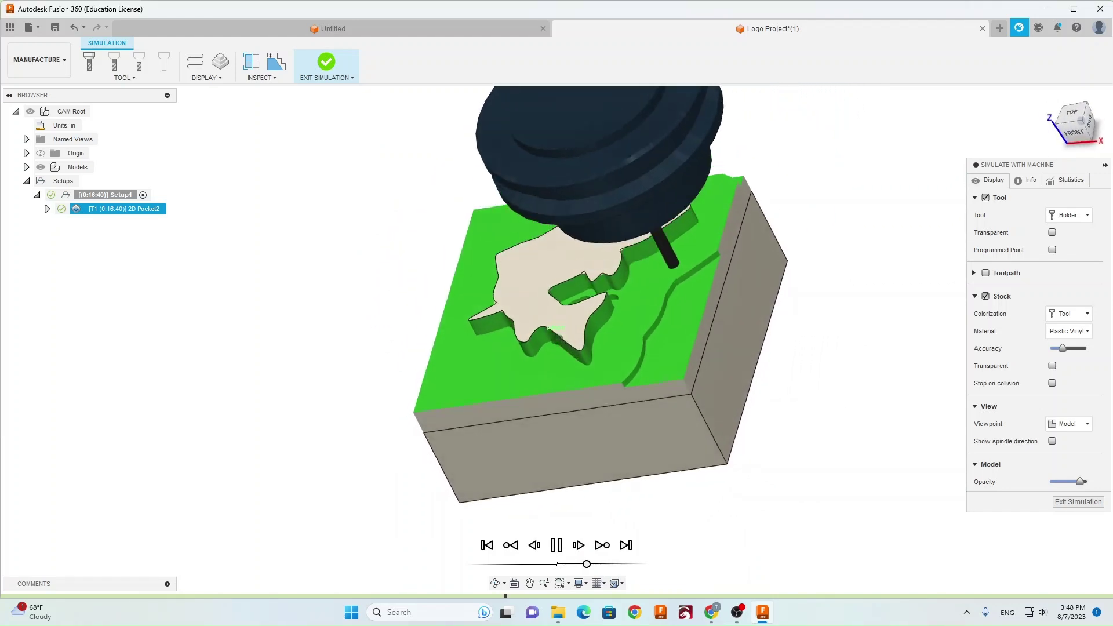
pyautogui.click(603, 564)
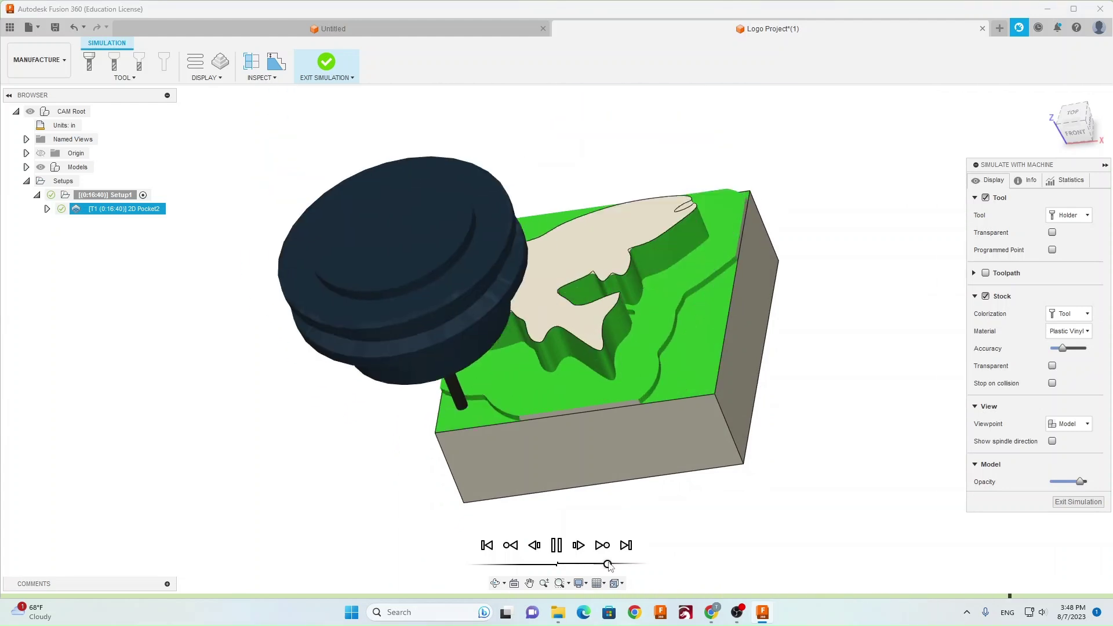
pyautogui.click(608, 565)
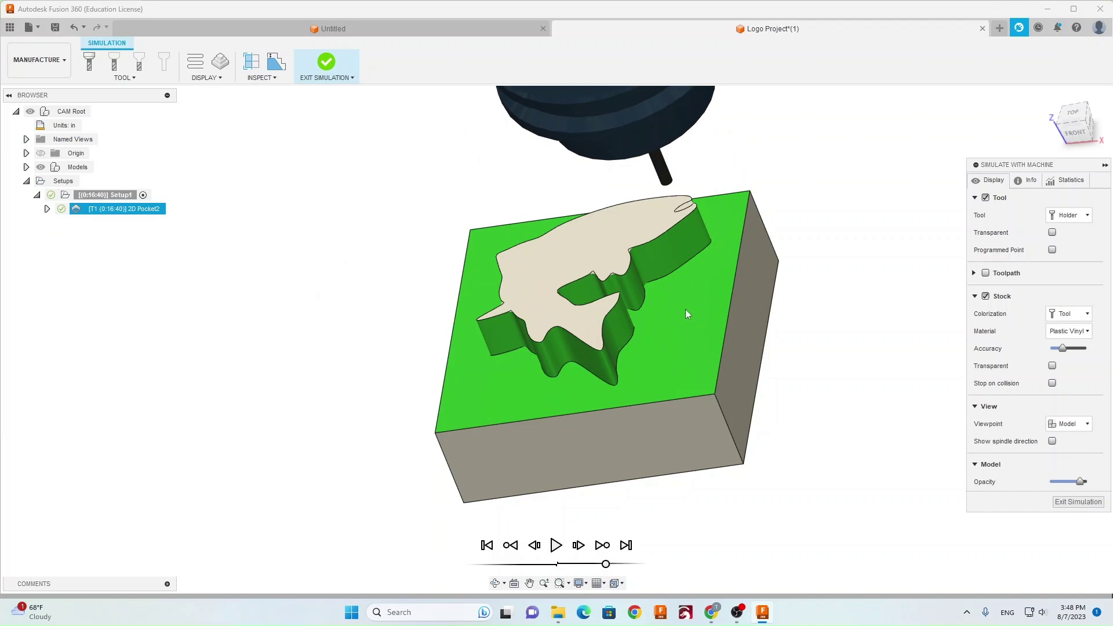
pyautogui.moveTo(1083, 122); pyautogui.dragTo(656, 320)
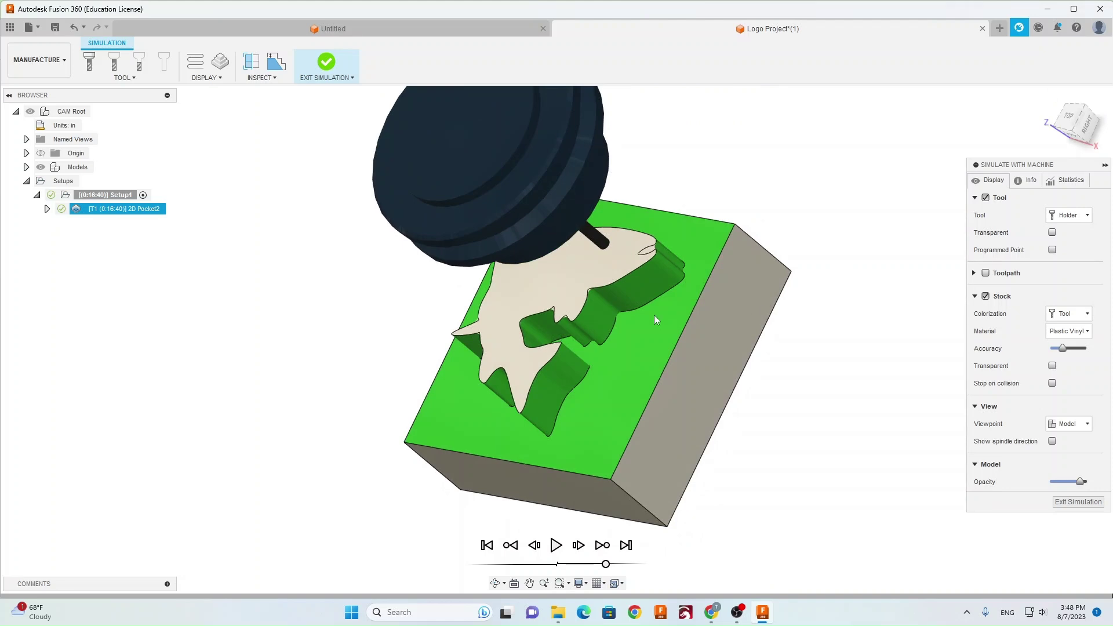
pyautogui.scroll(5, 656, 319)
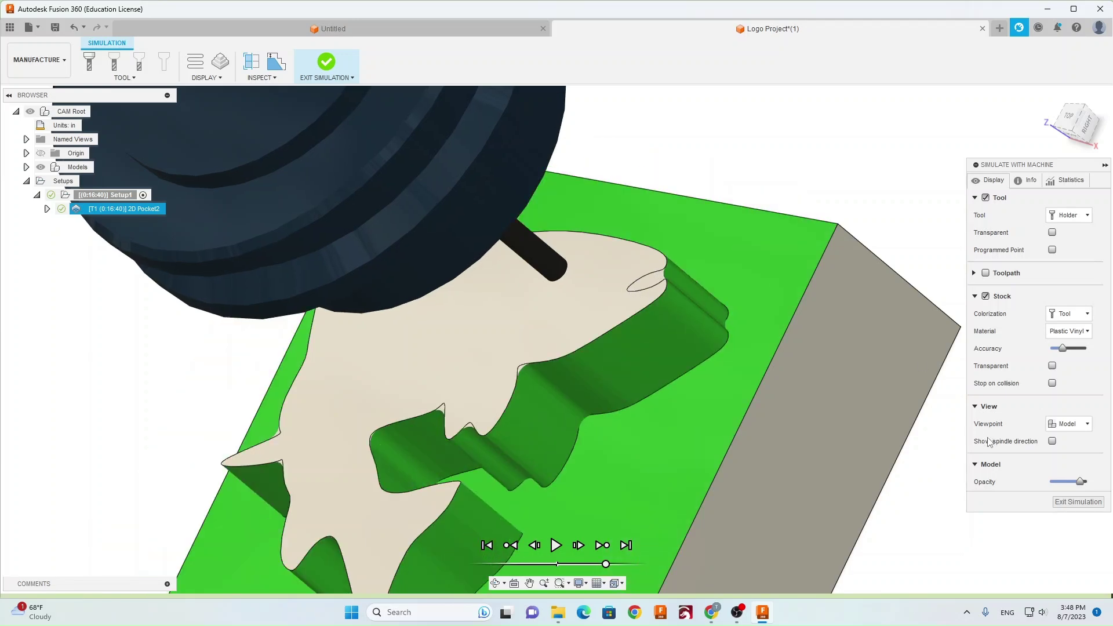
pyautogui.click(1078, 503)
pyautogui.click(1005, 191)
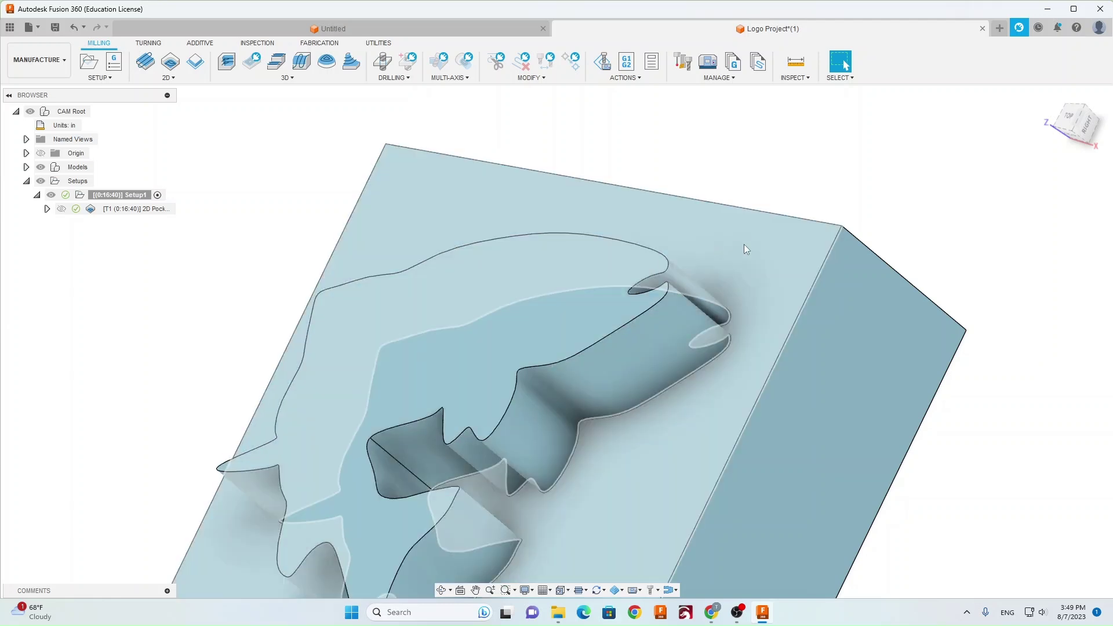
# Step: Display the 2D Pocket toolpath and examine its passes around the raised trout
pyautogui.scroll(-1, 781, 346)
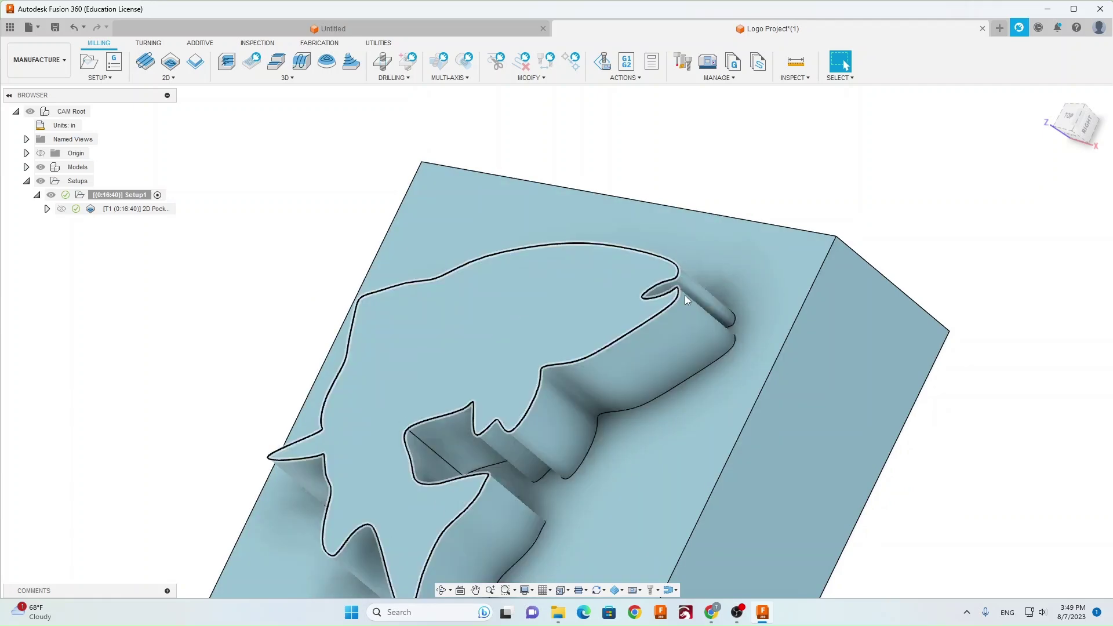
pyautogui.click(157, 209)
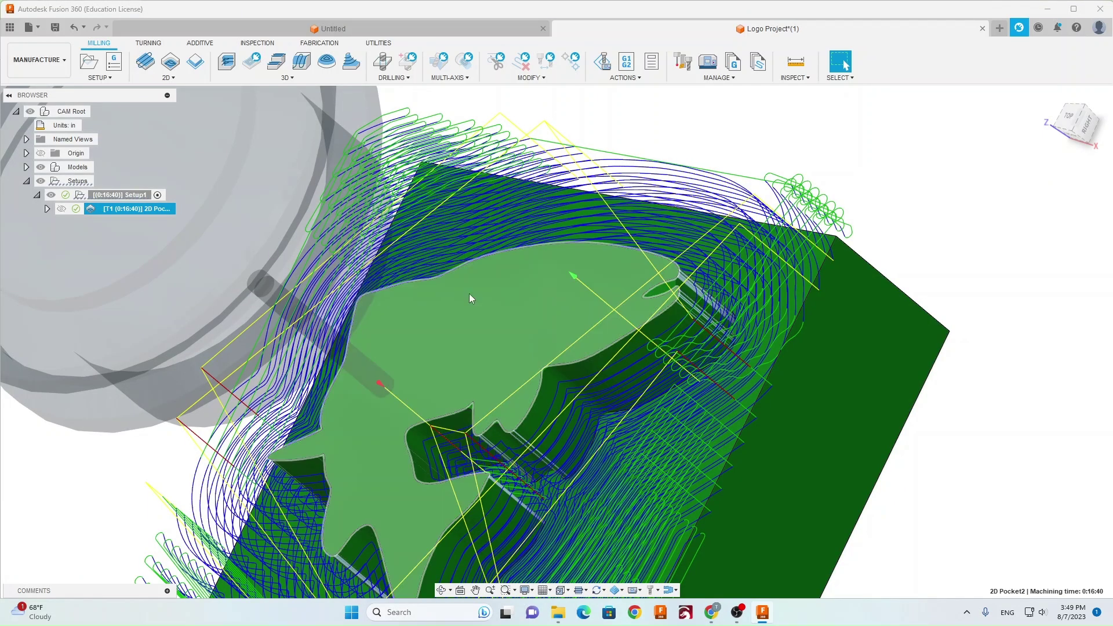
pyautogui.scroll(-5, 621, 308)
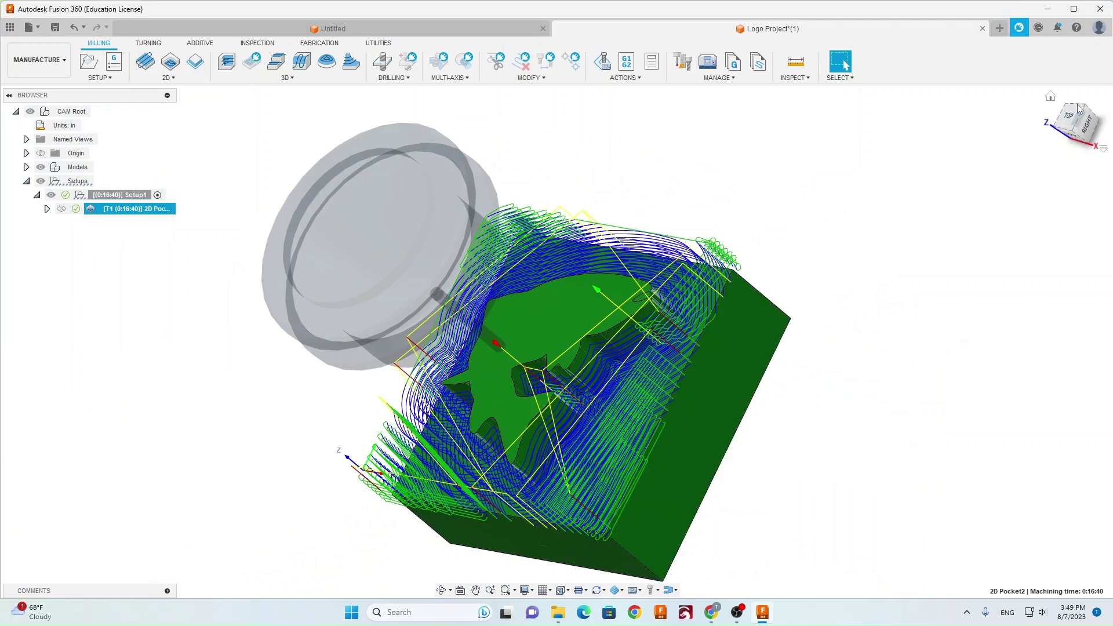
pyautogui.moveTo(1078, 108); pyautogui.dragTo(1012, 134)
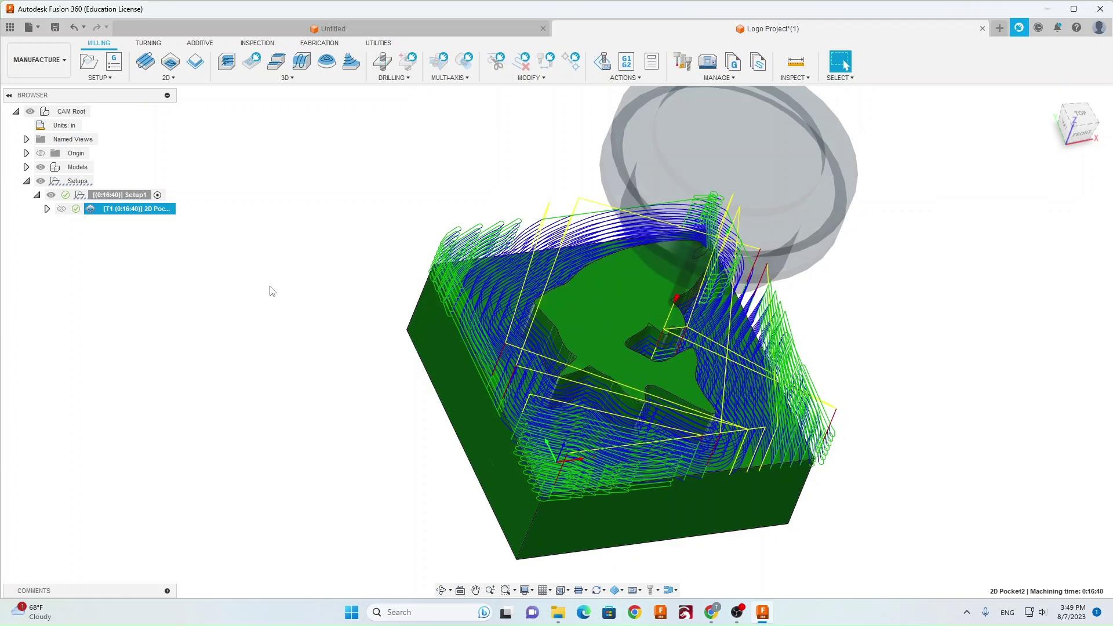
# Step: Start an NC program for the 2D Pocket operation and open the Fusion 360 library of post processors
pyautogui.click(133, 268)
pyautogui.click(154, 215)
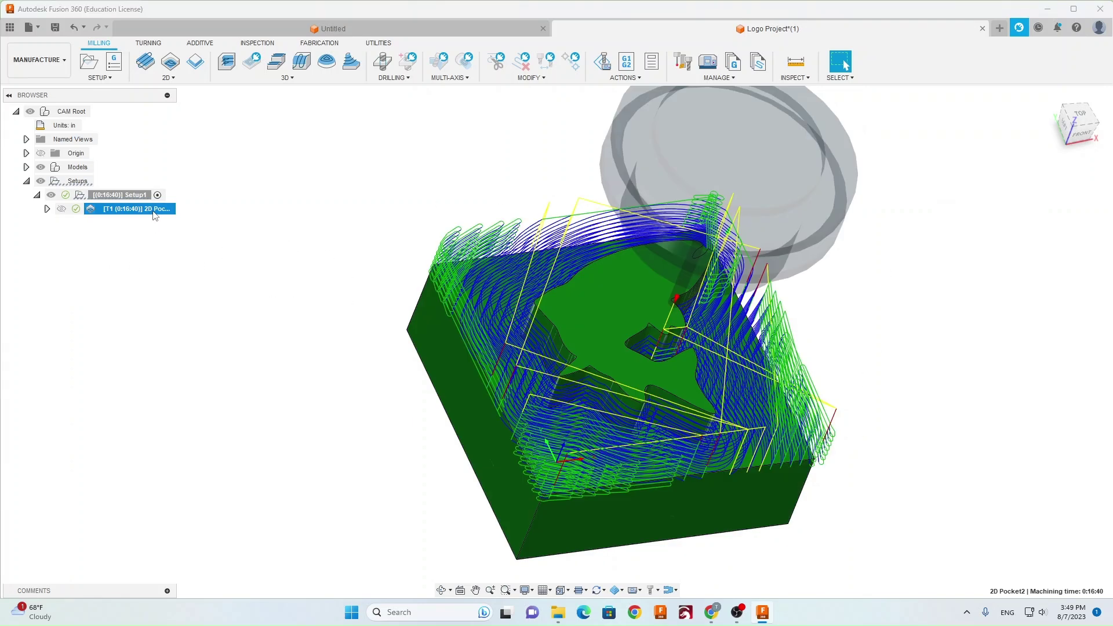
pyautogui.click(630, 65)
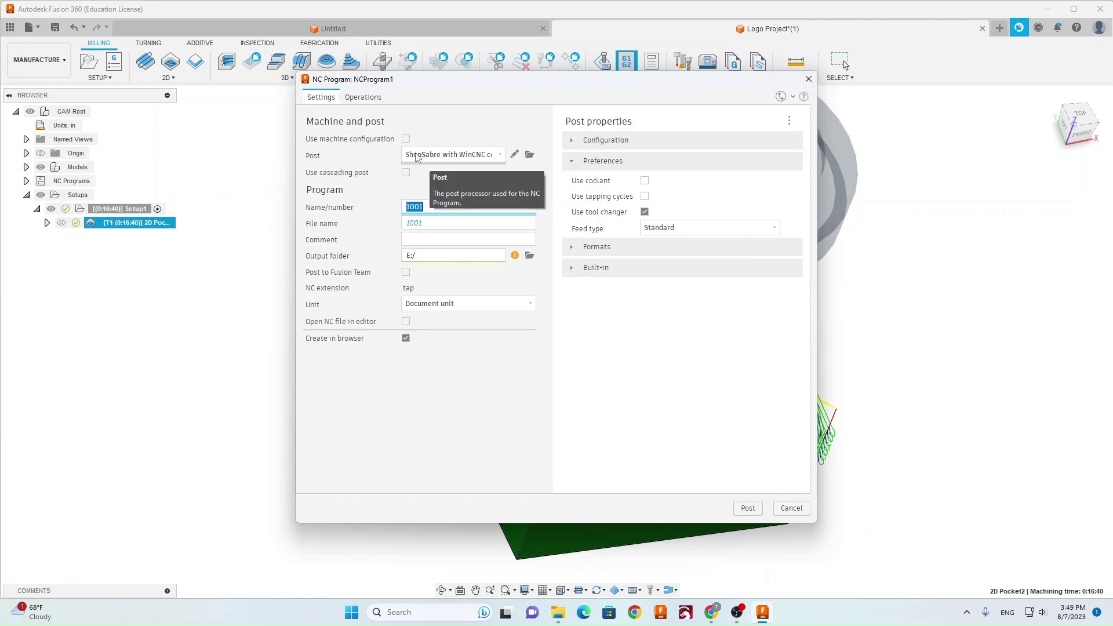
pyautogui.click(480, 155)
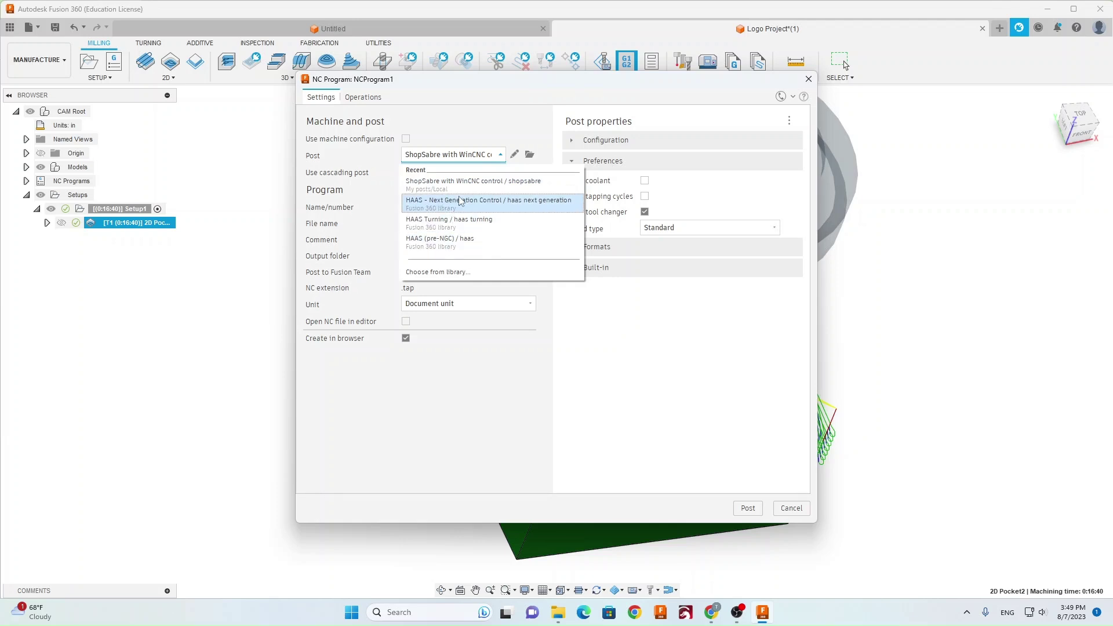
pyautogui.moveTo(447, 208)
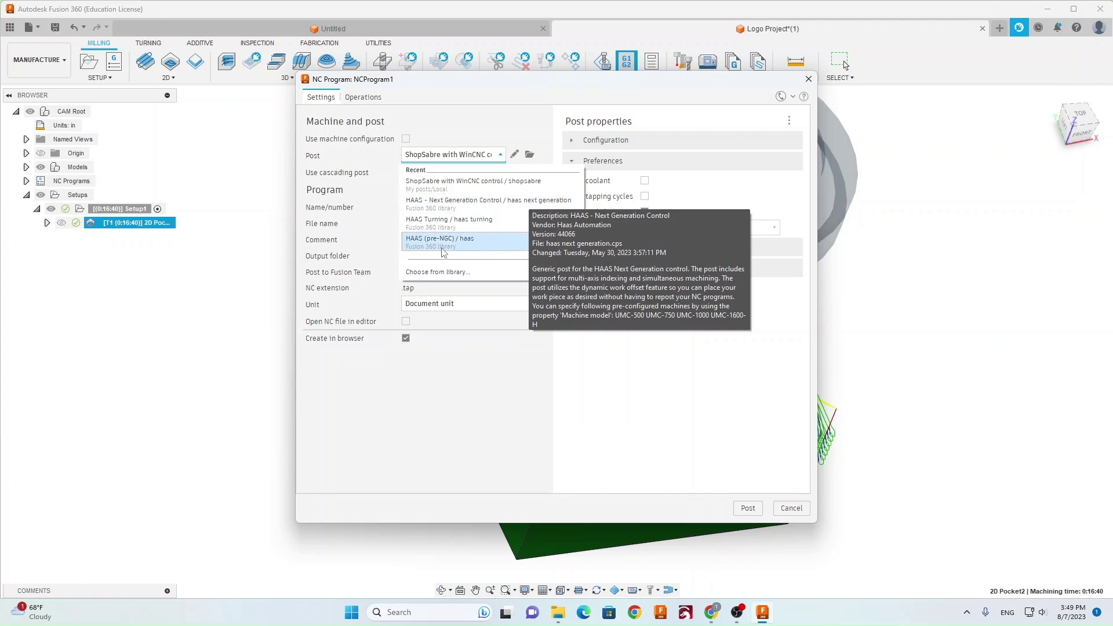
pyautogui.moveTo(444, 247)
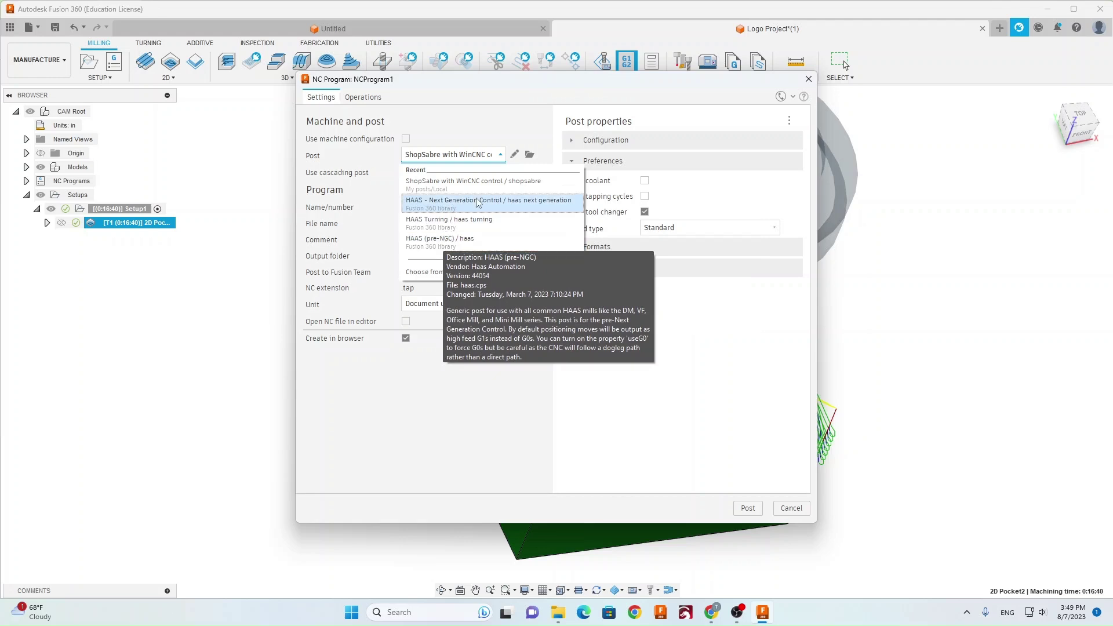
pyautogui.click(440, 273)
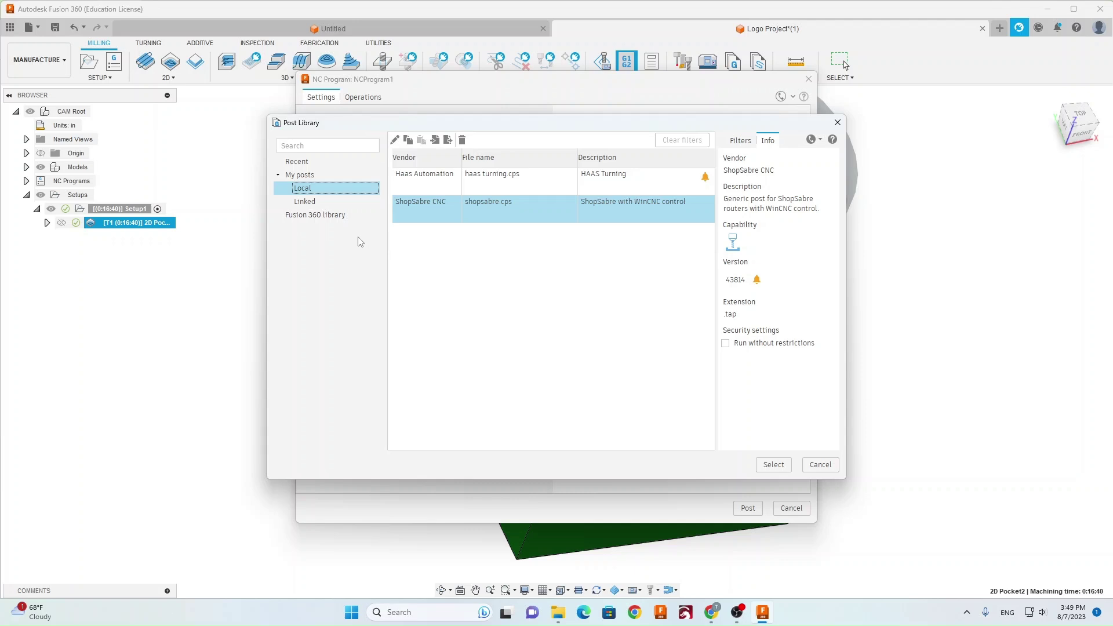
pyautogui.click(316, 216)
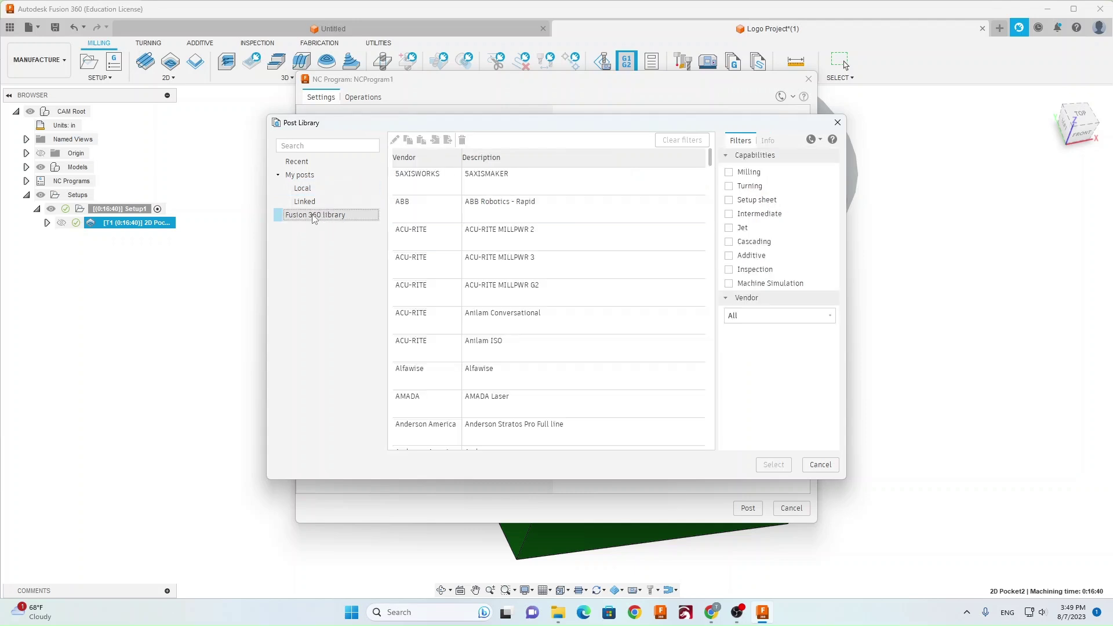
# Step: Find the Haas Automation posts in the library and choose HAAS - Next Generation Control as the post processor
pyautogui.scroll(-20, 511, 296)
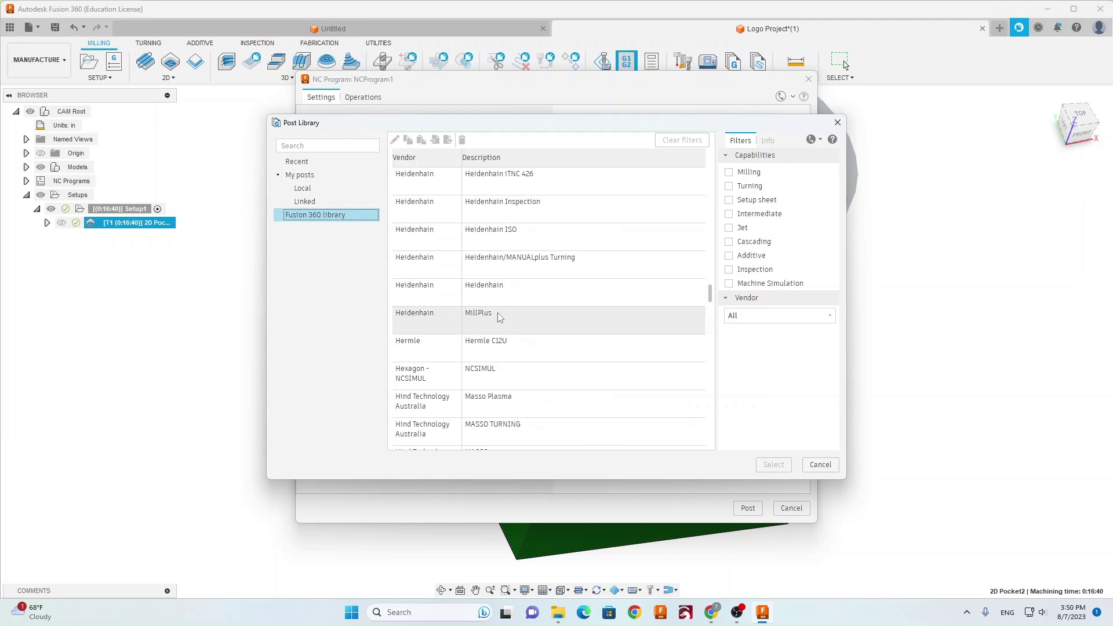
pyautogui.scroll(5, 498, 314)
pyautogui.scroll(3, 497, 314)
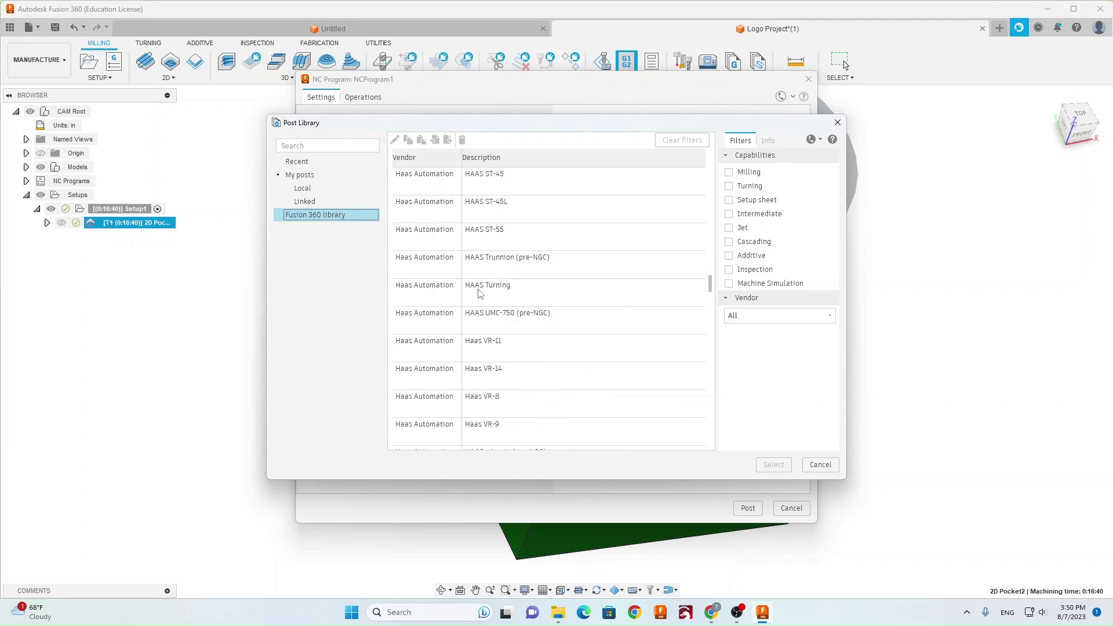
pyautogui.scroll(-9, 534, 335)
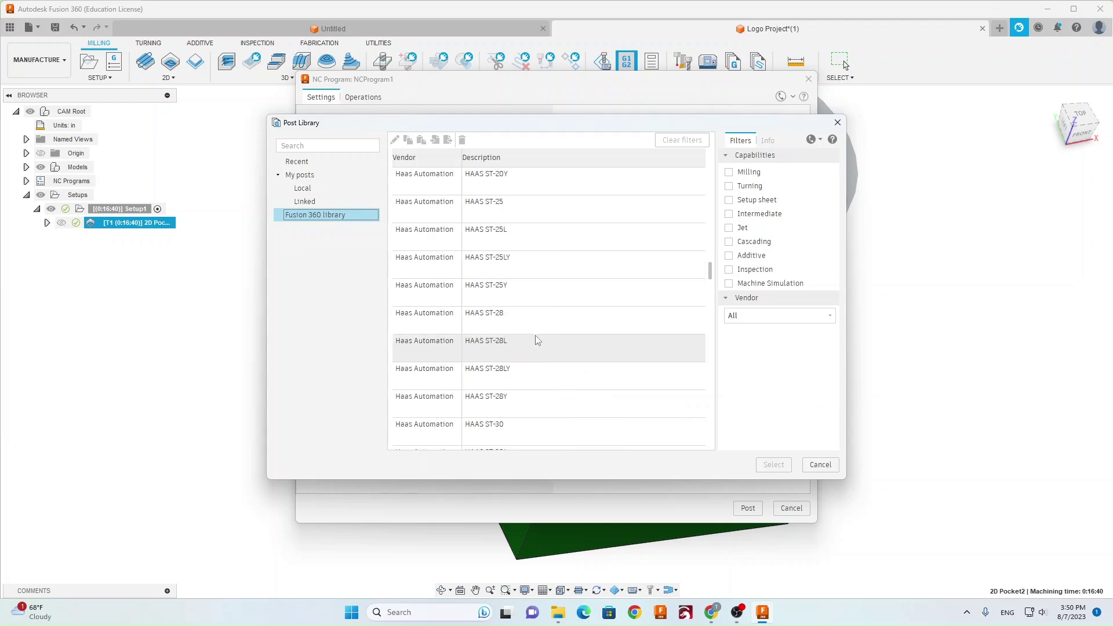
pyautogui.scroll(-3, 536, 340)
pyautogui.scroll(9, 540, 348)
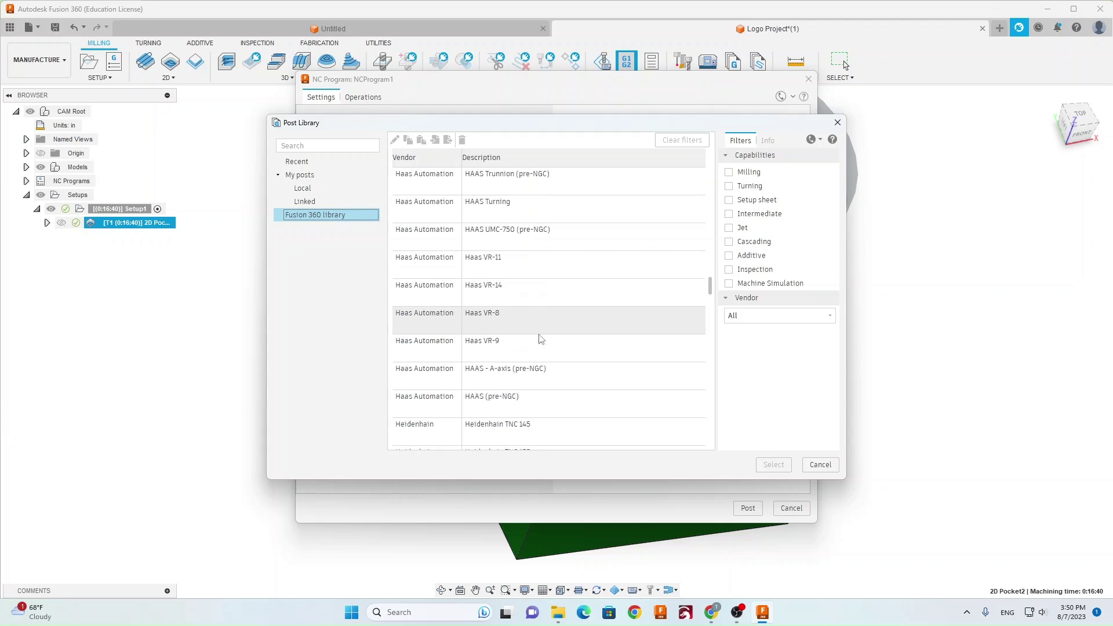
pyautogui.scroll(15, 522, 399)
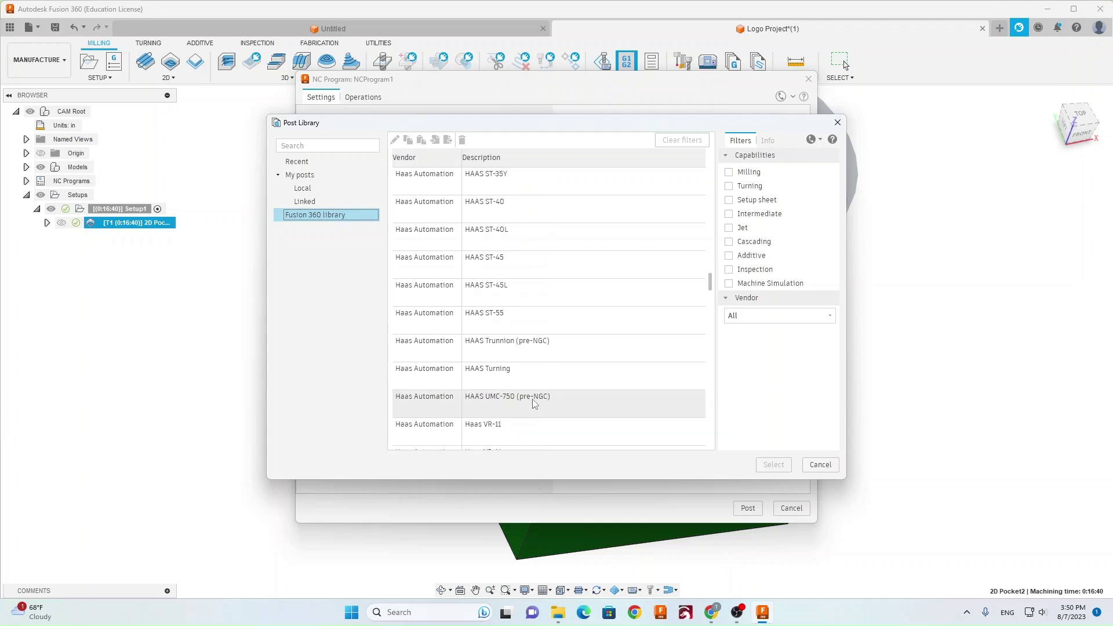
pyautogui.scroll(3, 534, 397)
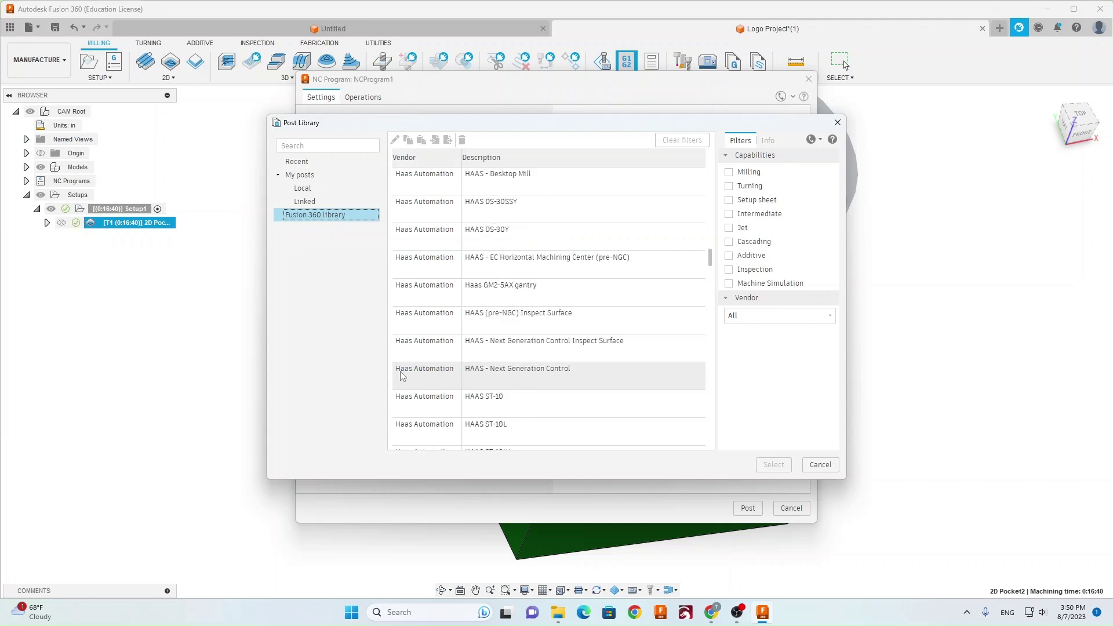
pyautogui.click(535, 380)
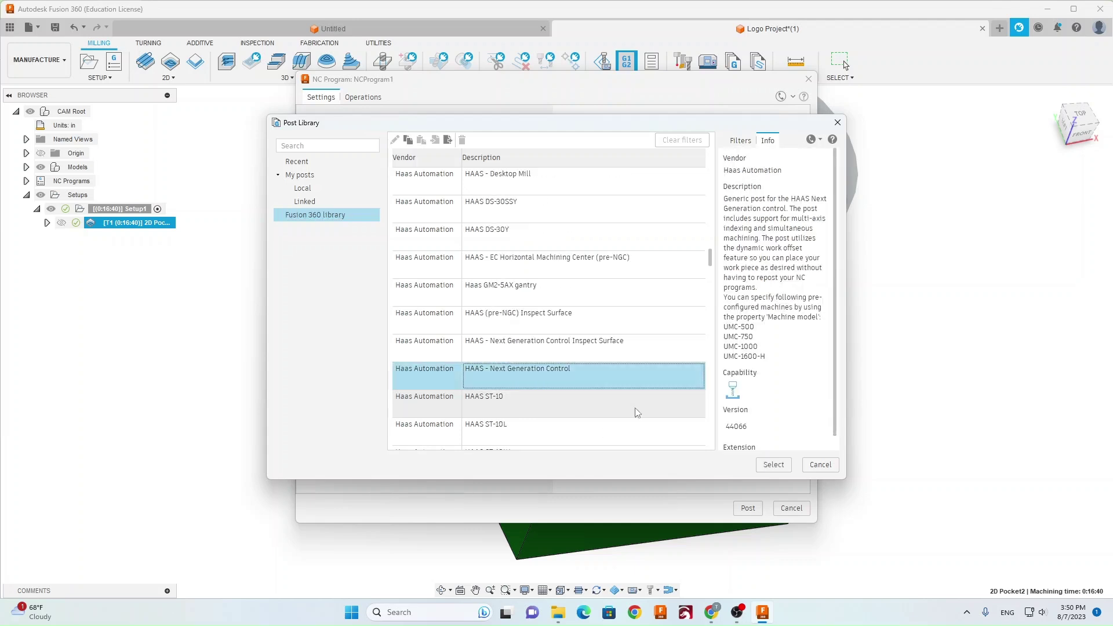
pyautogui.click(774, 465)
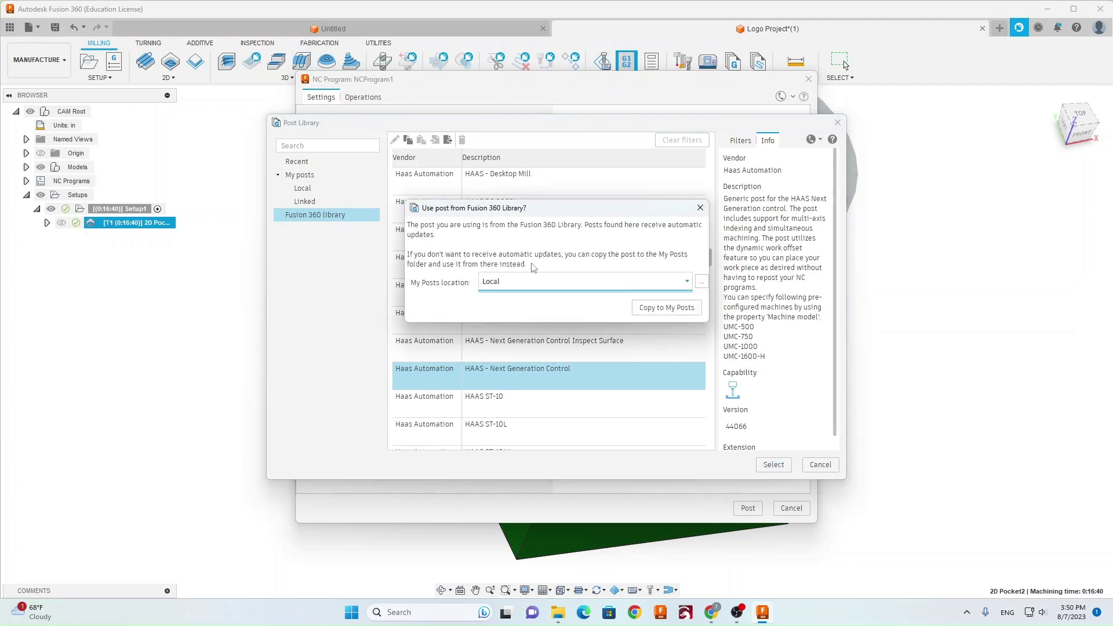
pyautogui.click(626, 289)
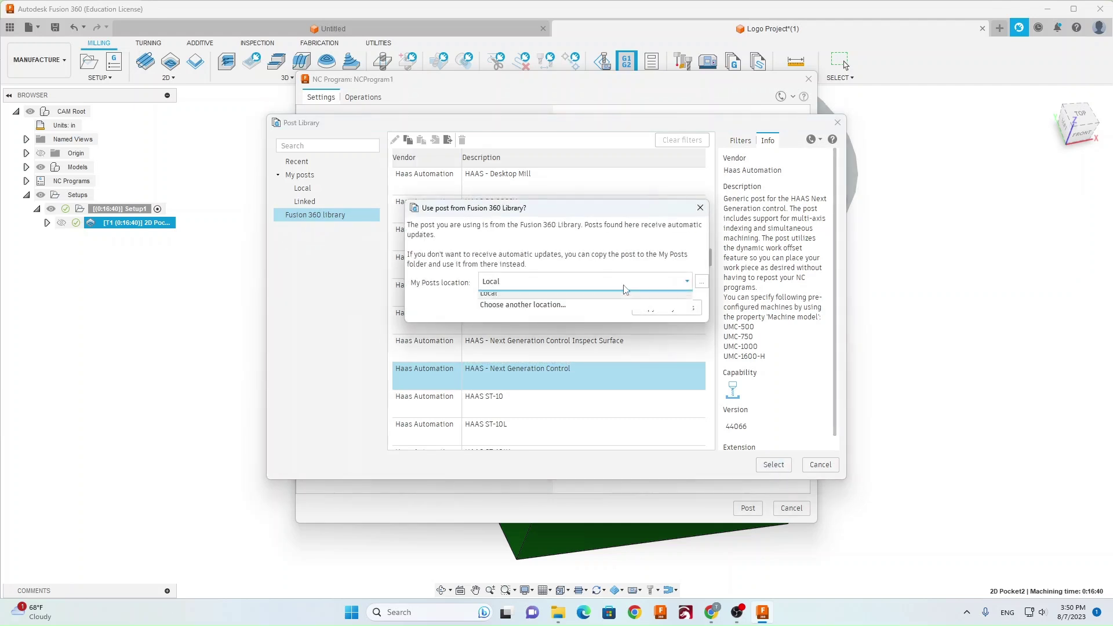
pyautogui.click(548, 310)
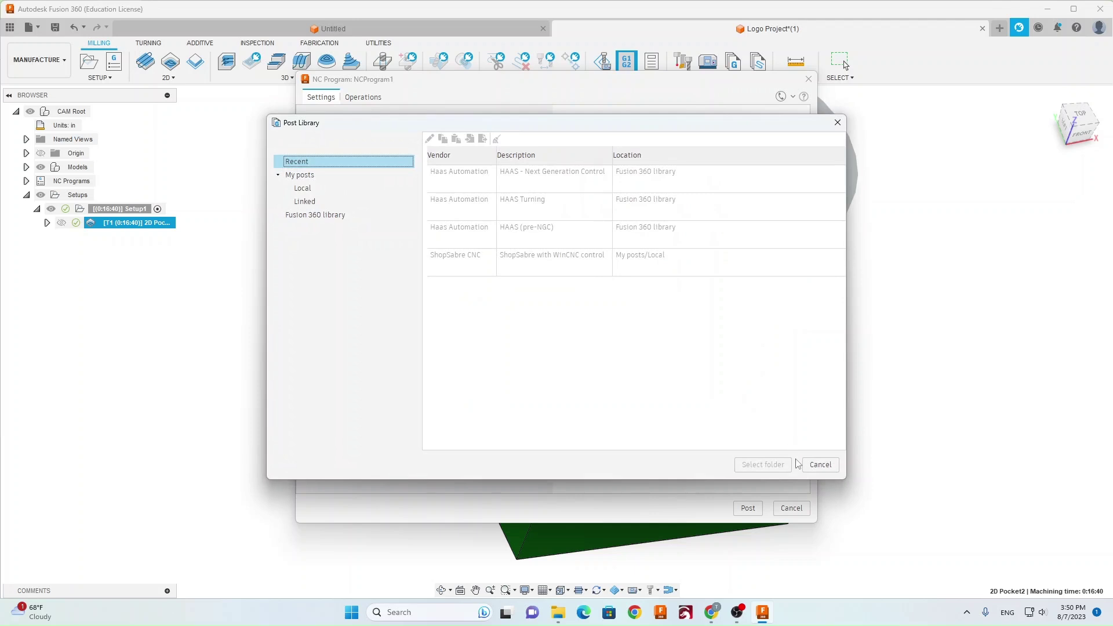
pyautogui.click(820, 465)
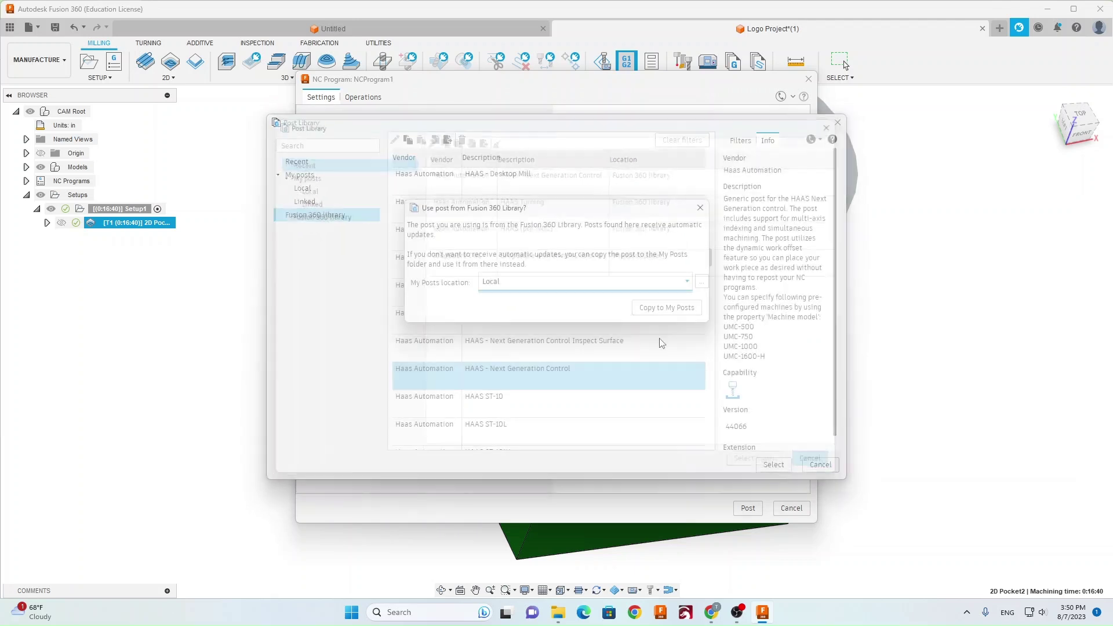
# Step: Choose the Local folder as the My Posts location and copy the HAAS post there
pyautogui.click(703, 283)
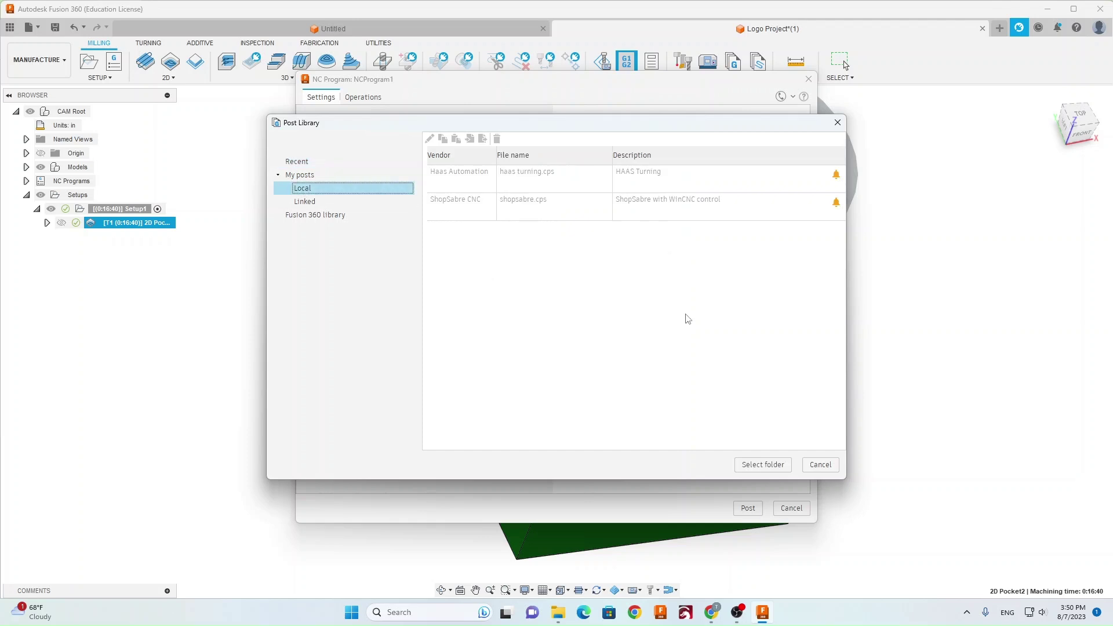
pyautogui.click(763, 464)
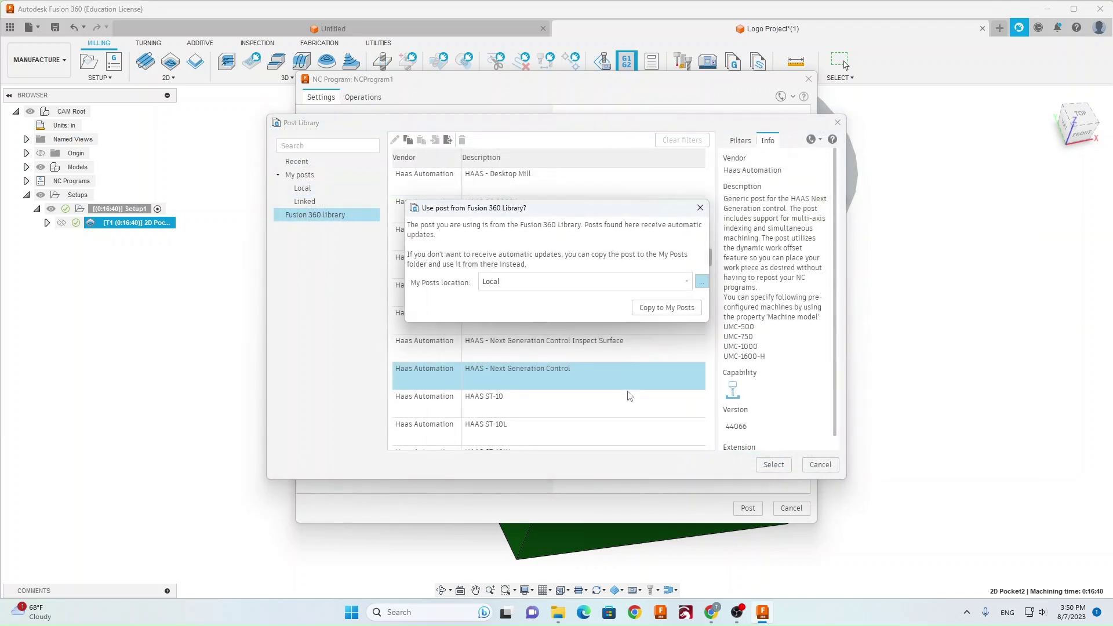
pyautogui.click(663, 309)
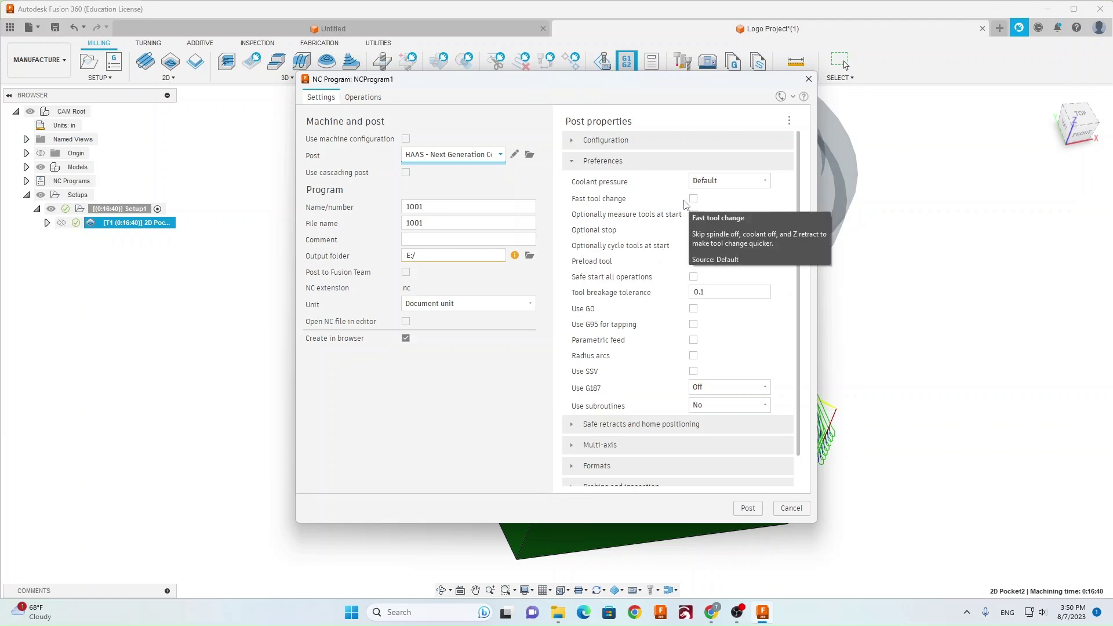
# Step: Review the post's configuration and preferences, and set its built-in high feedrate to 300
pyautogui.click(571, 141)
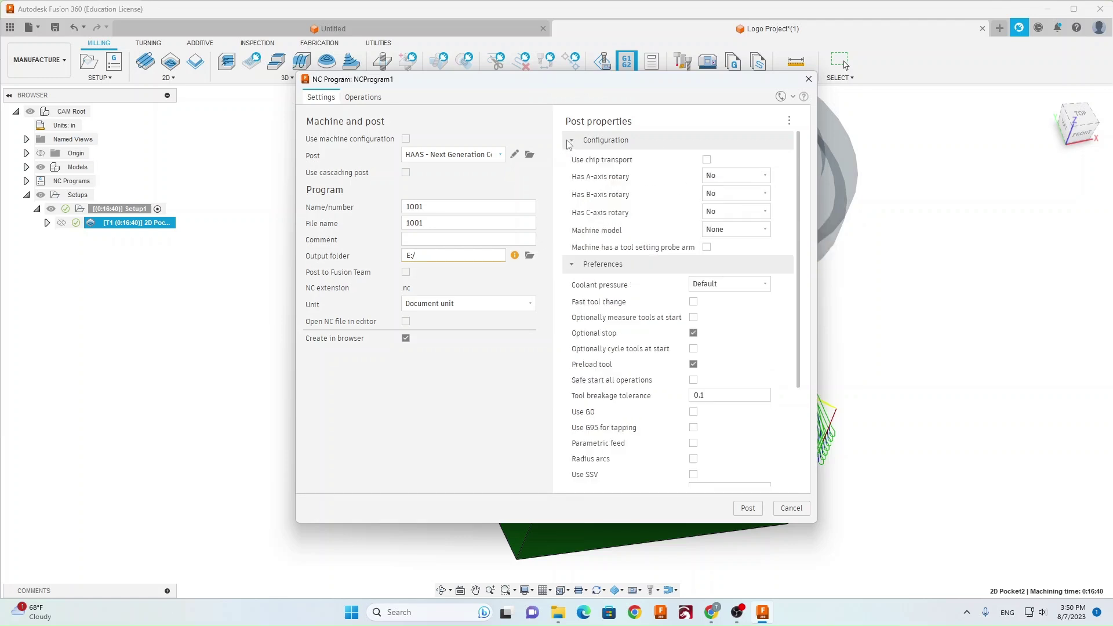
pyautogui.click(570, 141)
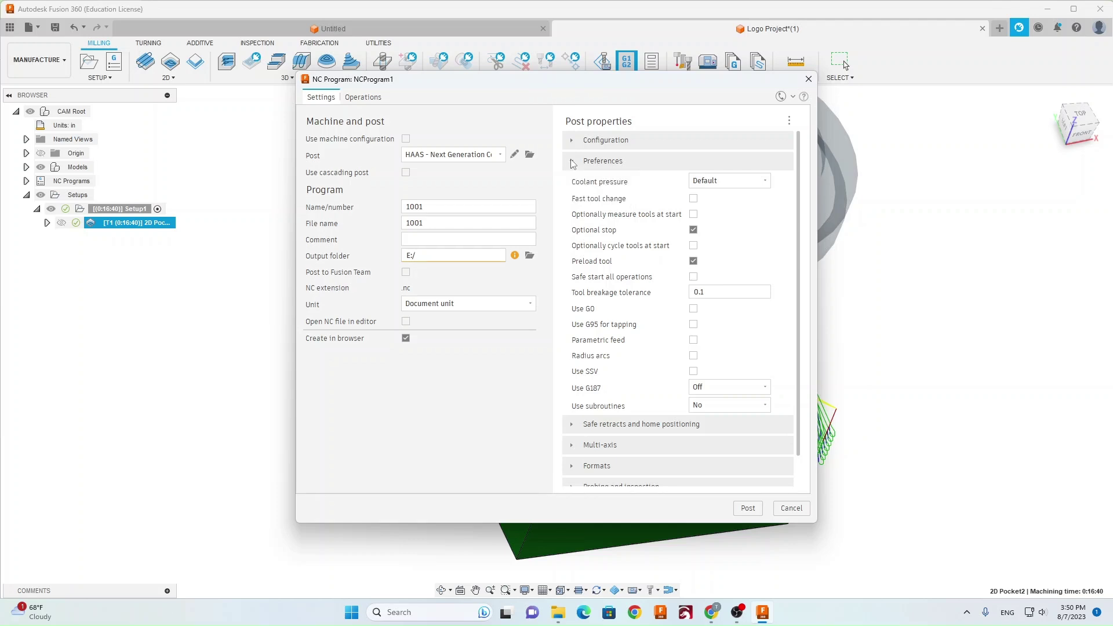
pyautogui.click(572, 162)
pyautogui.click(572, 267)
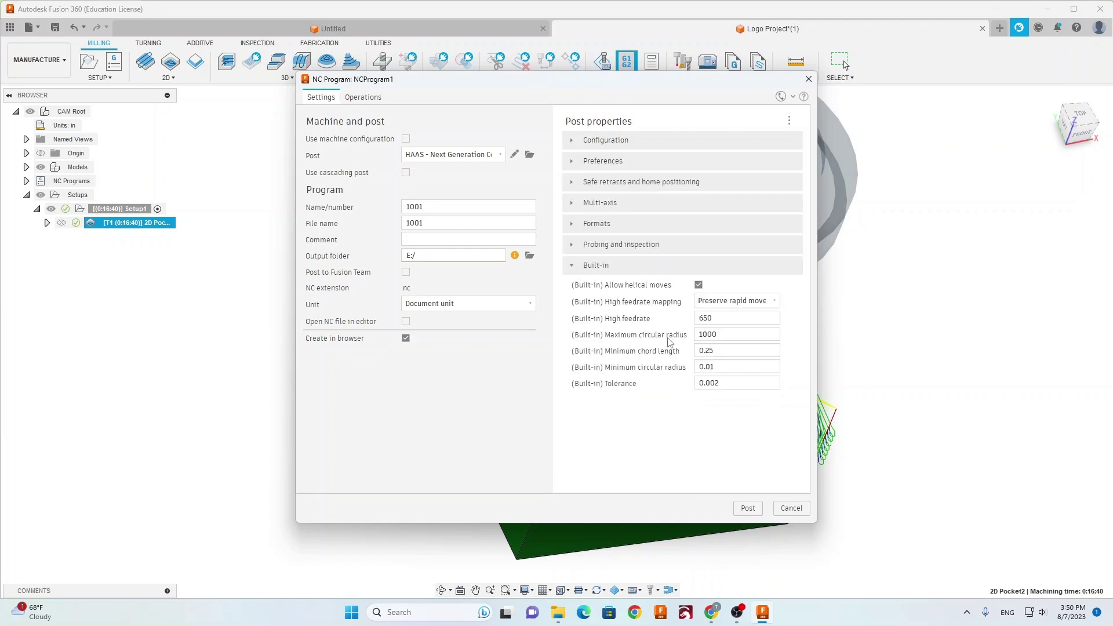
pyautogui.click(720, 319)
pyautogui.write('300')
pyautogui.click(699, 451)
# Step: Set the NC program's file name to LogoProject and try to post it to the E:/ folder
pyautogui.click(442, 224)
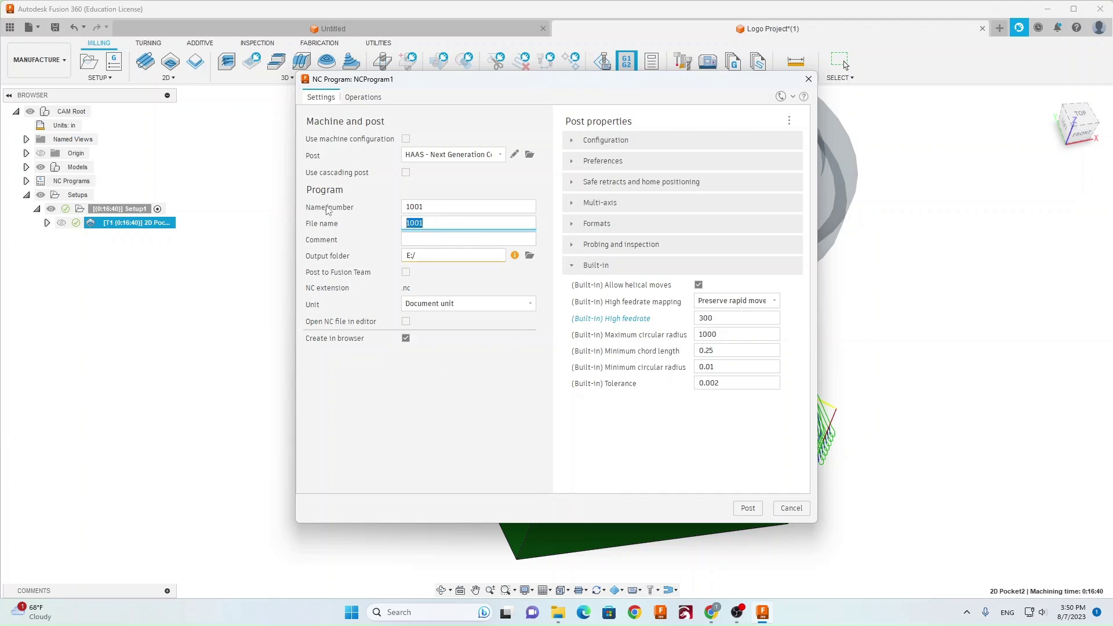
pyautogui.write('LogoProject')
pyautogui.click(748, 508)
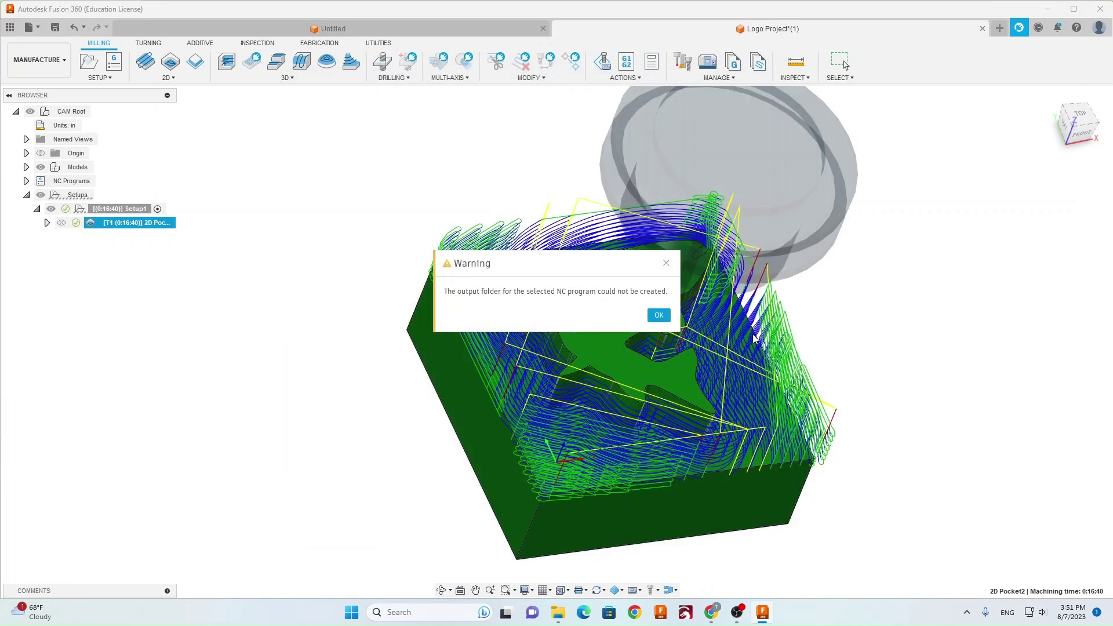
pyautogui.click(659, 315)
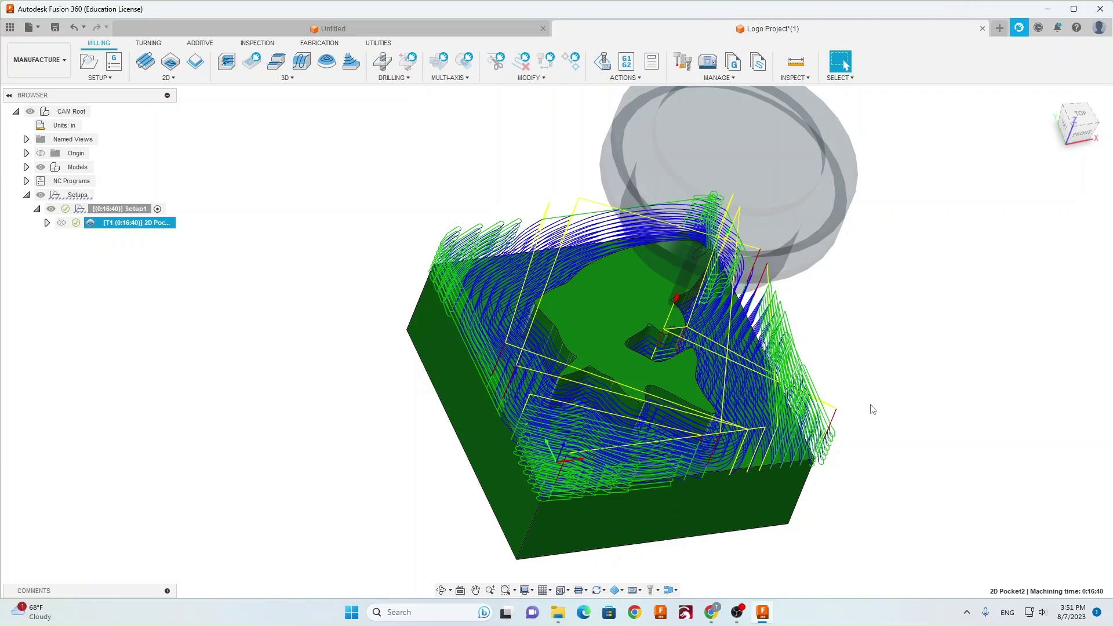
pyautogui.moveTo(867, 434); pyautogui.dragTo(862, 426)
pyautogui.press('Escape')
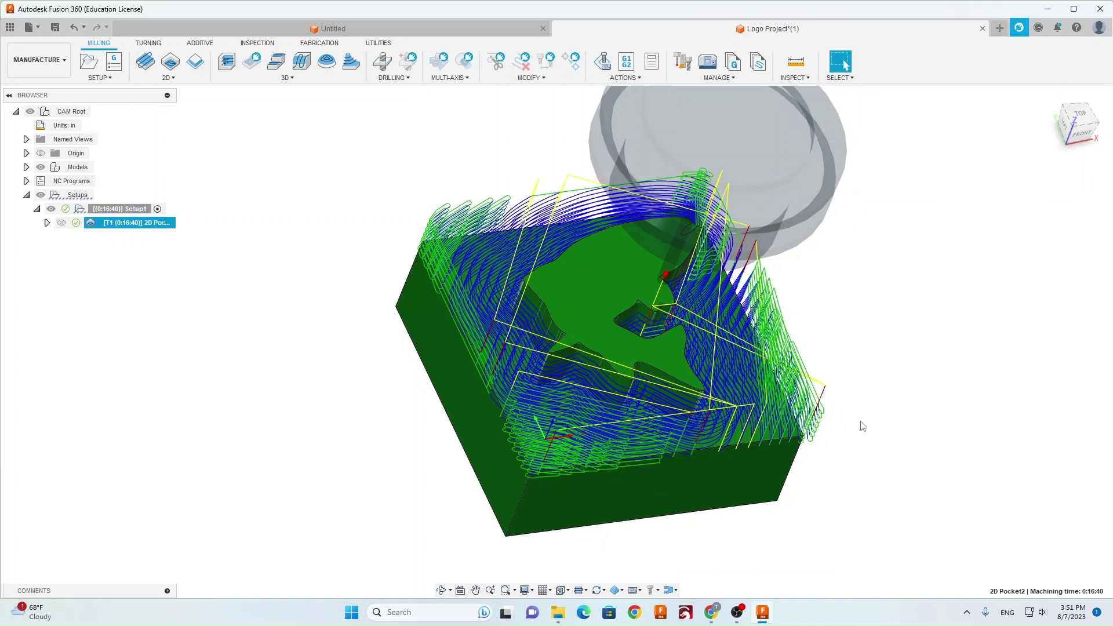